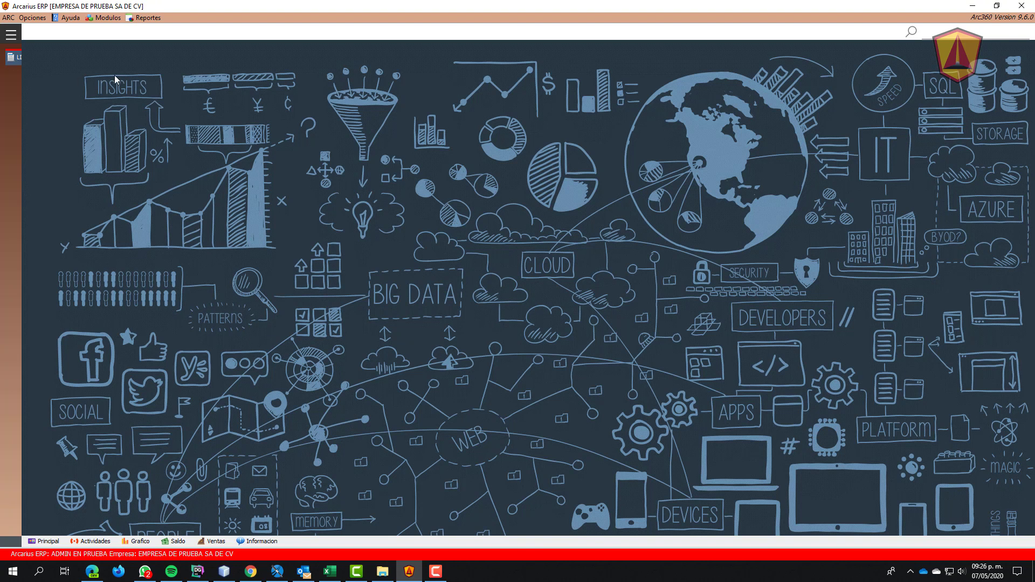
Step: Open Comprobantes Fiscales from the FI Impuesto module and place its window on the free right half of the workspace
left_click(107, 18)
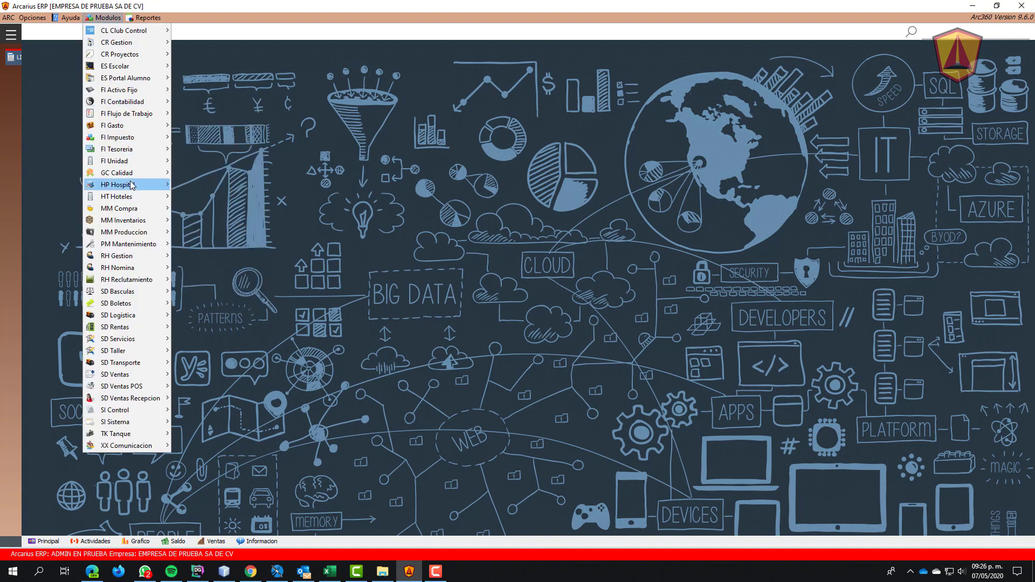
mouse_move(135, 139)
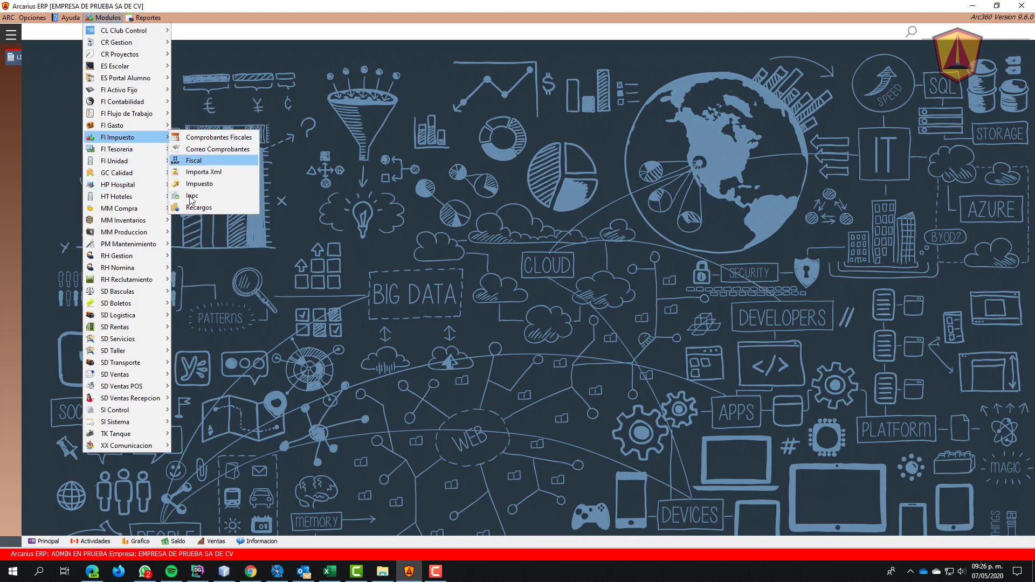
left_click(216, 138)
left_click_drag(173, 45, 615, 49)
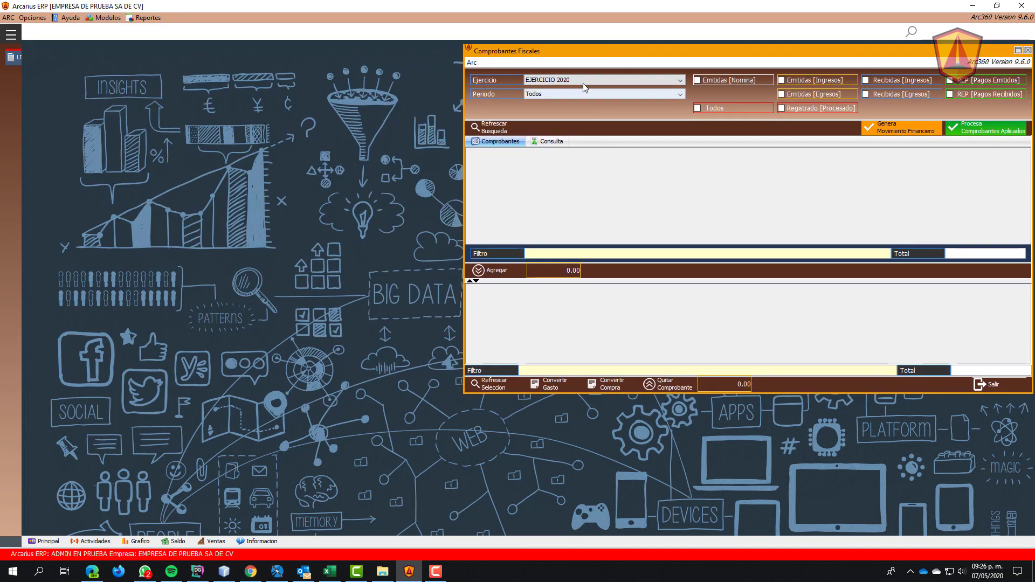
Step: List the received income vouchers (Recibidas [Ingresos]) for the MARZO period of EJERCICIO 2020
left_click(580, 98)
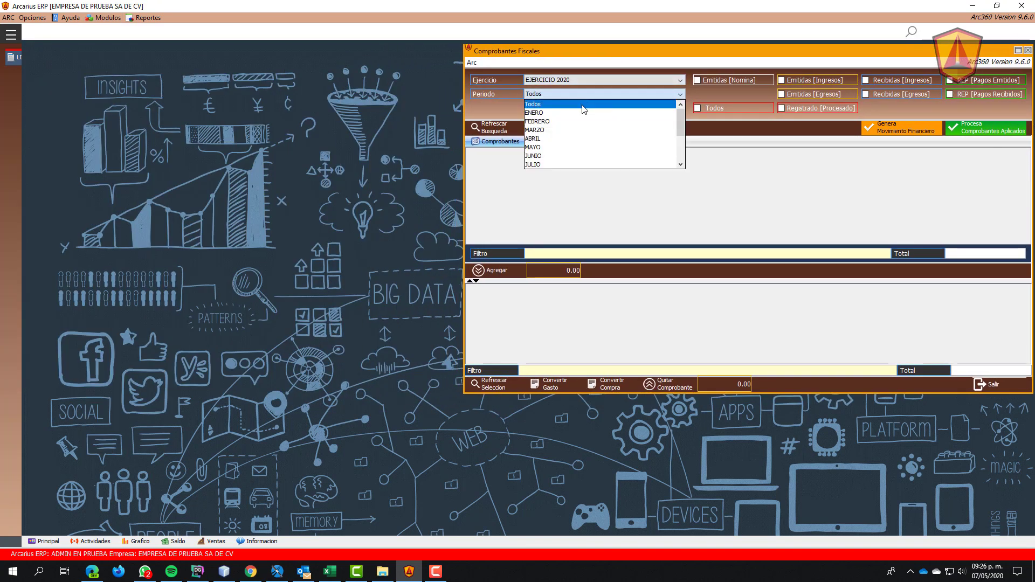
left_click(577, 130)
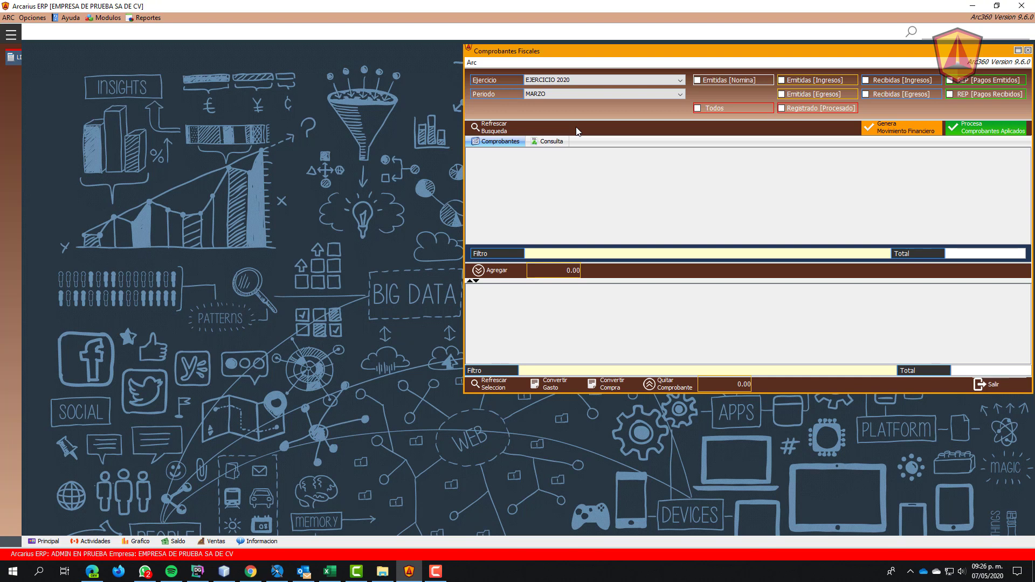
left_click(885, 81)
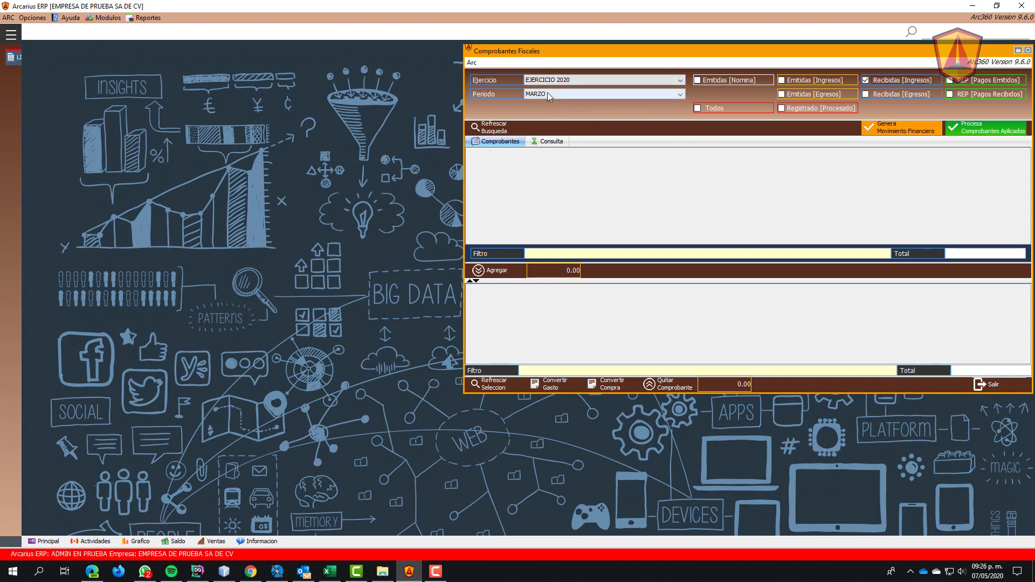
left_click(488, 128)
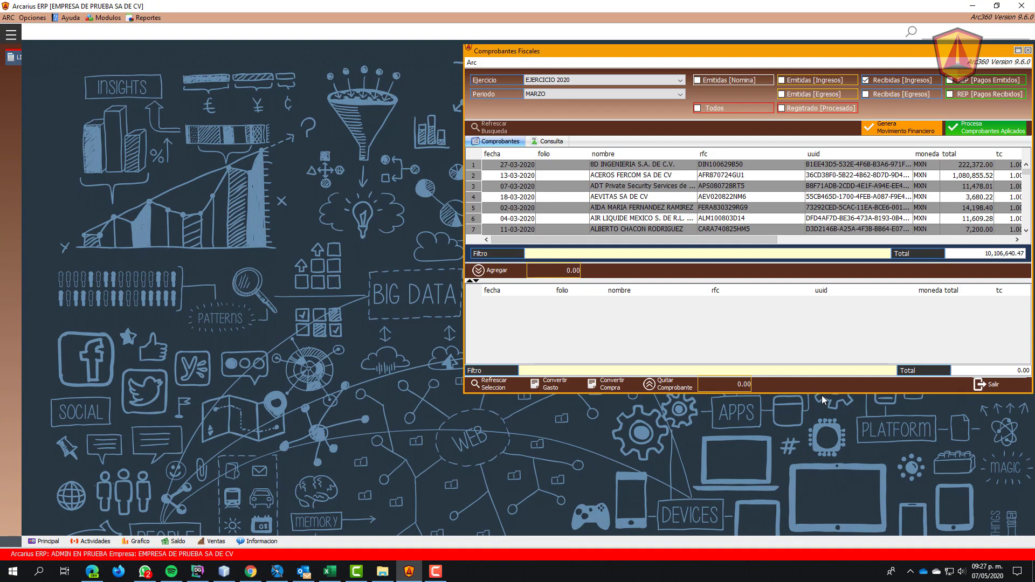
Step: Enlarge the Comprobantes Fiscales window and shift the divider so the upper voucher list shows more rows
left_click_drag(823, 395, 824, 456)
left_click_drag(737, 279, 759, 349)
scroll(641, 305, "down", 14)
scroll(629, 256, "up", 9)
scroll(629, 256, "up", 5)
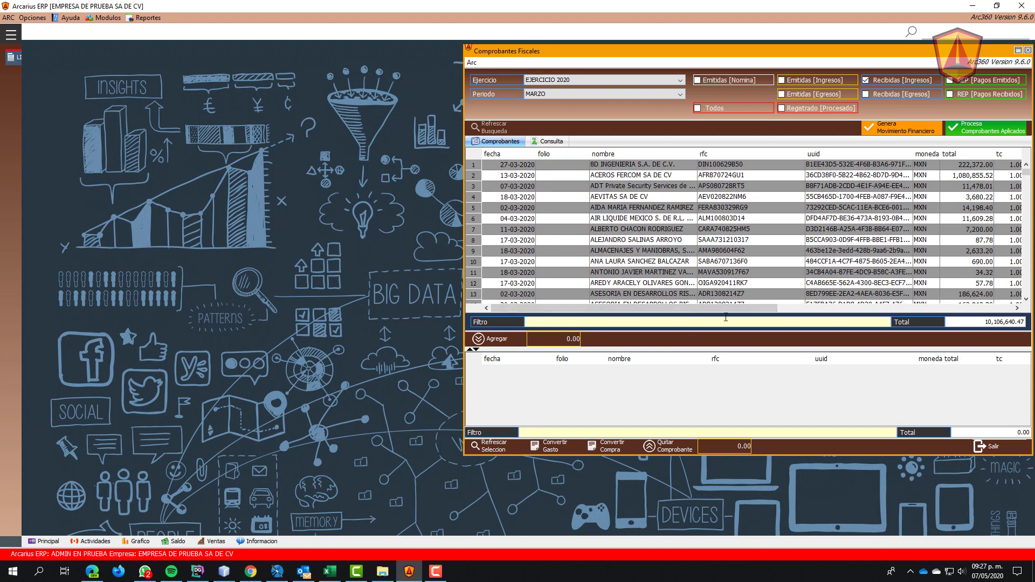
left_click_drag(747, 349, 754, 320)
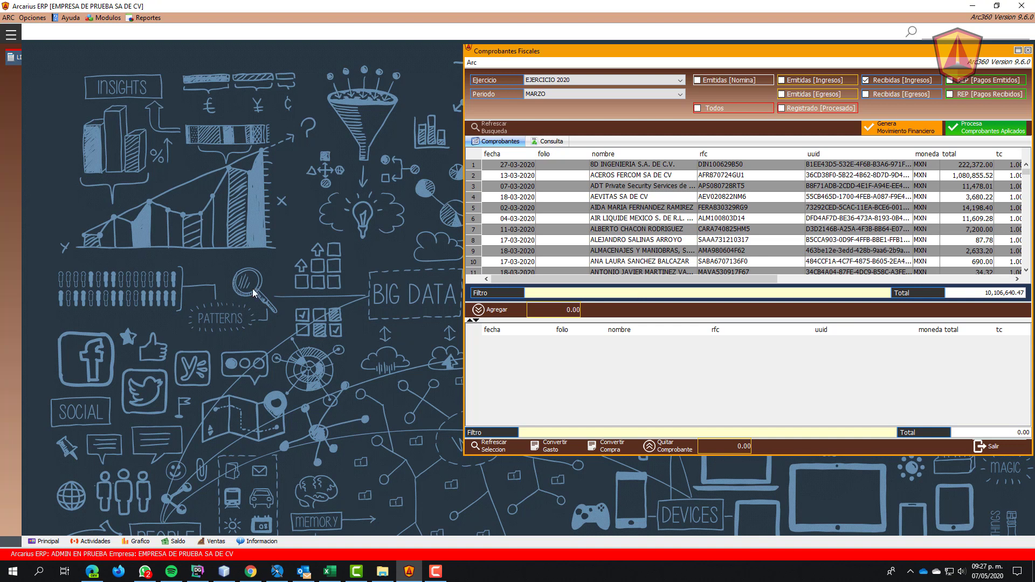
Step: Open the Gastos form and place it beside the Comprobantes Fiscales window
left_click_drag(119, 47, 127, 64)
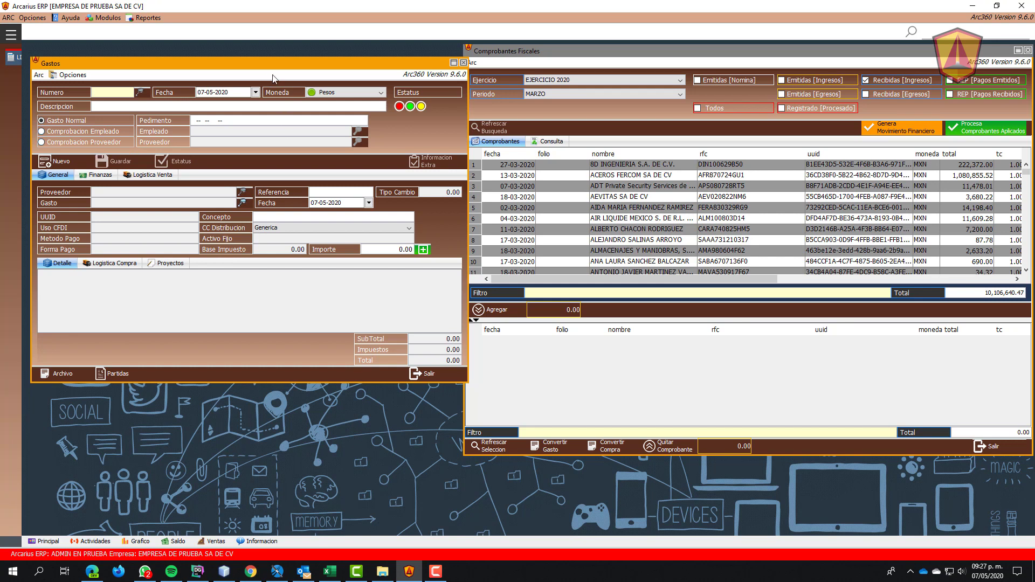
left_click_drag(268, 66, 266, 65)
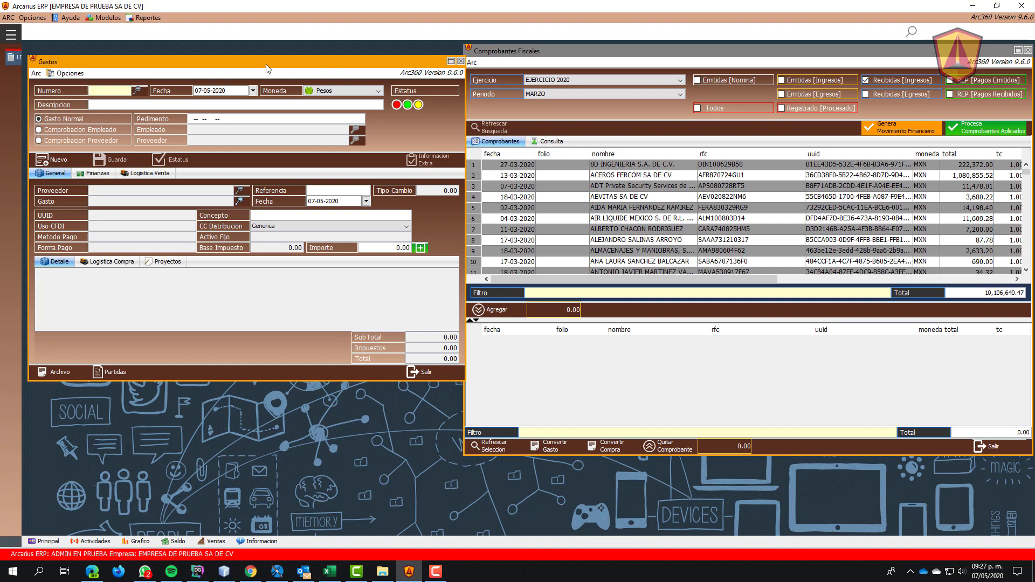
left_click_drag(266, 69, 266, 101)
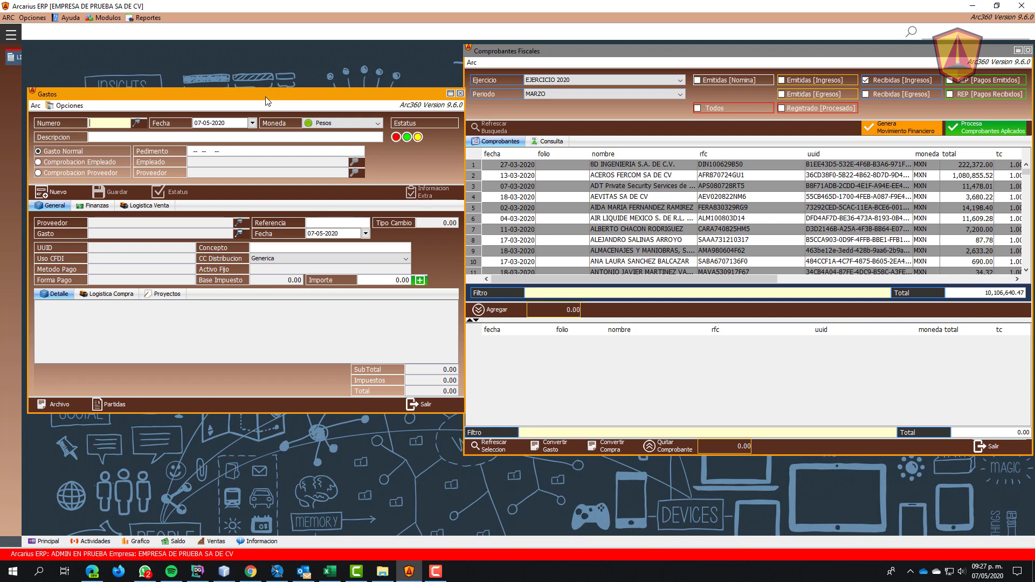
left_click_drag(266, 100, 271, 75)
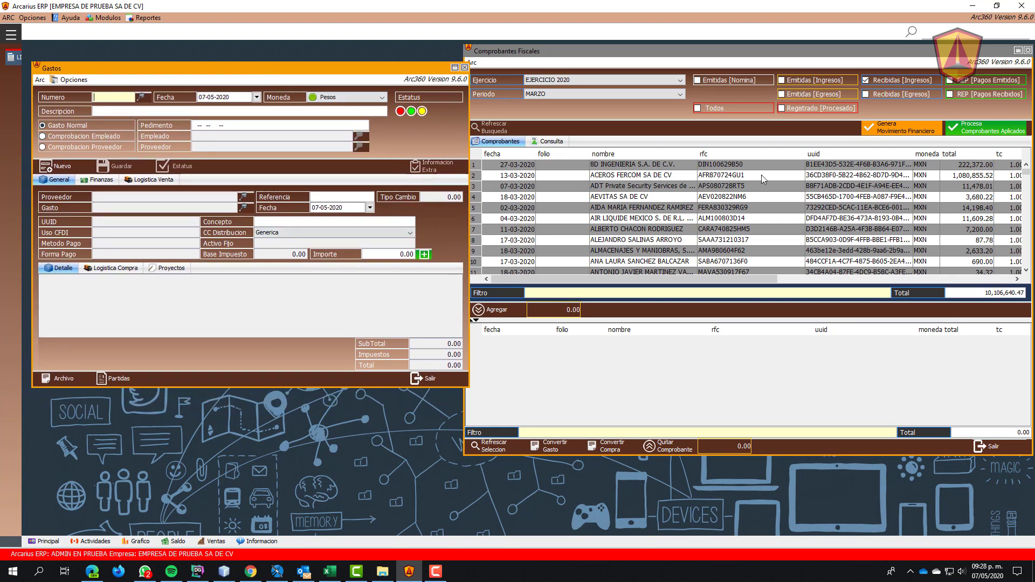
Step: Filter the received vouchers list by the text "ja"
left_click(645, 218)
scroll(646, 234, "down", 4)
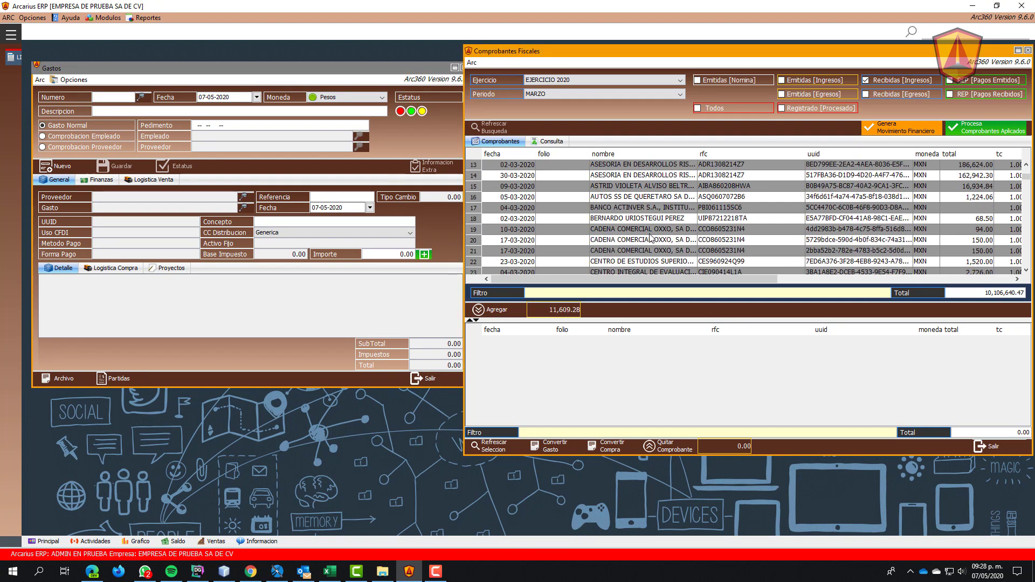
scroll(649, 238, "down", 4)
left_click(620, 295)
type("jalm")
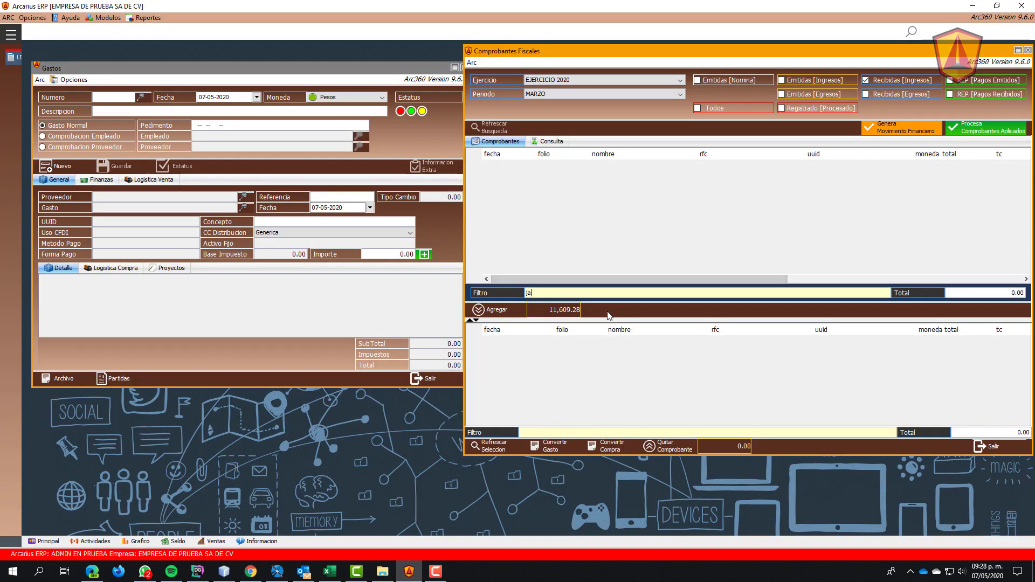
key("BackSpace")
key("BackSpace")
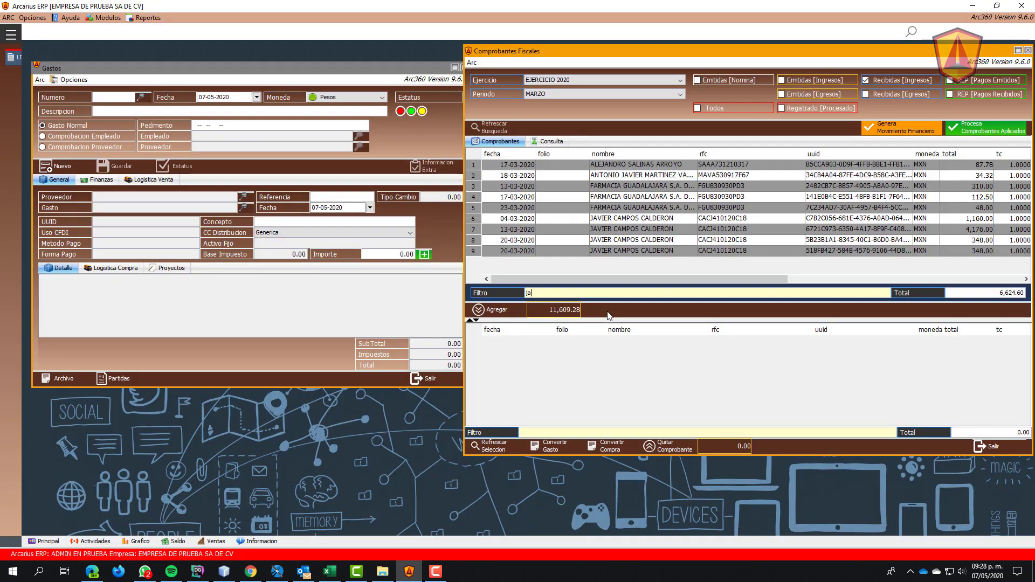
Step: Transfer the 04-03-2020 voucher for 1,160.00 into the Gastos form and choose APLICADA as the processing status
left_click(620, 221)
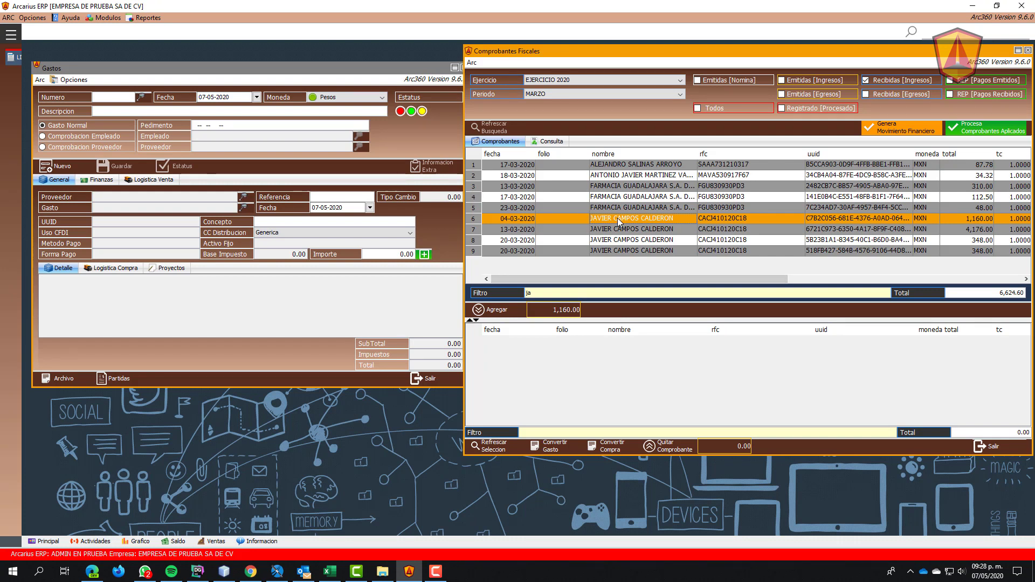
left_click_drag(620, 221, 109, 219)
left_click(410, 388)
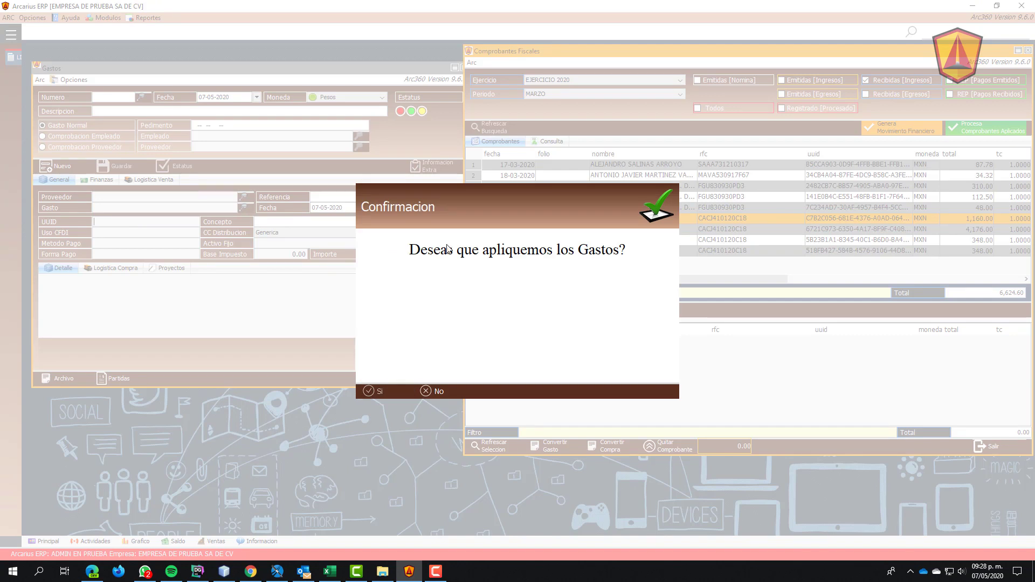
left_click(455, 386)
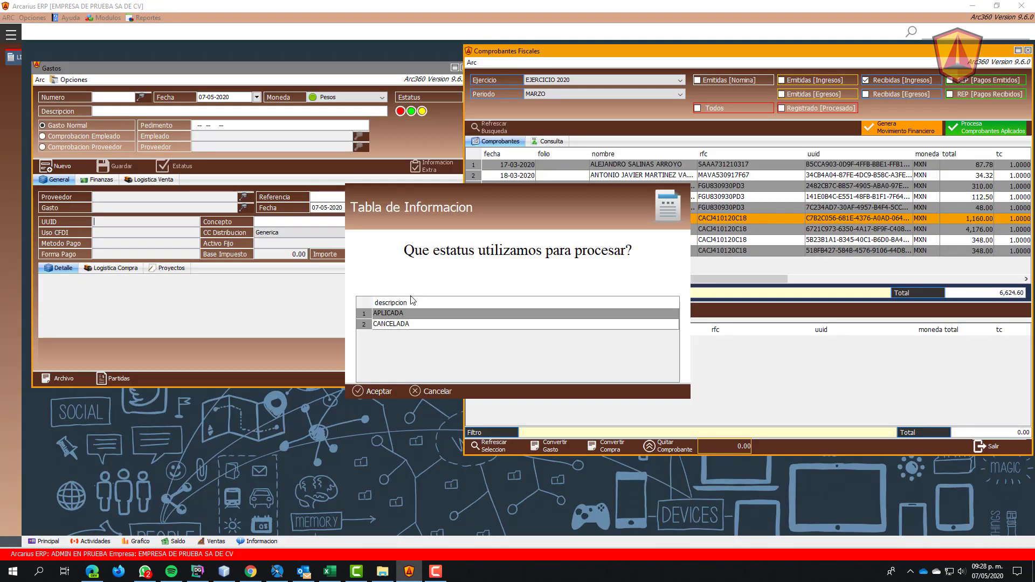
left_click(399, 313)
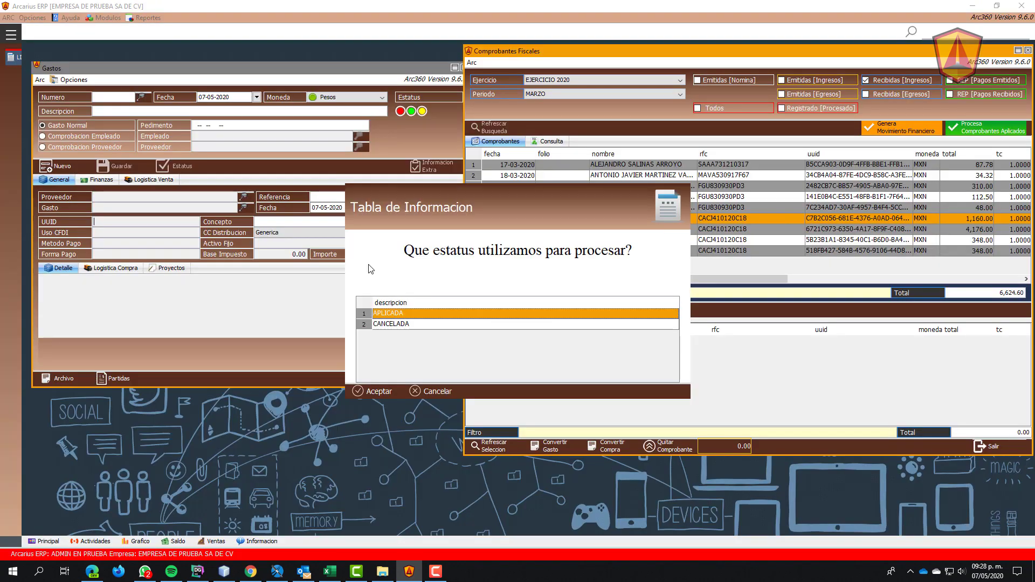
left_click(373, 390)
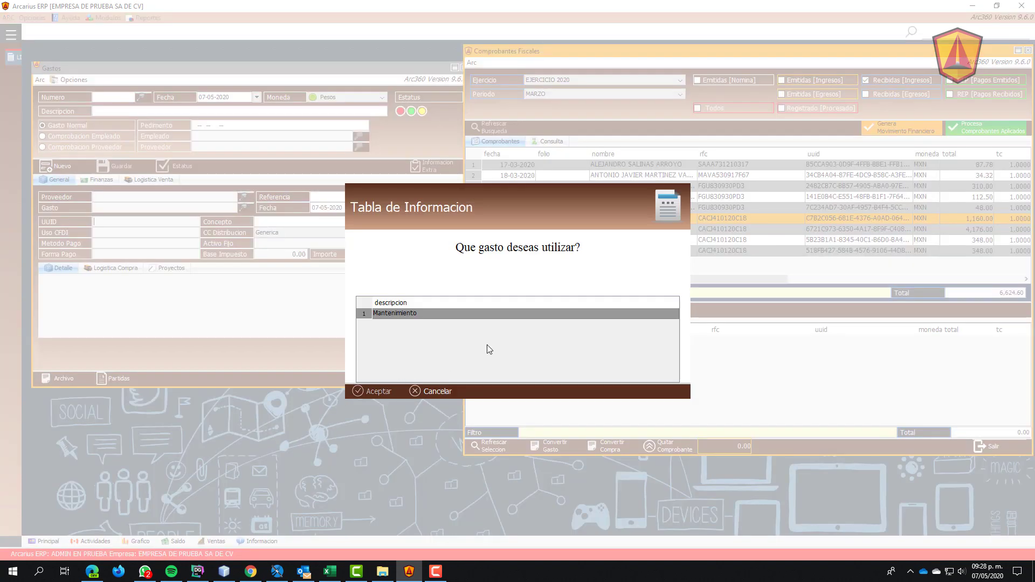
Step: Choose Mantenimiento as the expense to use for the voucher and accept it to generate the expense
left_click_drag(453, 189, 371, 324)
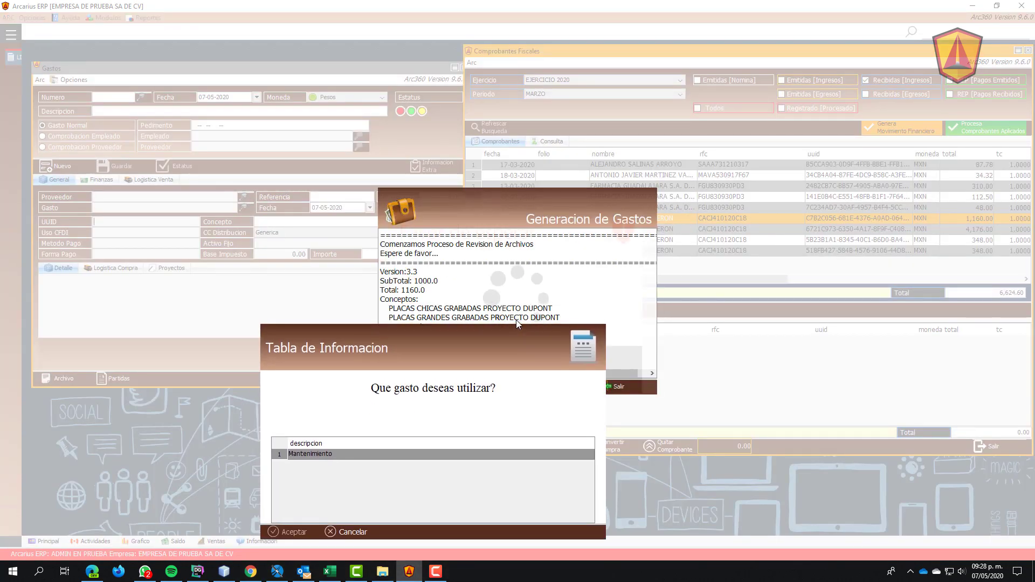
left_click_drag(481, 344, 509, 280)
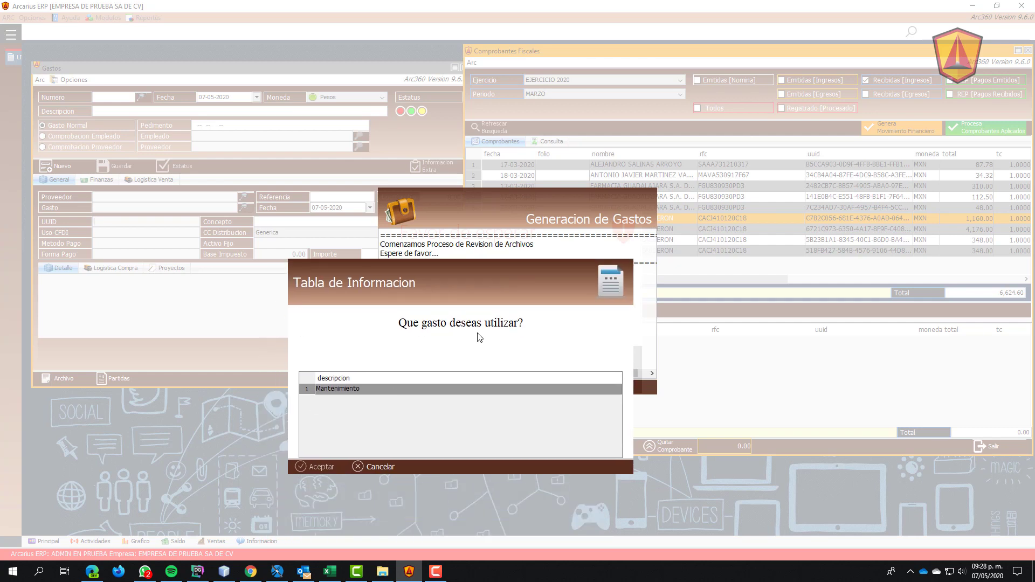
left_click_drag(400, 287, 473, 231)
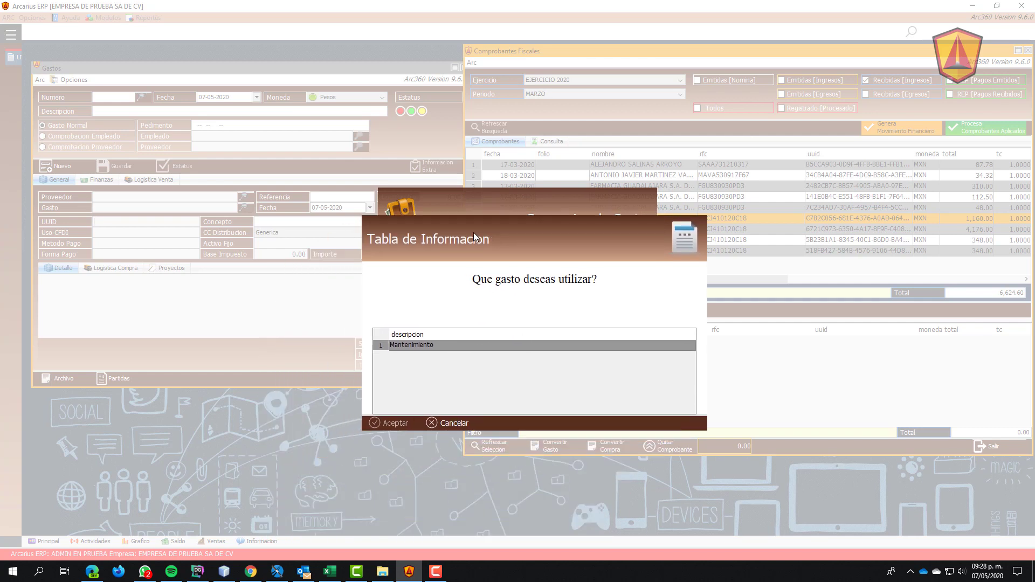
left_click(438, 345)
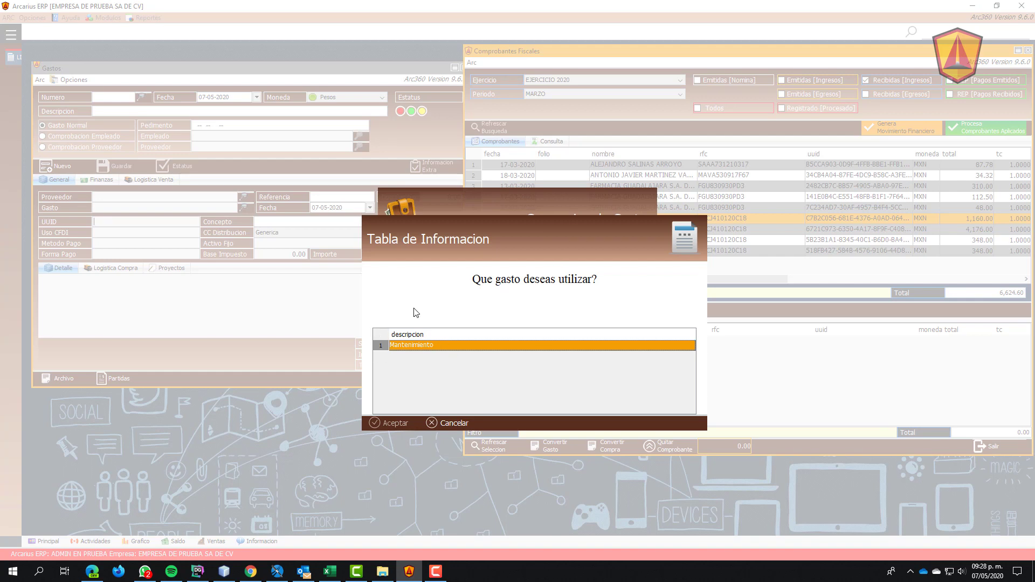
left_click(391, 424)
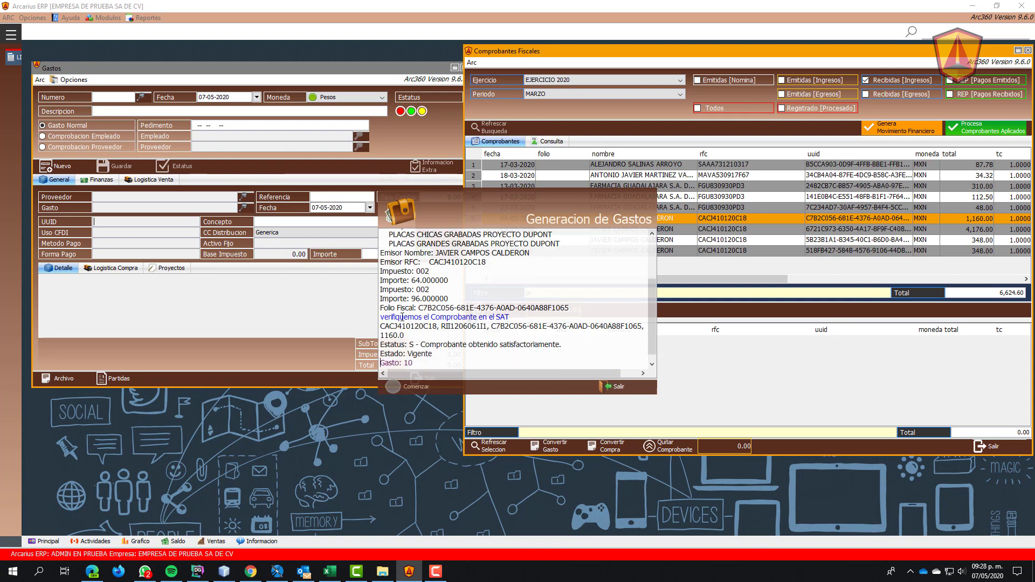
Step: Review the SAT verification, voucher status, expense number and XML storage lines in the Generacion de Gastos log, and close it
left_click_drag(384, 310, 523, 281)
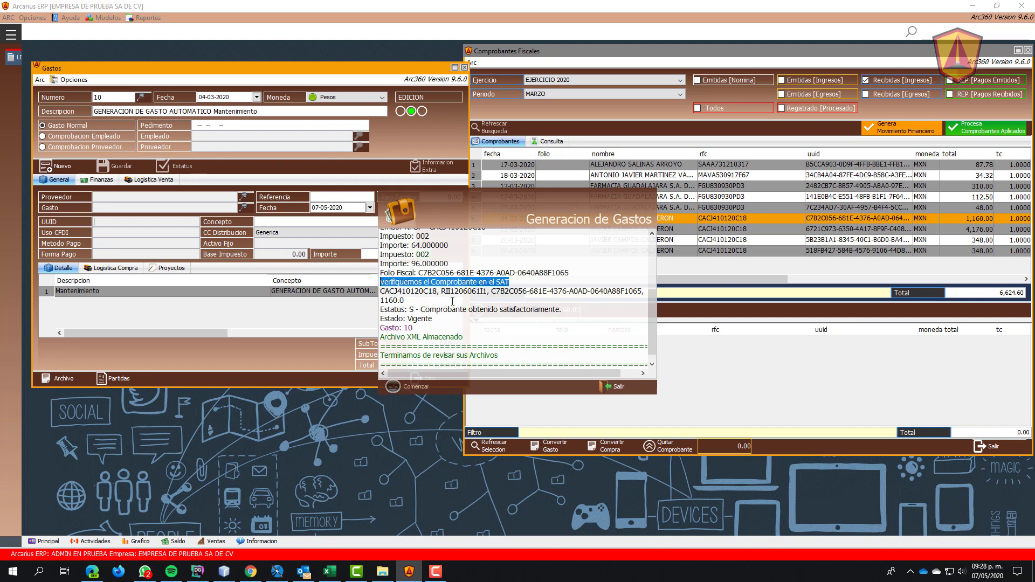
left_click(465, 302)
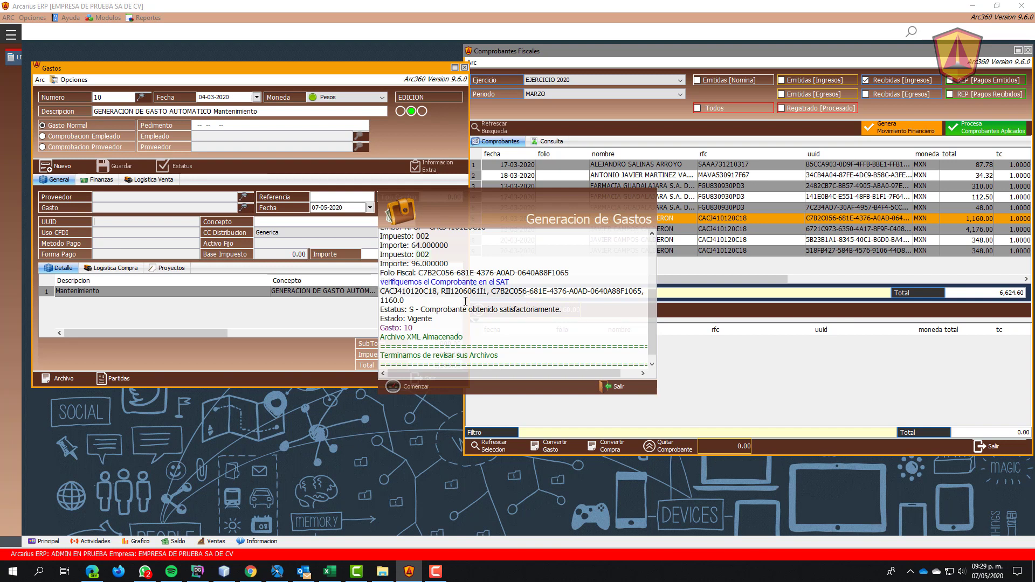
left_click_drag(394, 309, 579, 306)
left_click_drag(387, 319, 414, 318)
scroll(413, 318, "down", 1)
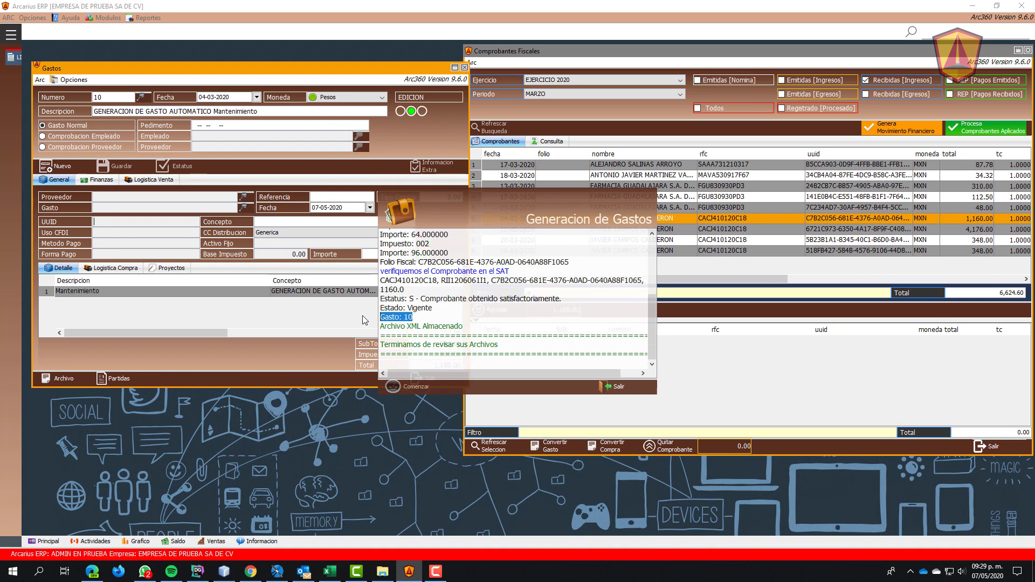
double_click(435, 325)
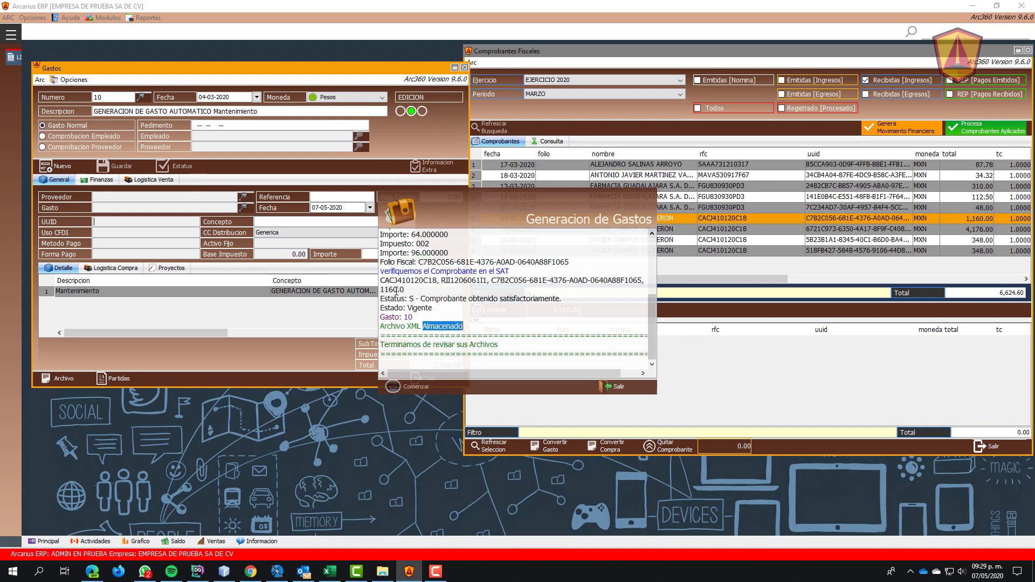
left_click(613, 387)
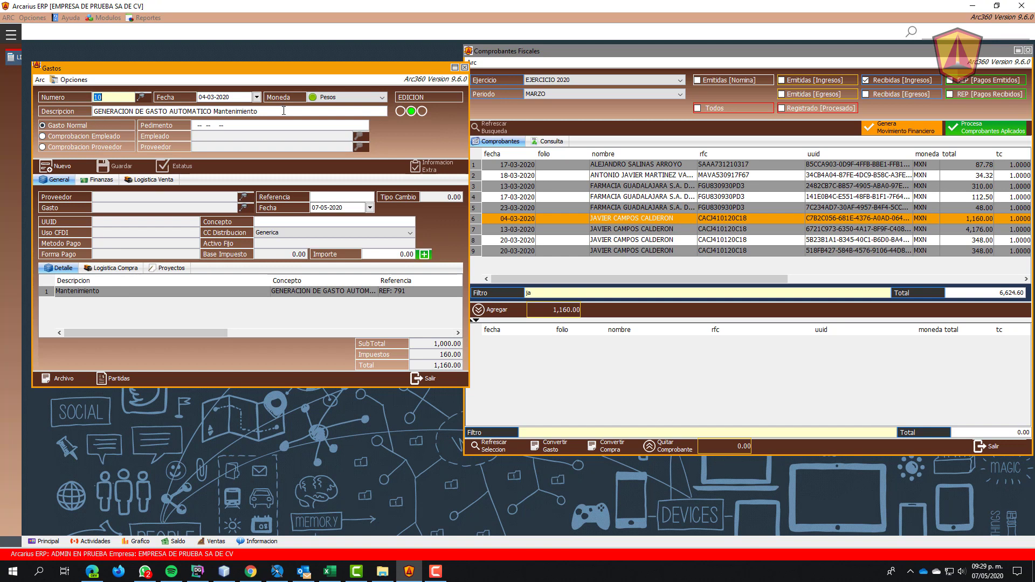
Step: Review the generated Mantenimiento expense's description, supplier and reference, and open its Partidas breakdown
key("Tab")
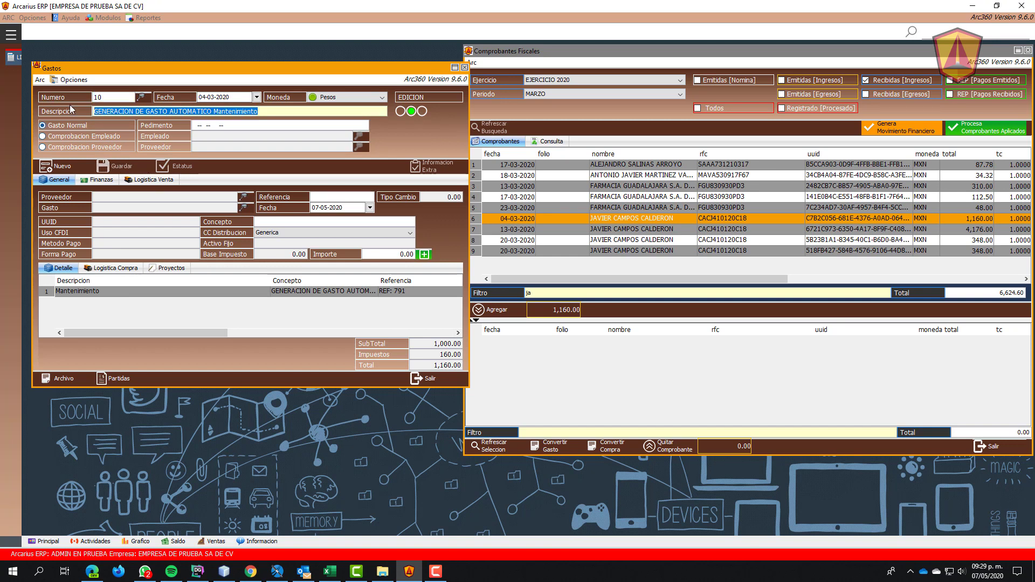
key("Tab")
left_click(209, 293)
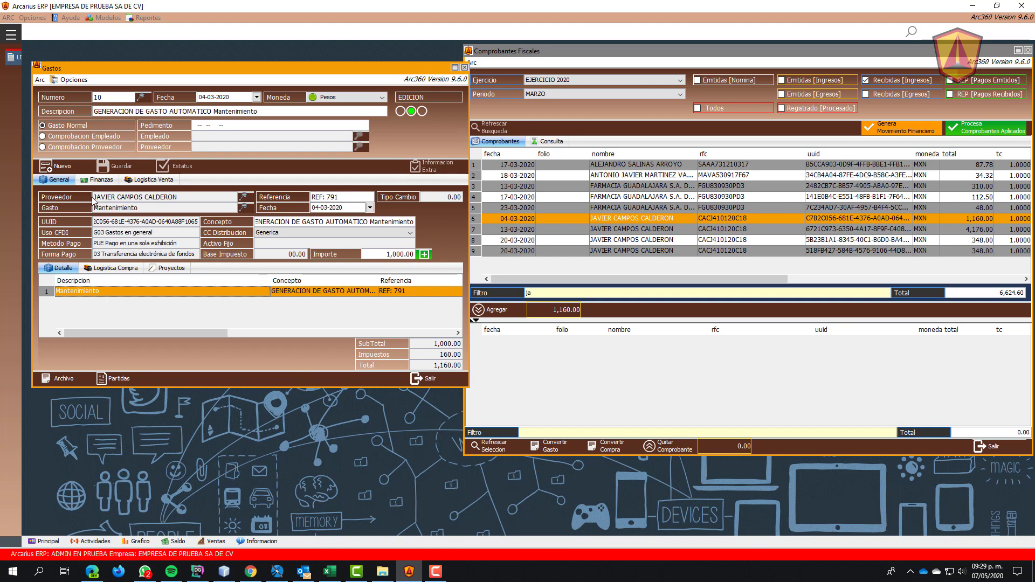
left_click(325, 196)
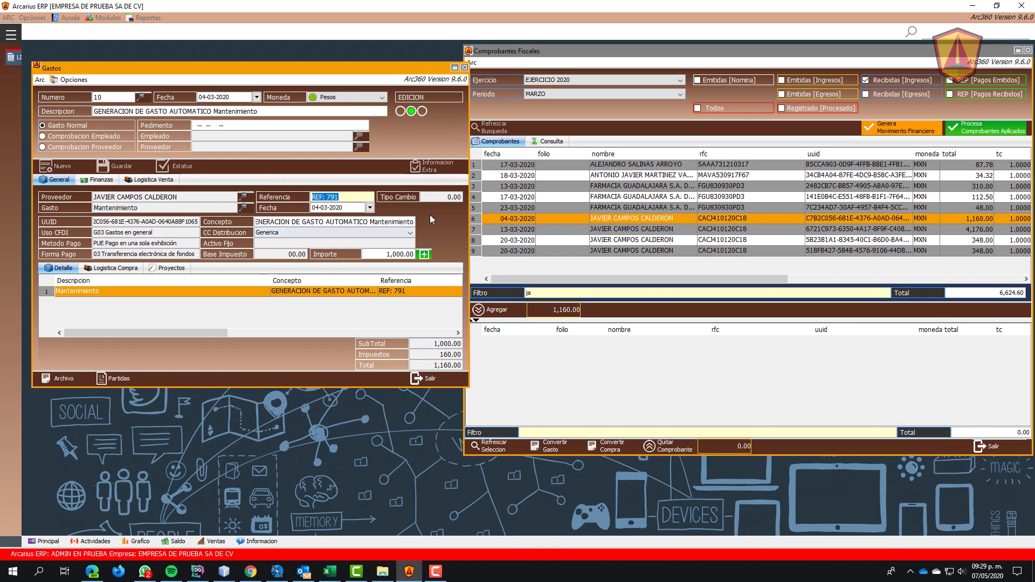
left_click_drag(209, 333, 147, 325)
left_click(118, 380)
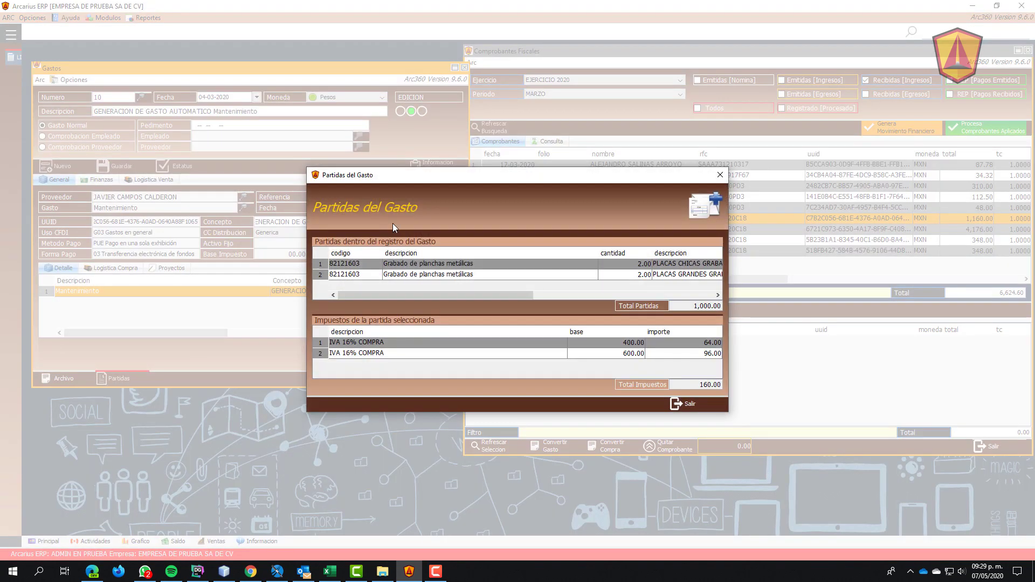
Step: Examine the two line items in Partidas del Gasto, including their codes, IVA lines, detailed descriptions, prices and amounts
left_click_drag(411, 180, 188, 150)
left_click_drag(247, 262, 227, 260)
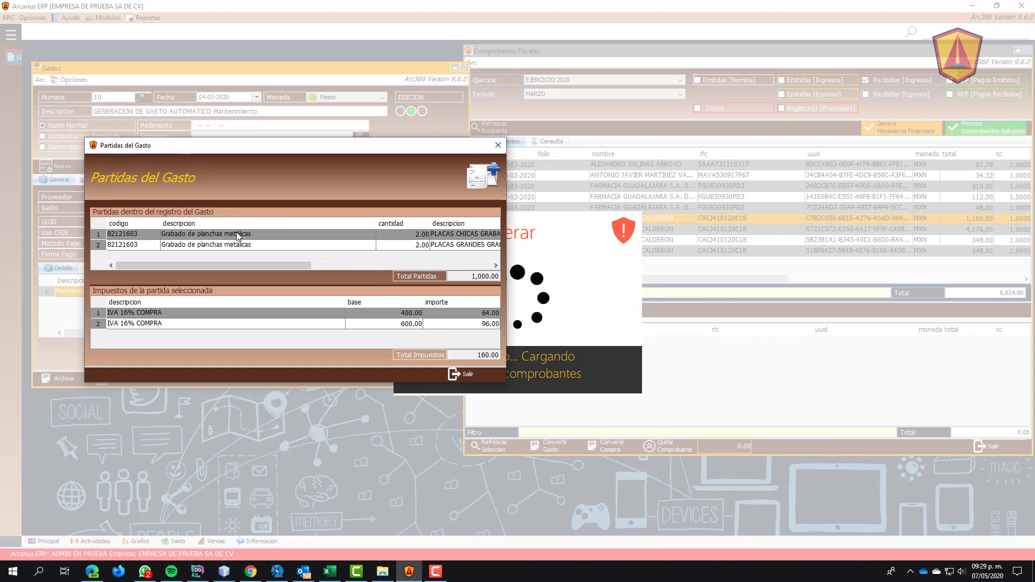
left_click_drag(237, 232, 240, 245)
left_click(173, 324)
left_click(169, 316)
left_click_drag(192, 267, 357, 268)
left_click(309, 248)
left_click(211, 235)
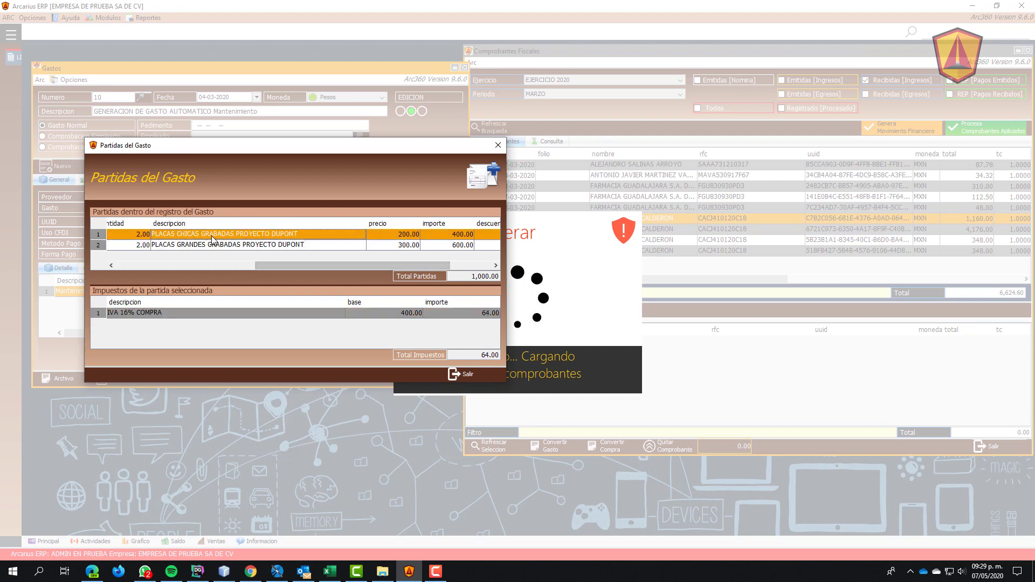
Step: Compare the IVA of the small and large engraved plate items, narrow the first description column, and close Partidas del Gasto
left_click_drag(383, 267, 154, 257)
left_click(135, 237)
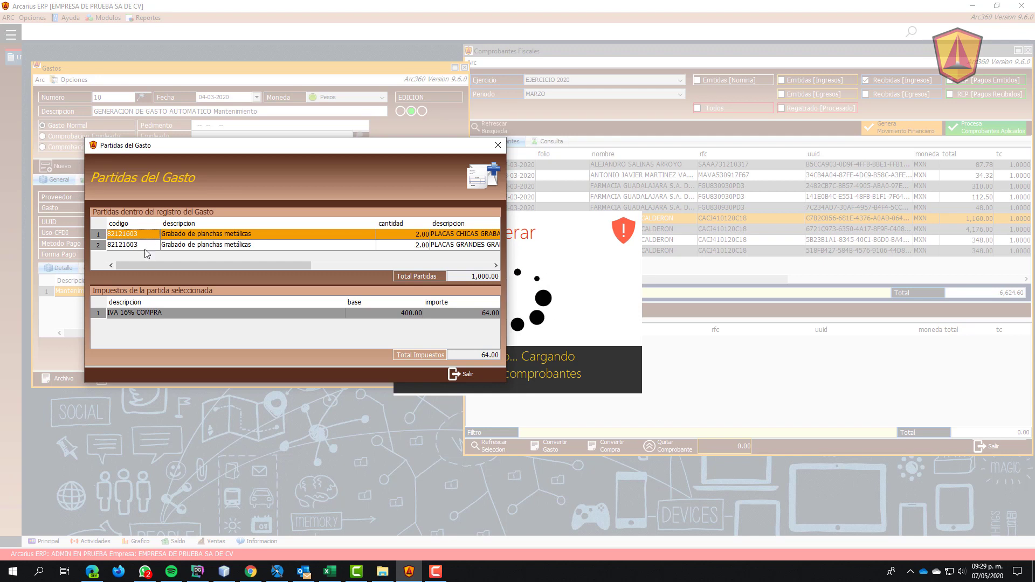
left_click(145, 246)
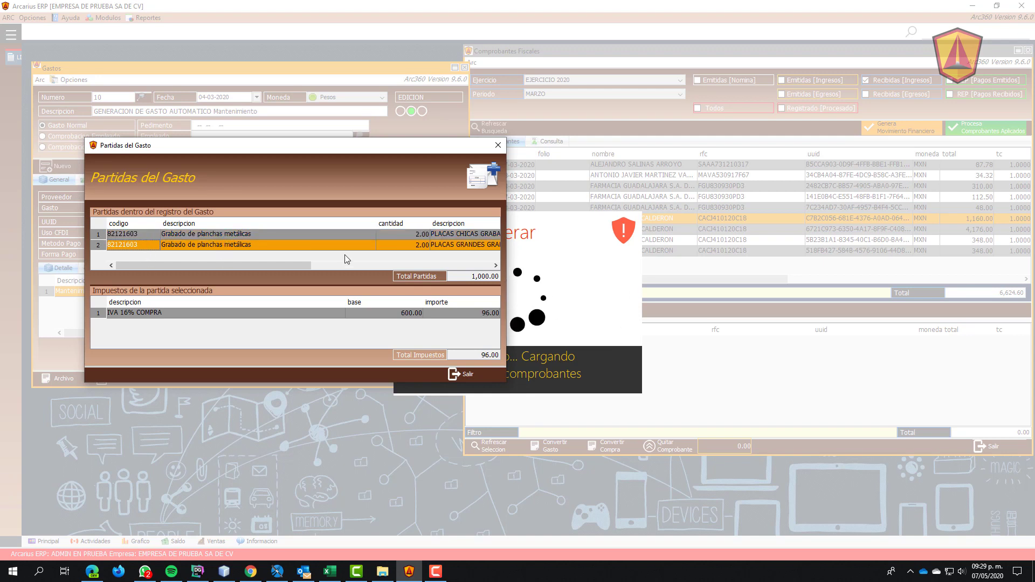
left_click_drag(377, 223, 265, 223)
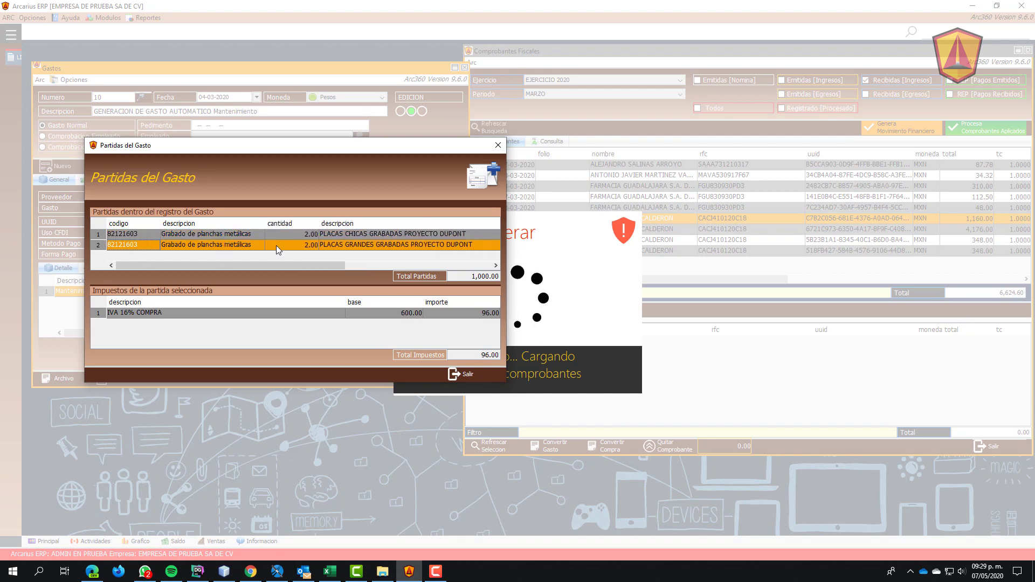
left_click_drag(290, 265, 182, 259)
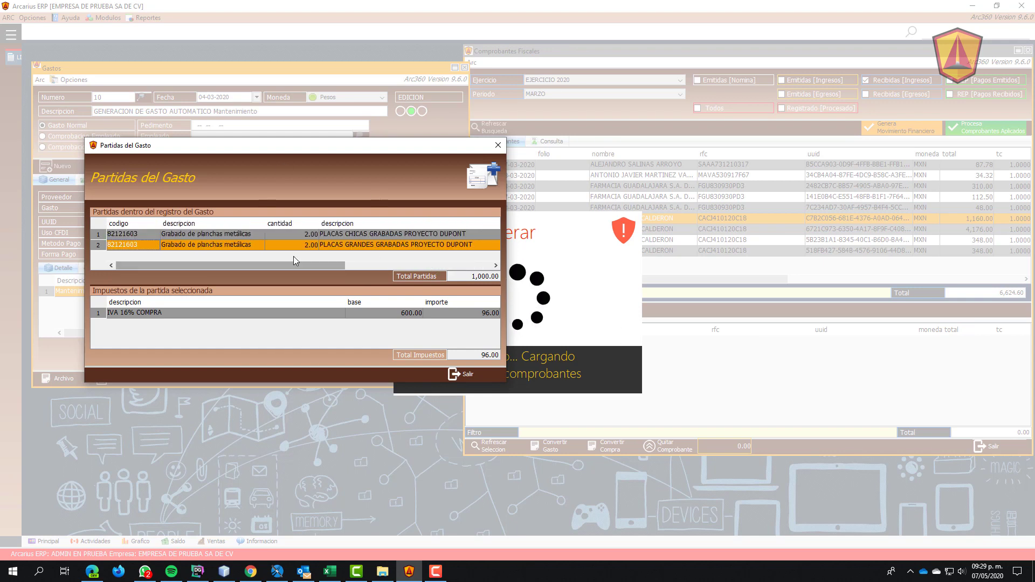
left_click(460, 374)
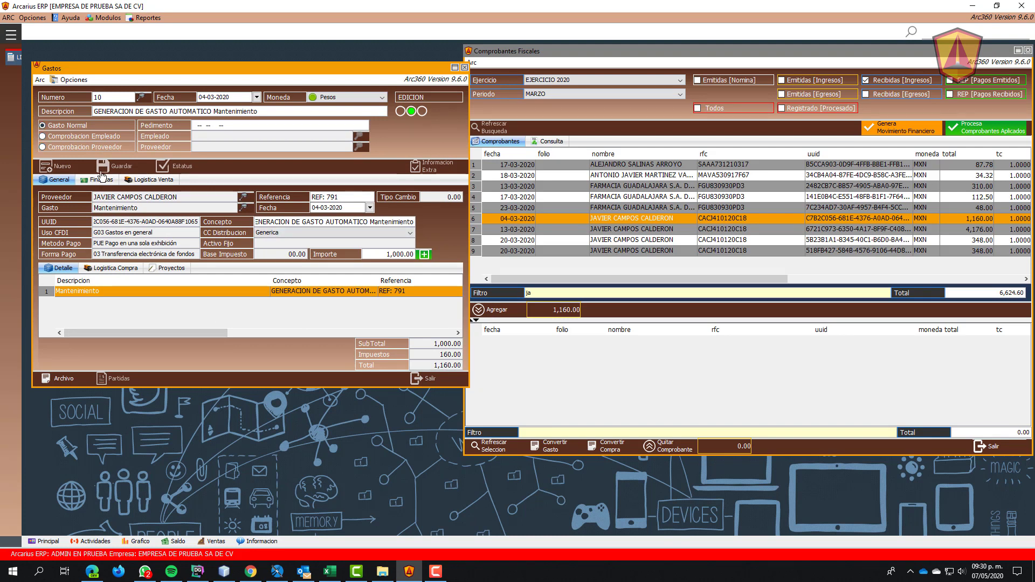
Step: Set the Mantenimiento expense's status to APLICADA and open the Poliza Contable linked in its finance details
left_click(172, 171)
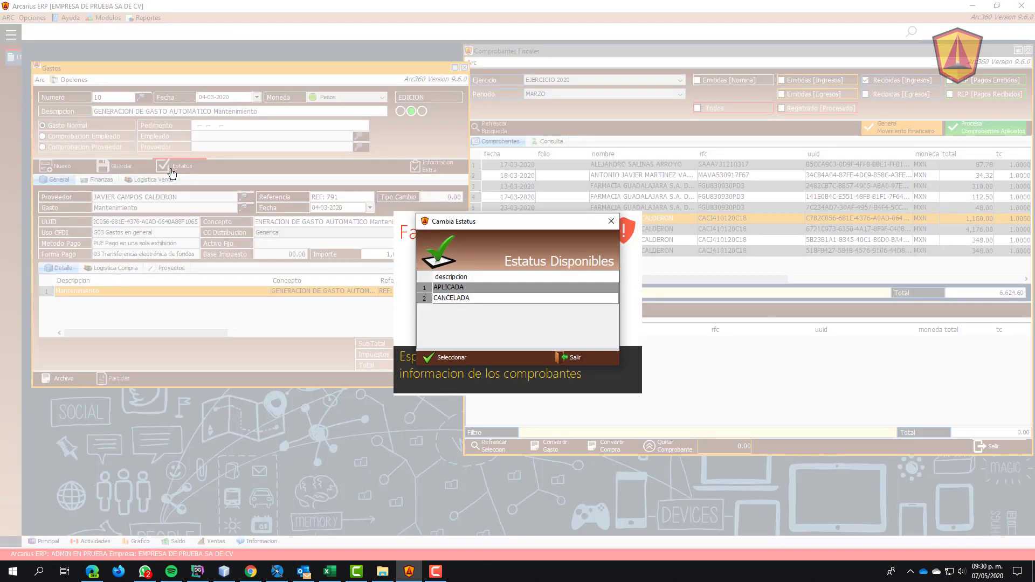
key("Return")
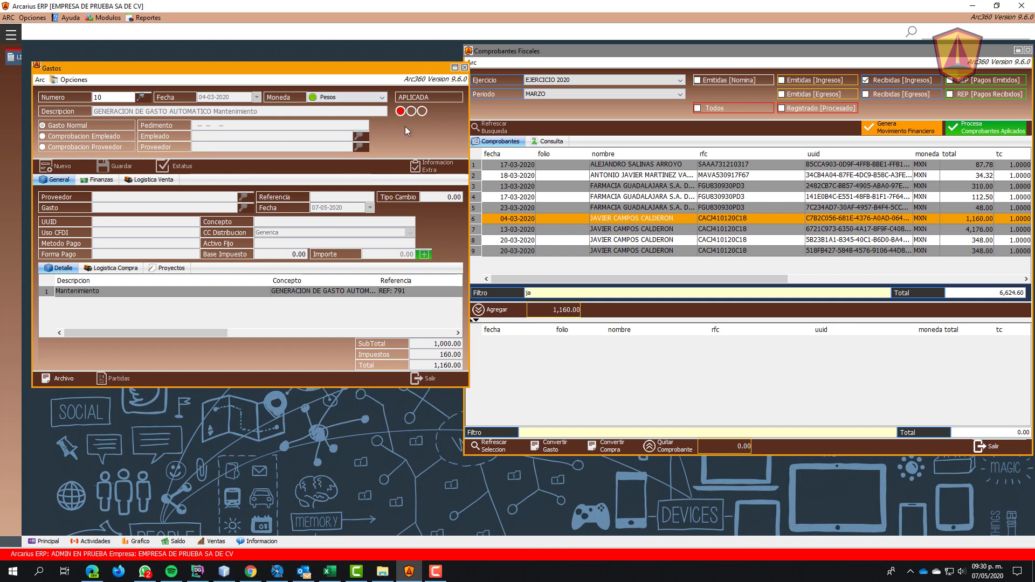
left_click(99, 179)
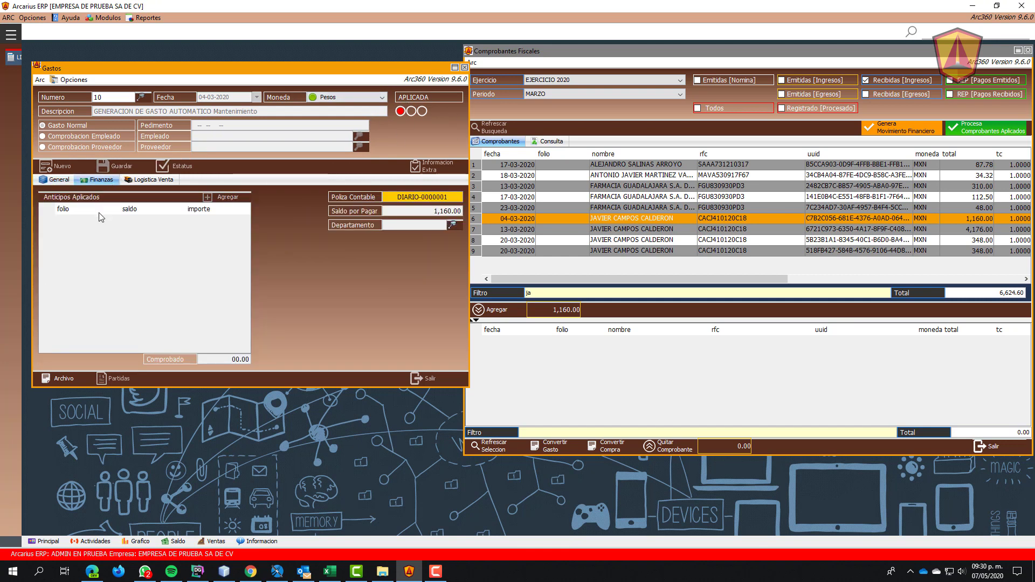
double_click(410, 197)
Step: Enlarge the Poliza Contable window and examine the IVA por Acreditar, Proveedor Generico MXN and Mantenimiento entries
left_click_drag(209, 46, 250, 153)
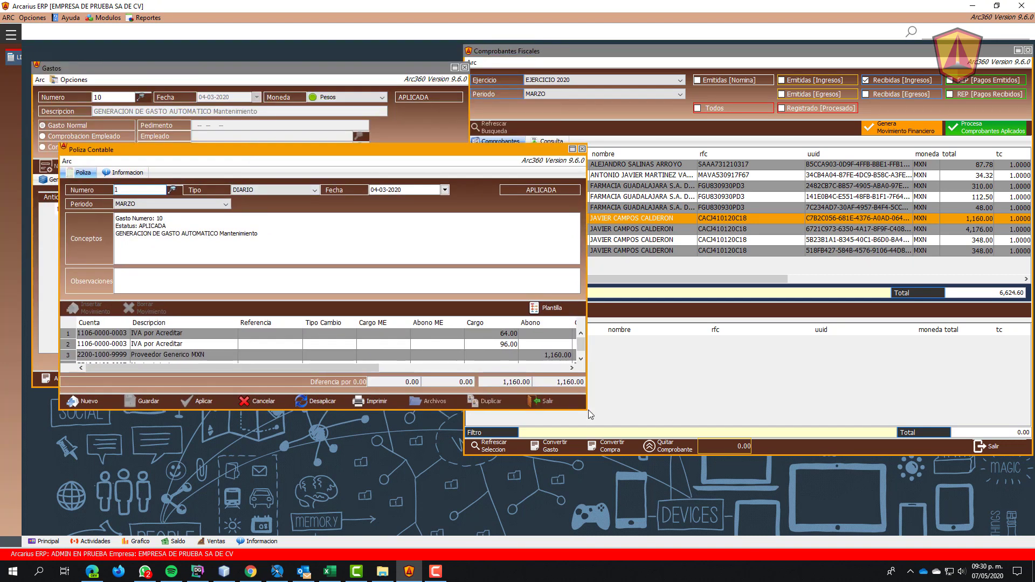
left_click_drag(587, 410, 654, 445)
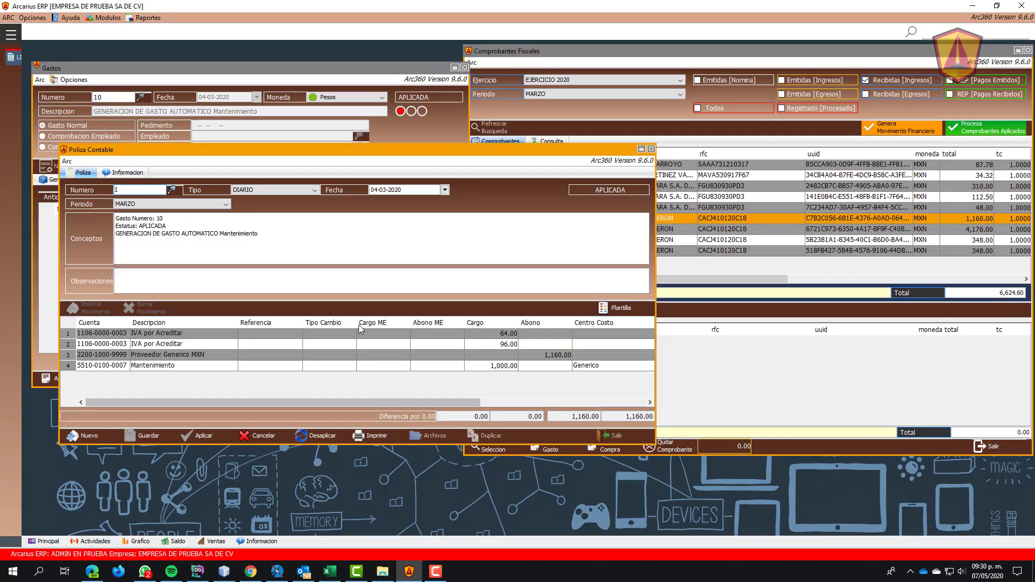
left_click(186, 343)
key("shift+Up")
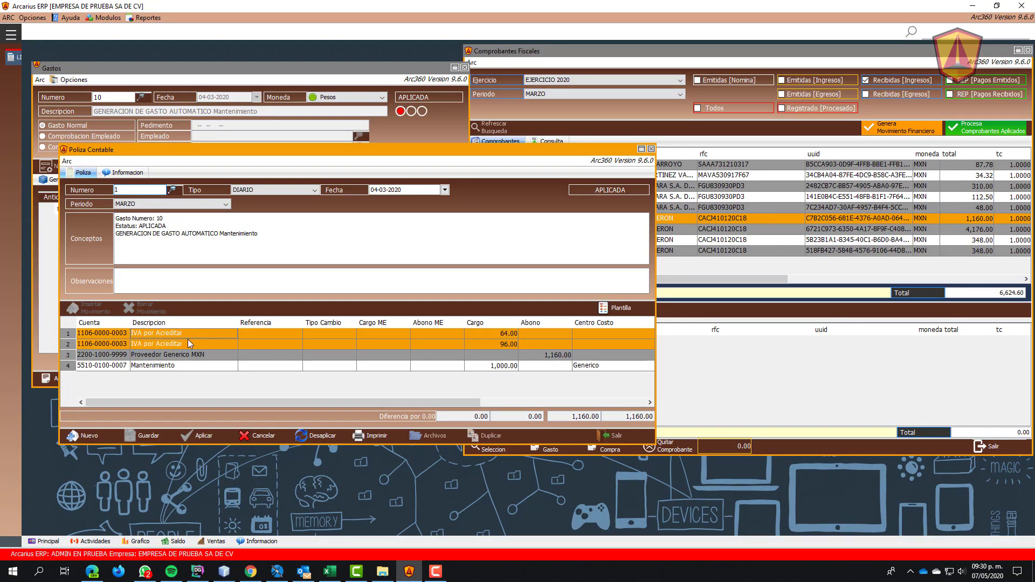
left_click(191, 355)
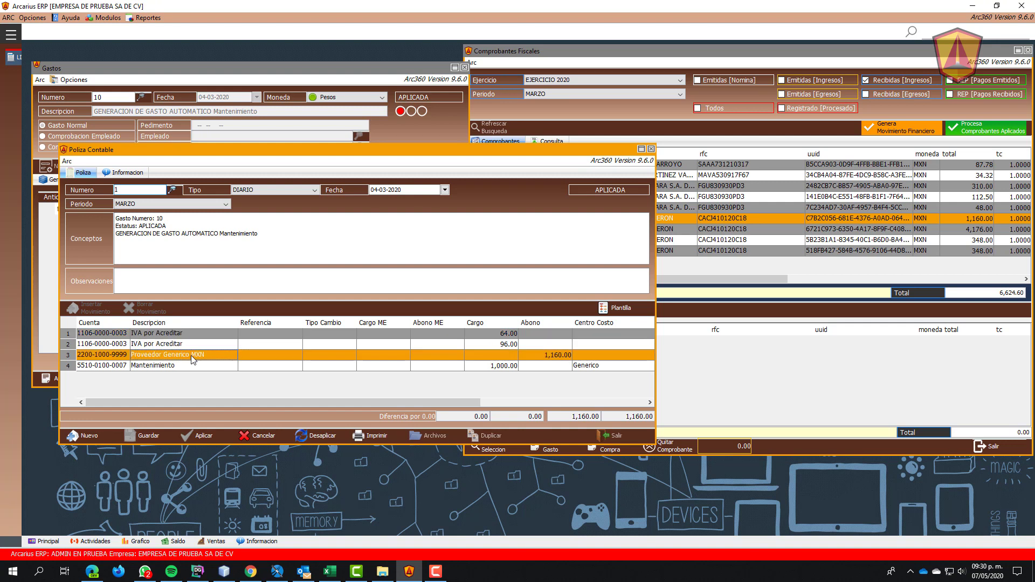
left_click(553, 356)
left_click(214, 365)
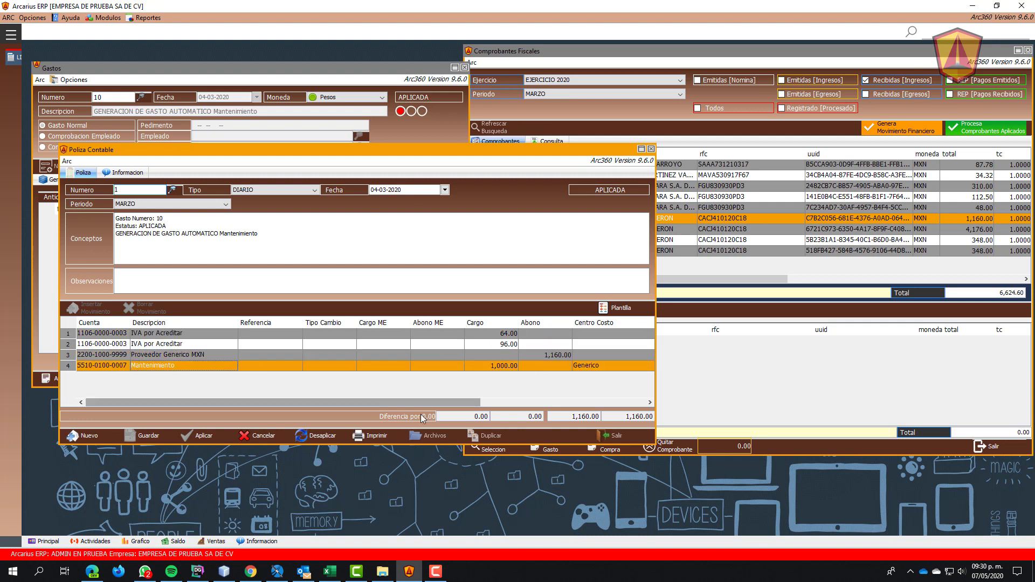
Step: Check the supplier shown in the Relacion column of the Proveedor Generico MXN entry, and close the policy and the expense
left_click_drag(419, 403, 593, 406)
left_click(313, 356)
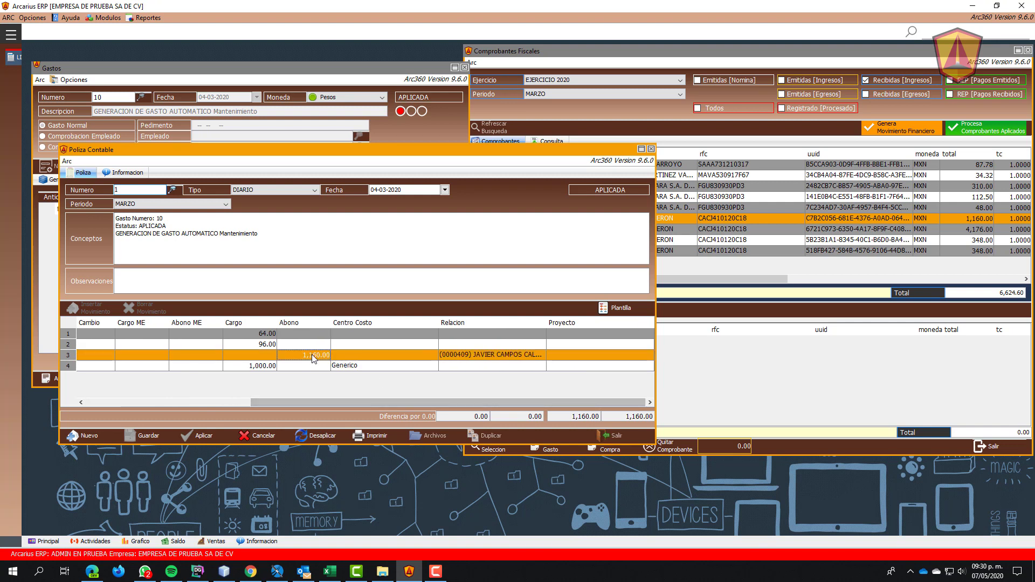
left_click_drag(546, 323, 616, 323)
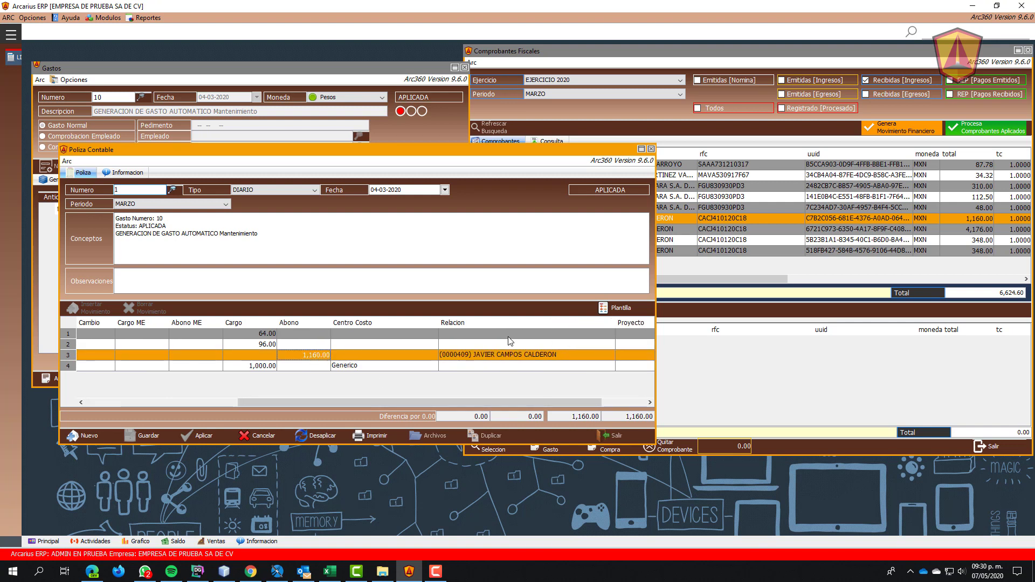
left_click(497, 358)
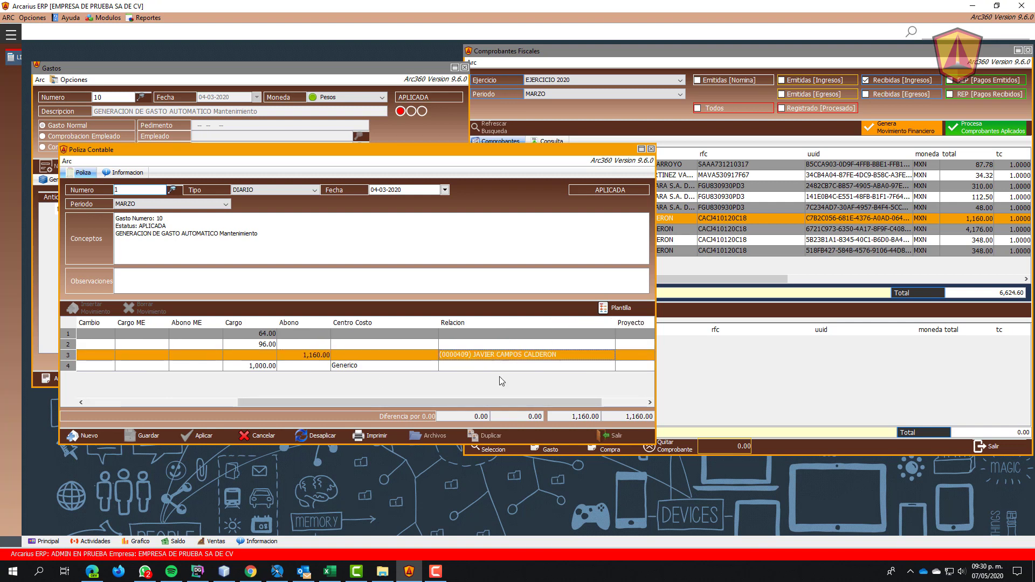
left_click_drag(500, 401, 242, 401)
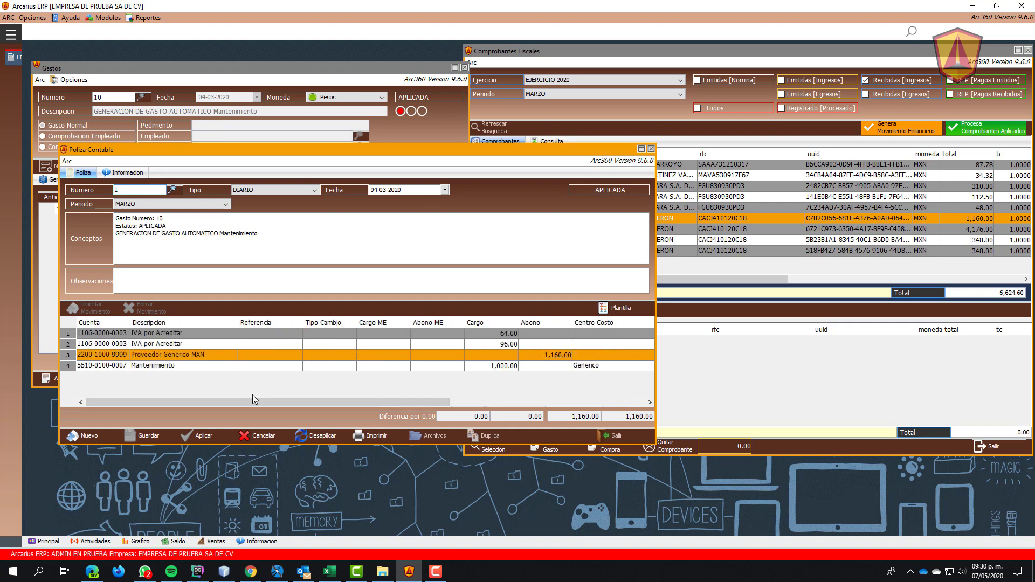
left_click(612, 435)
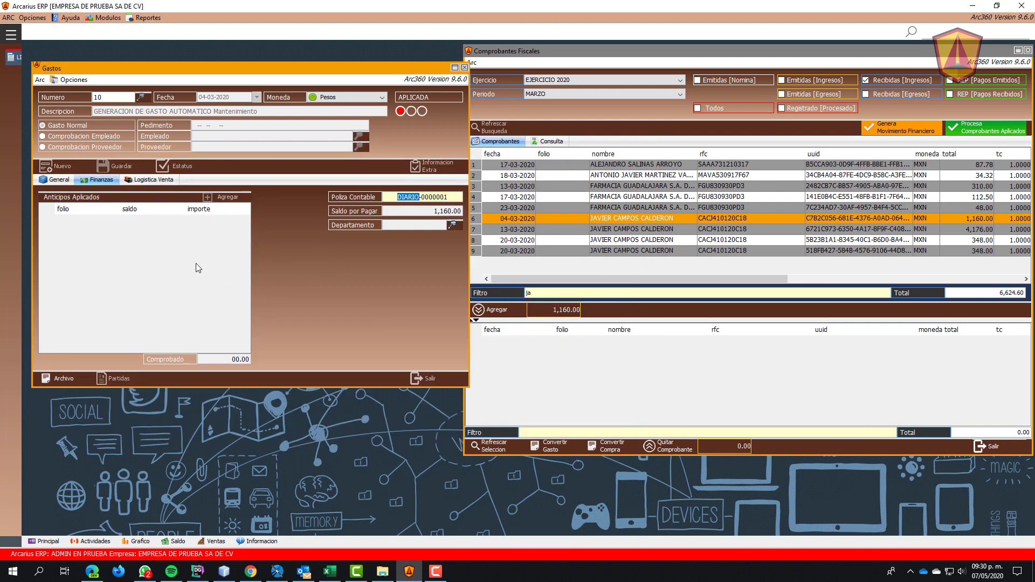
left_click(426, 378)
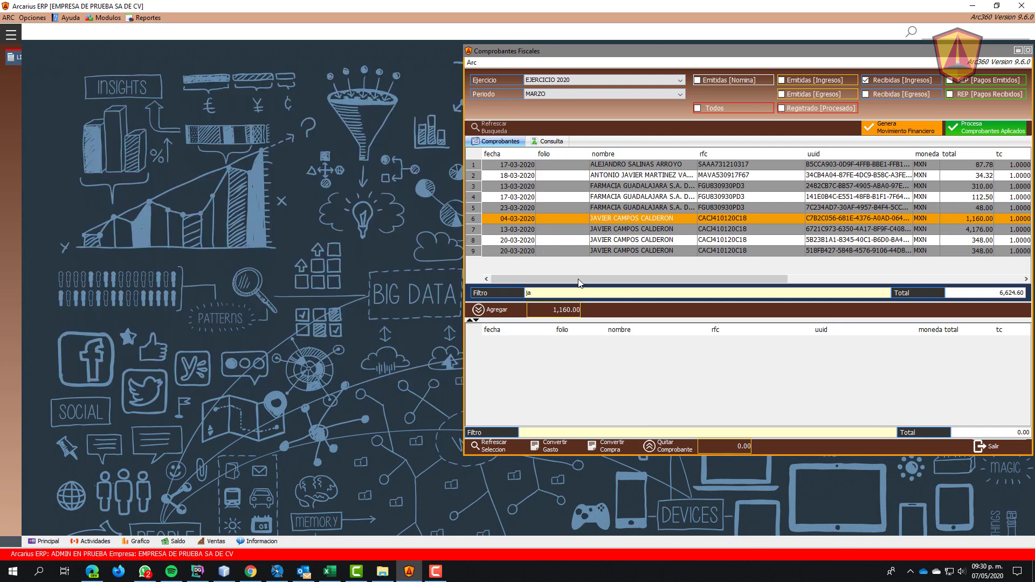
Step: Clear the filter in Comprobantes Fiscales and set the document type in Documento Compra to Entrada Compra
left_click(583, 294)
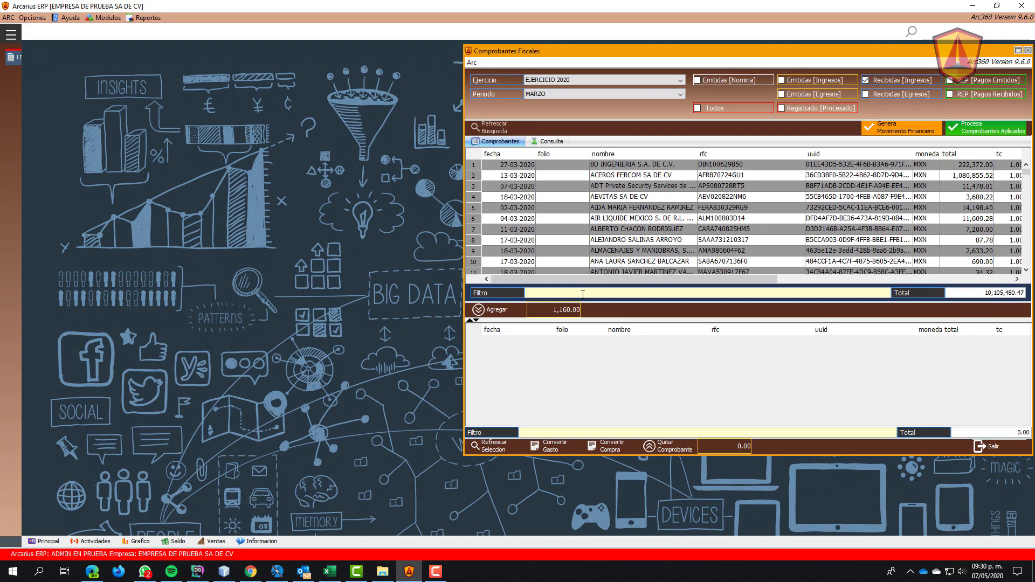
left_click_drag(230, 53, 253, 64)
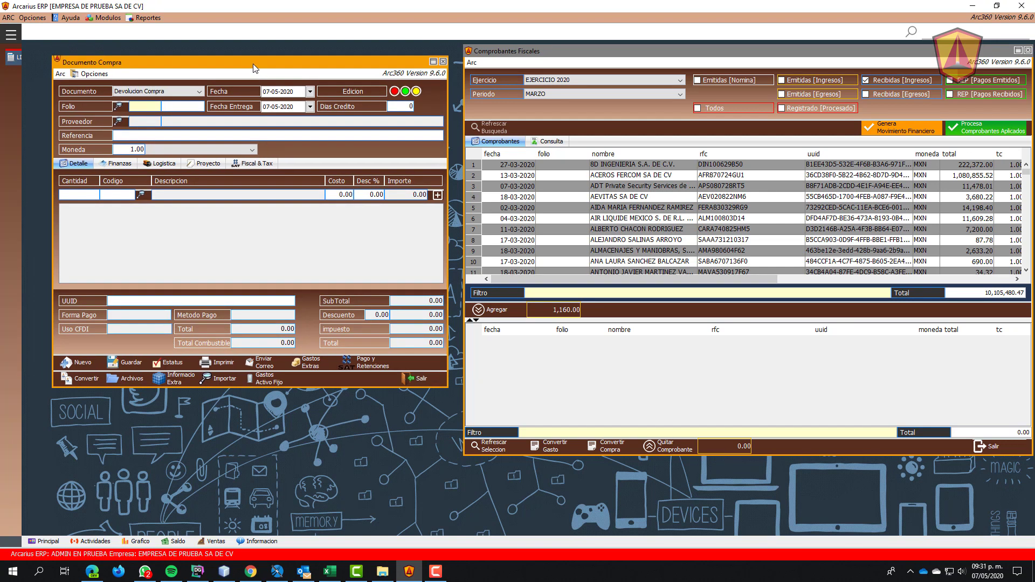
left_click(195, 94)
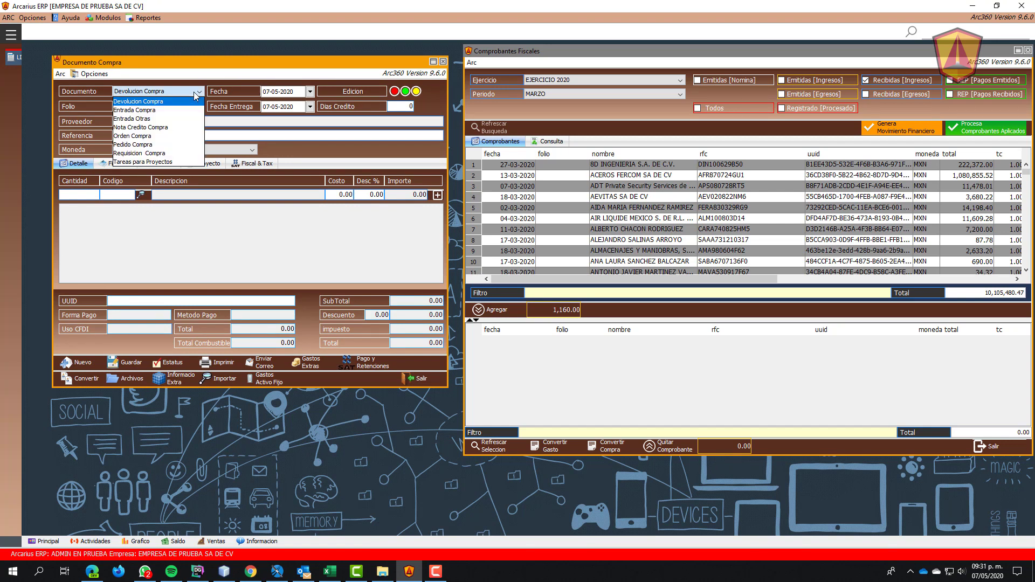
left_click(126, 110)
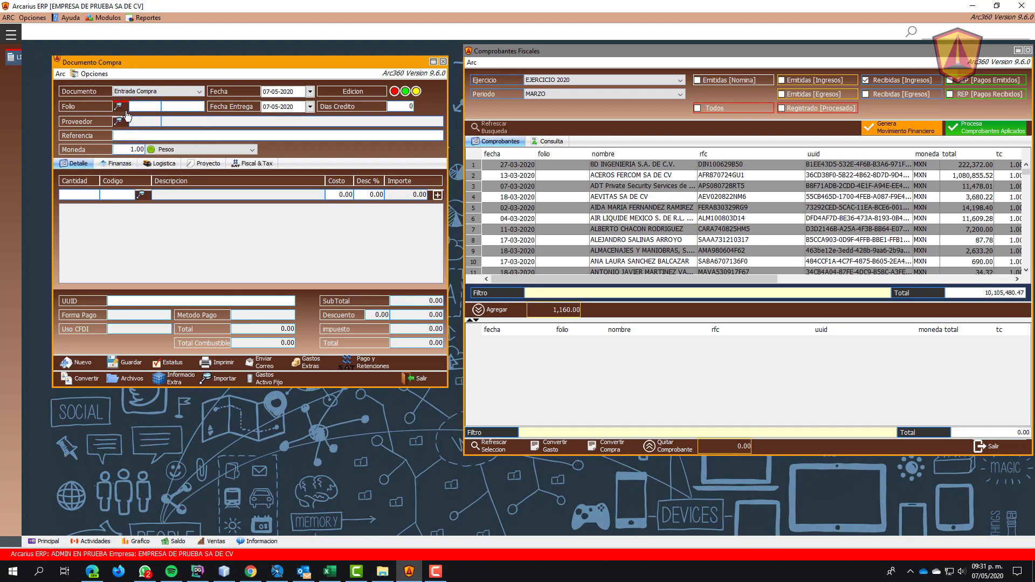
Step: Transfer the 04-03-2020 AIR LIQUIDE MEXICO voucher for 11,609.28 into Documento Compra and accept loading the purchase already registered with it
left_click(621, 220)
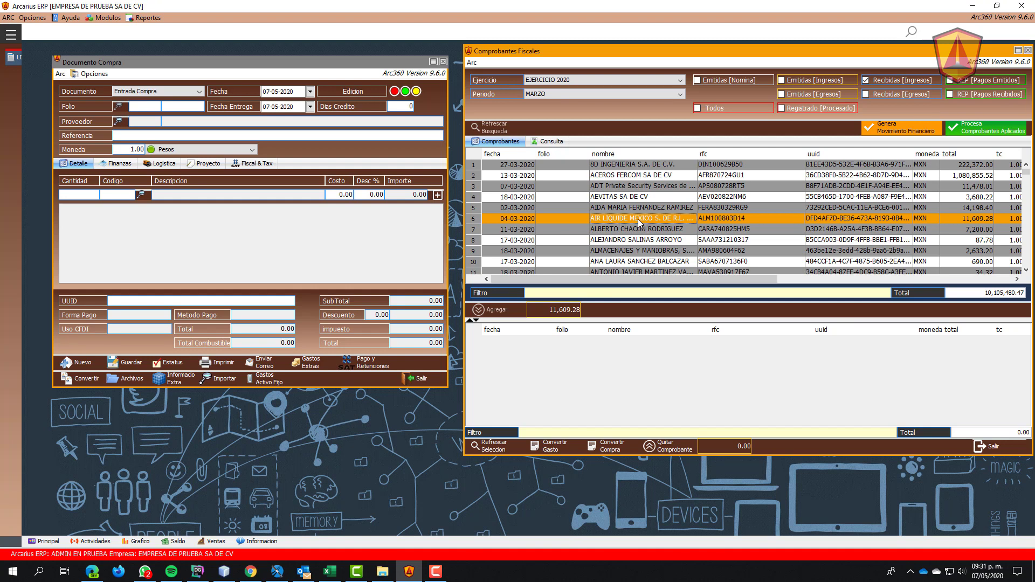
left_click_drag(639, 223, 114, 300)
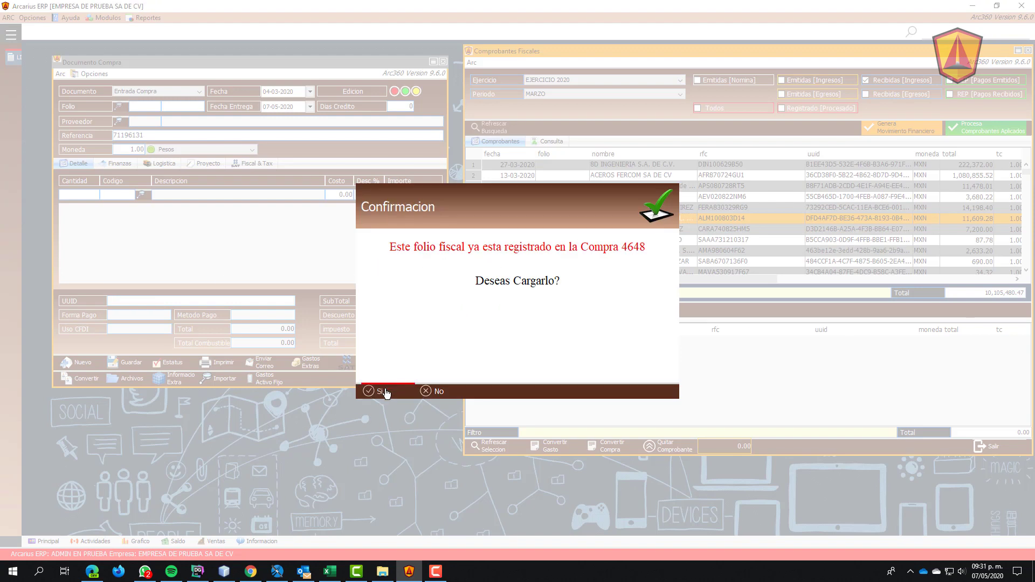
left_click_drag(627, 247, 641, 247)
left_click(377, 389)
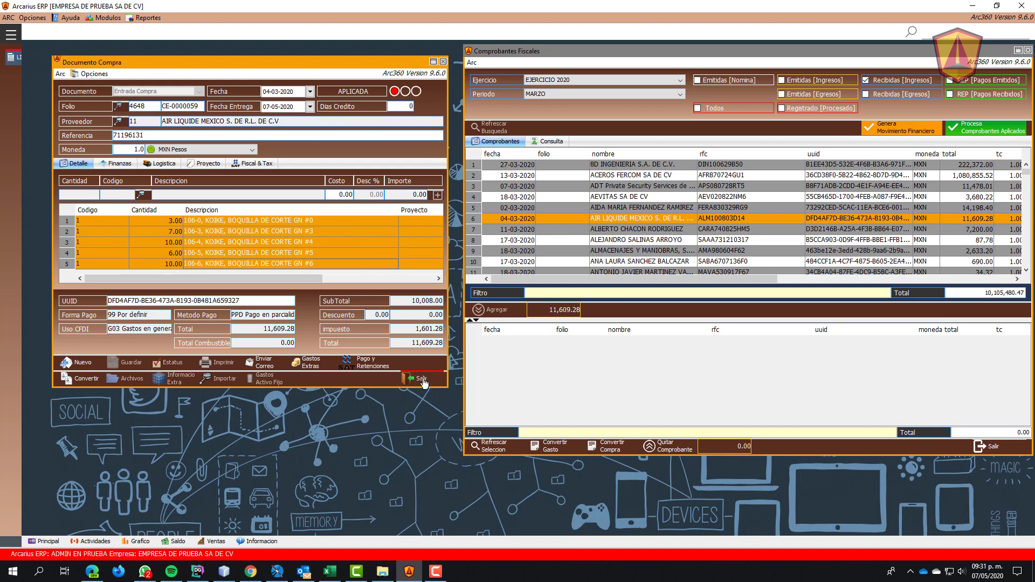
Step: Start a new purchase document and leave the supplier search without choosing a supplier
left_click(76, 364)
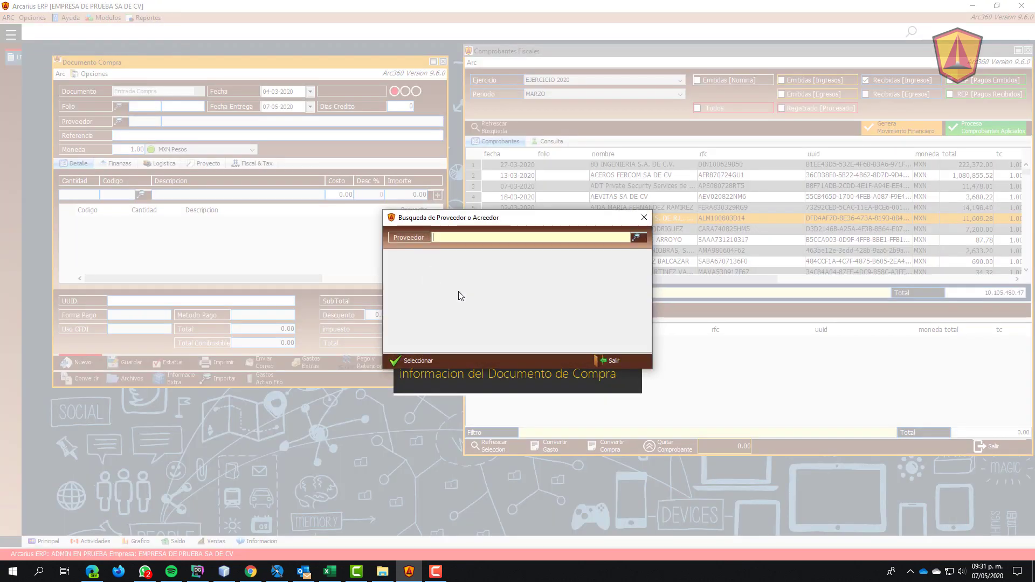
left_click(620, 363)
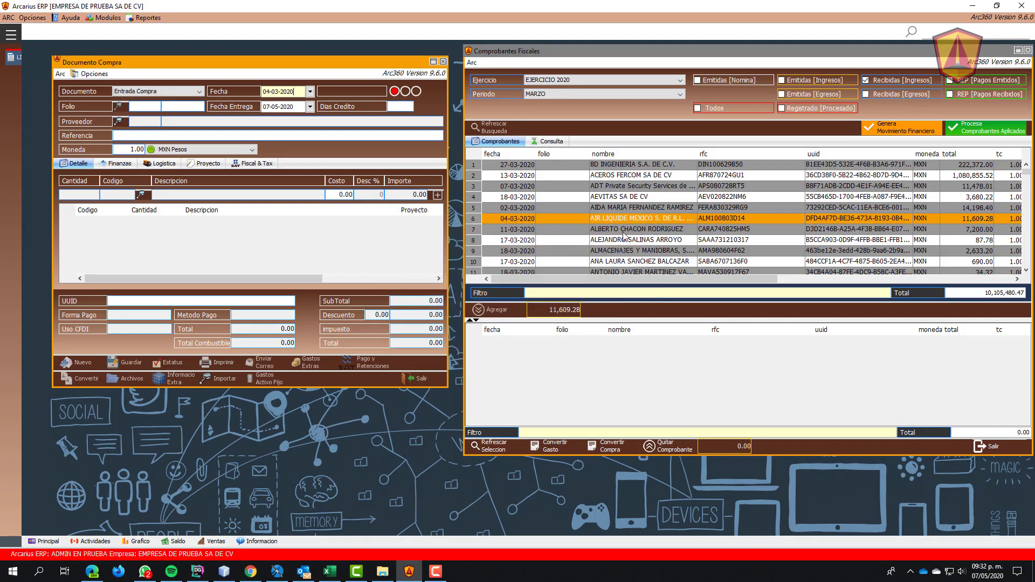
Step: Inspect the Conceptos and Concepto nodes in the XML of the 02-03-2020 voucher for 14,198.40, and close the viewer
left_click(608, 211)
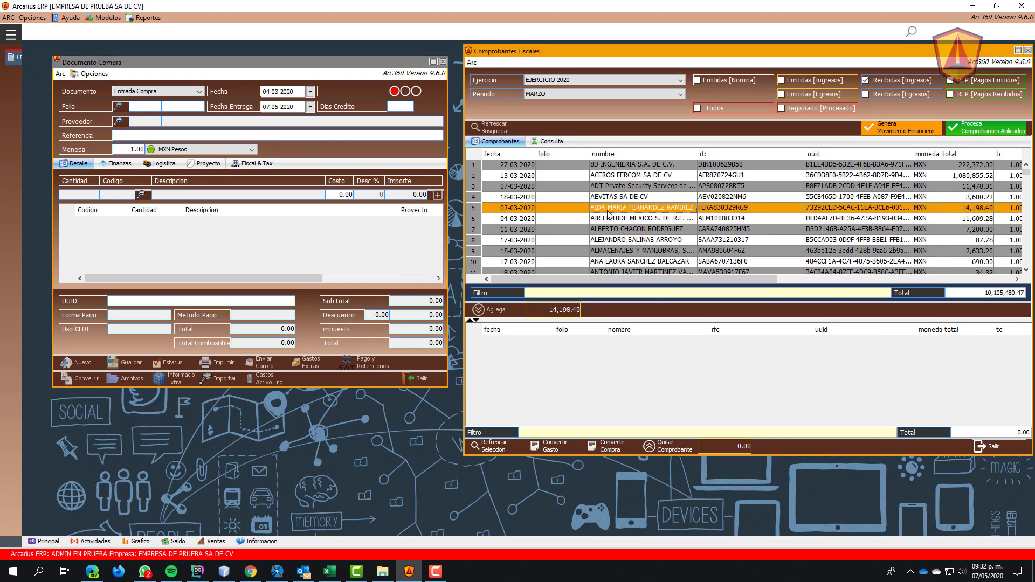
double_click(608, 212)
scroll(474, 348, "down", 3)
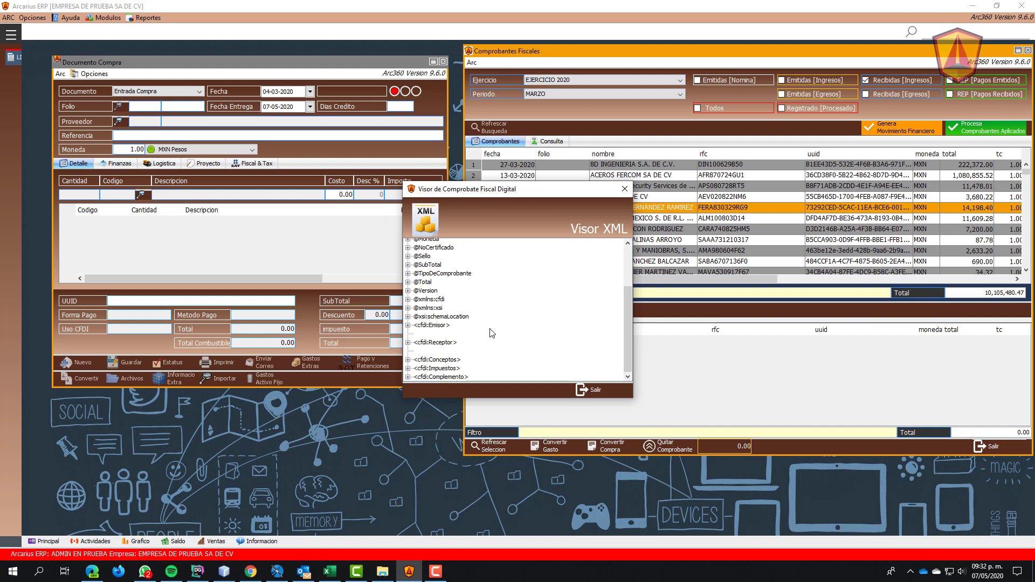
left_click(441, 360)
double_click(465, 359)
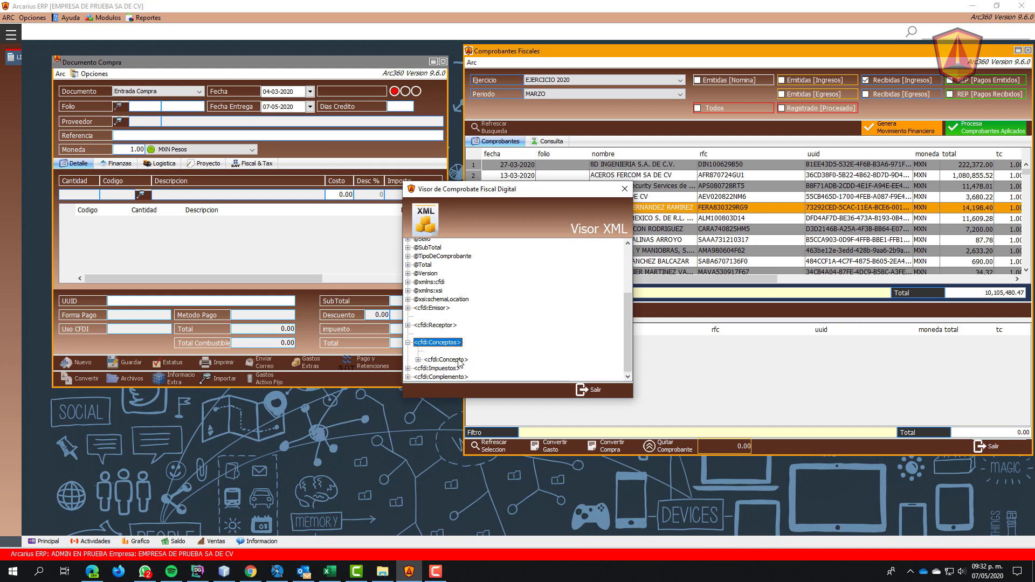
double_click(460, 360)
scroll(527, 325, "down", 1)
left_click(592, 390)
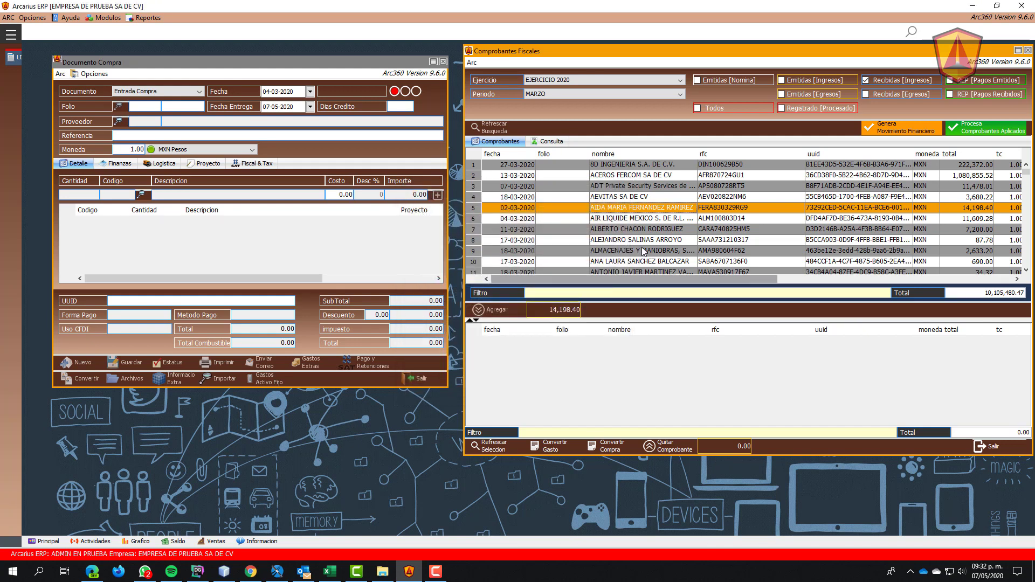
scroll(635, 195, "down", 1)
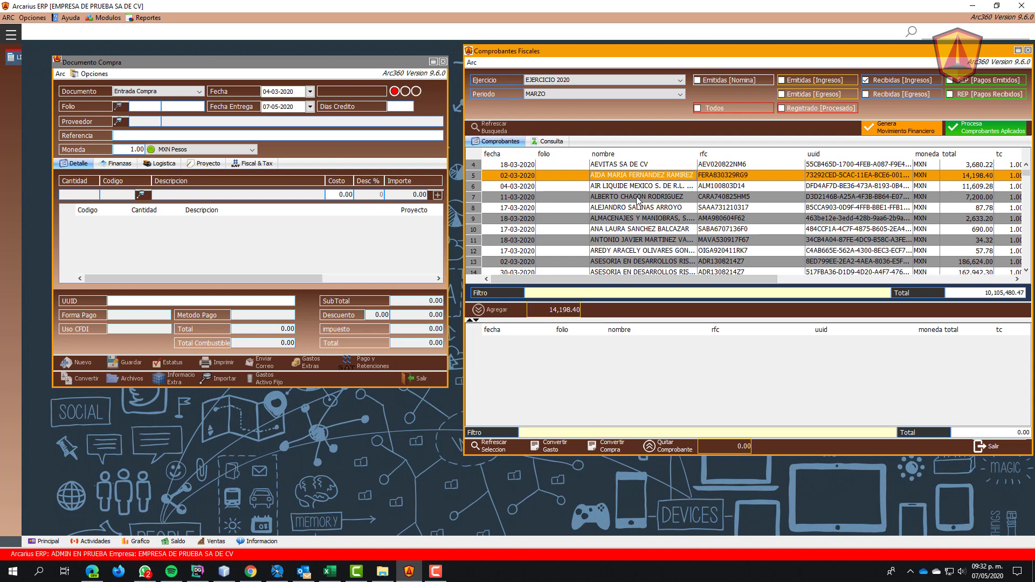
Step: Inspect the concept's Descripcion in the XML of the 09-03-2020 received voucher for 16,934.84, and close the viewer
left_click(619, 230)
scroll(617, 242, "down", 1)
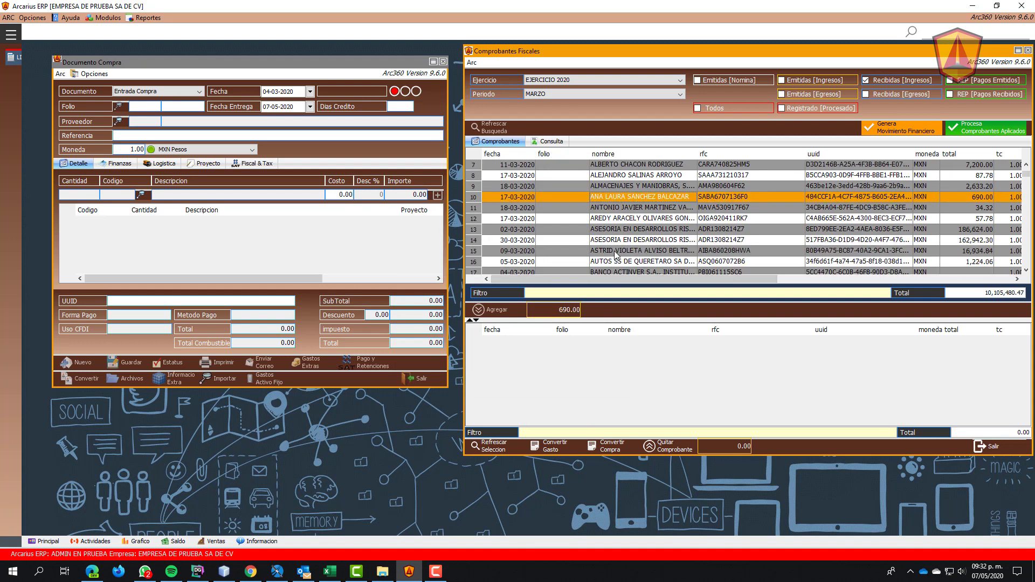
left_click(618, 251)
double_click(616, 252)
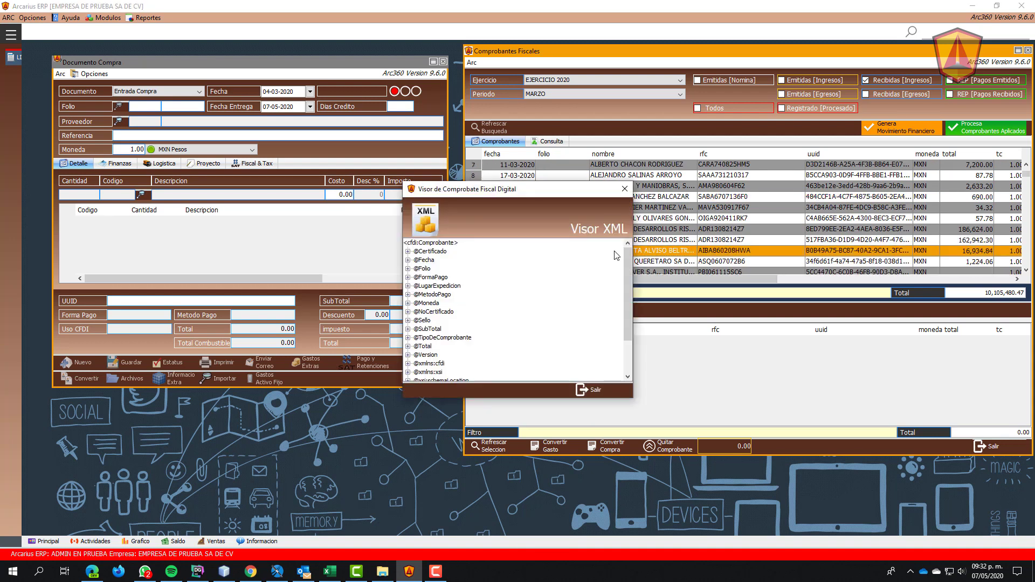
left_click_drag(503, 183, 512, 49)
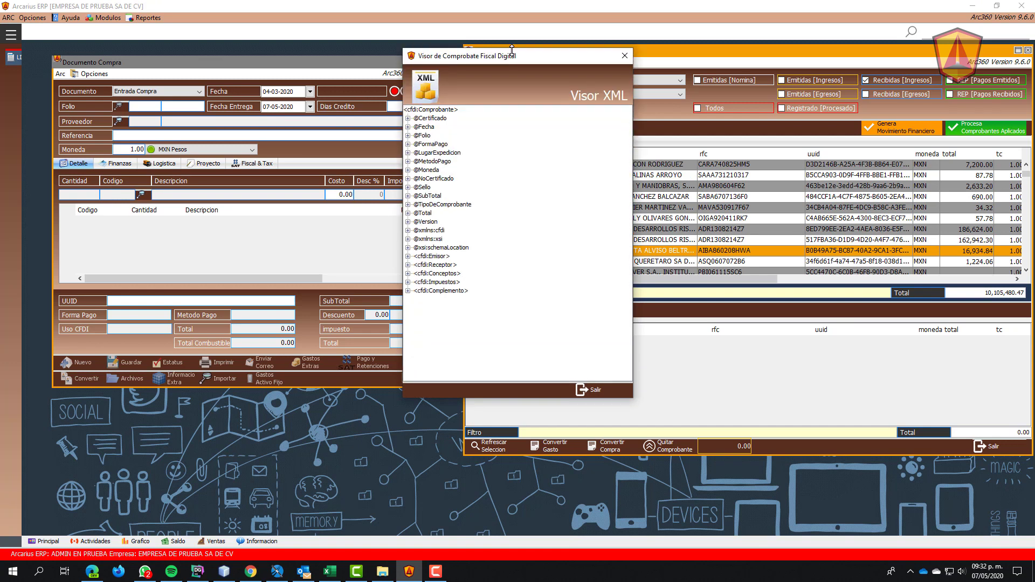
double_click(440, 274)
double_click(459, 282)
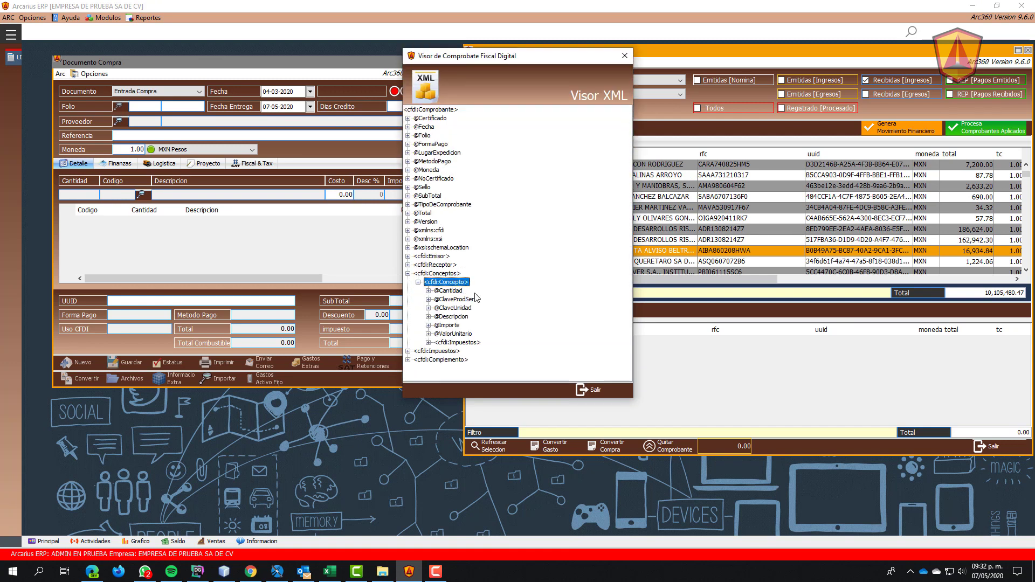
double_click(460, 317)
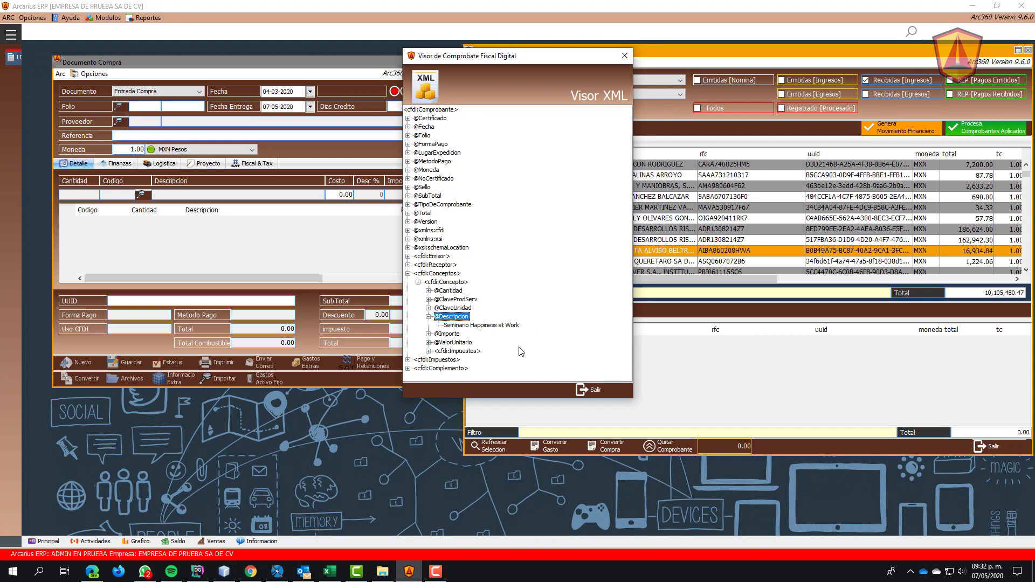
left_click(593, 390)
Step: Inspect the concept's NoIdentificacion in the XML of the 18-03-2020 DISTRIBUIDORA DE MATERIALES voucher for 2,200.98, and close the viewer
scroll(641, 254, "down", 4)
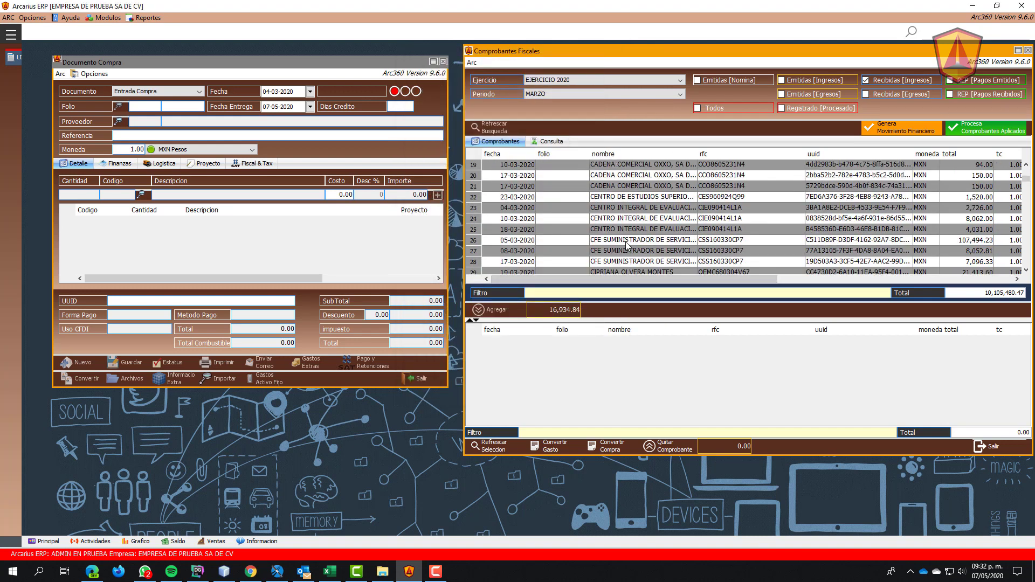
scroll(627, 245, "down", 5)
left_click(639, 218)
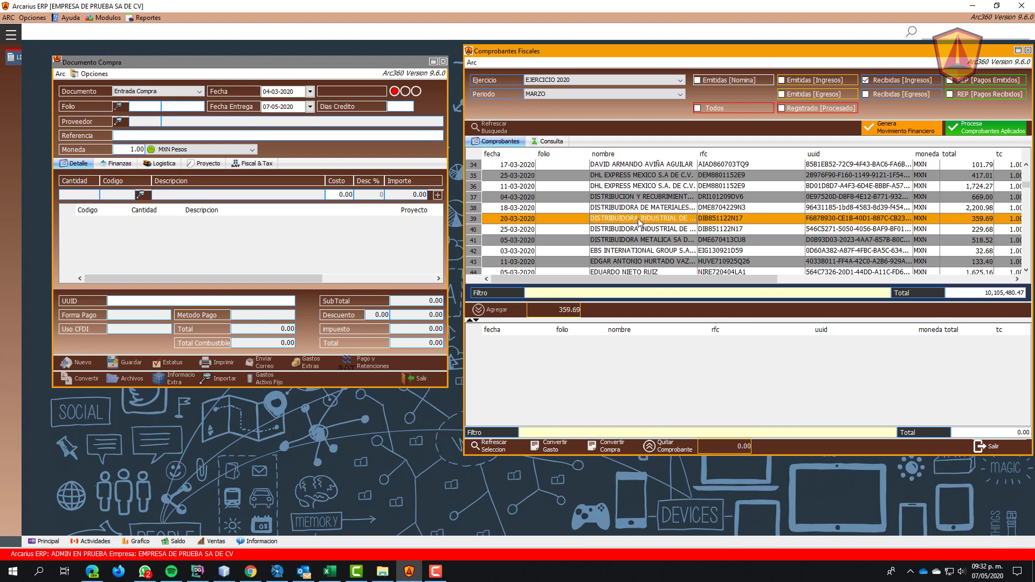
left_click(637, 210)
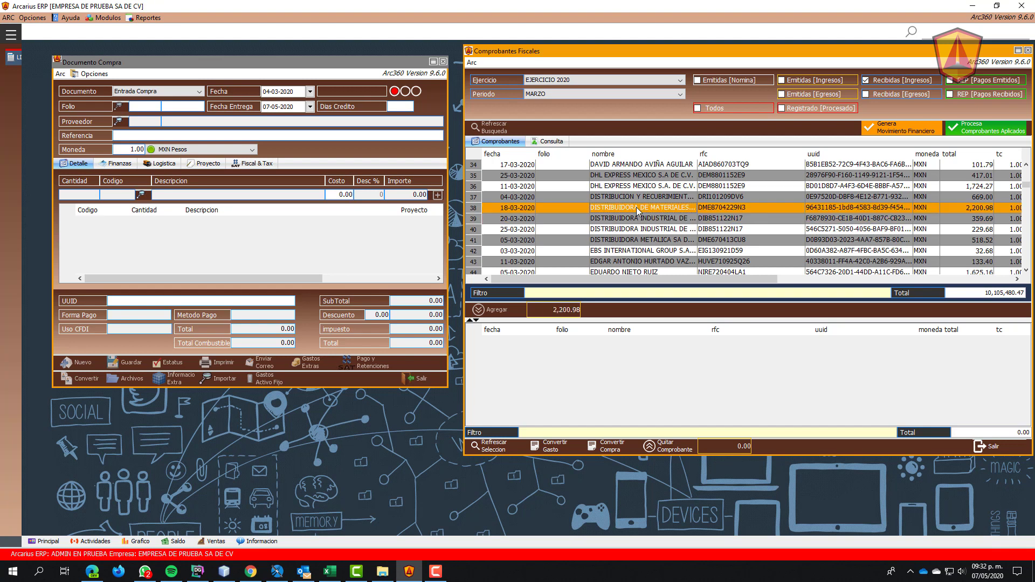
double_click(638, 210)
scroll(460, 340, "down", 3)
double_click(440, 360)
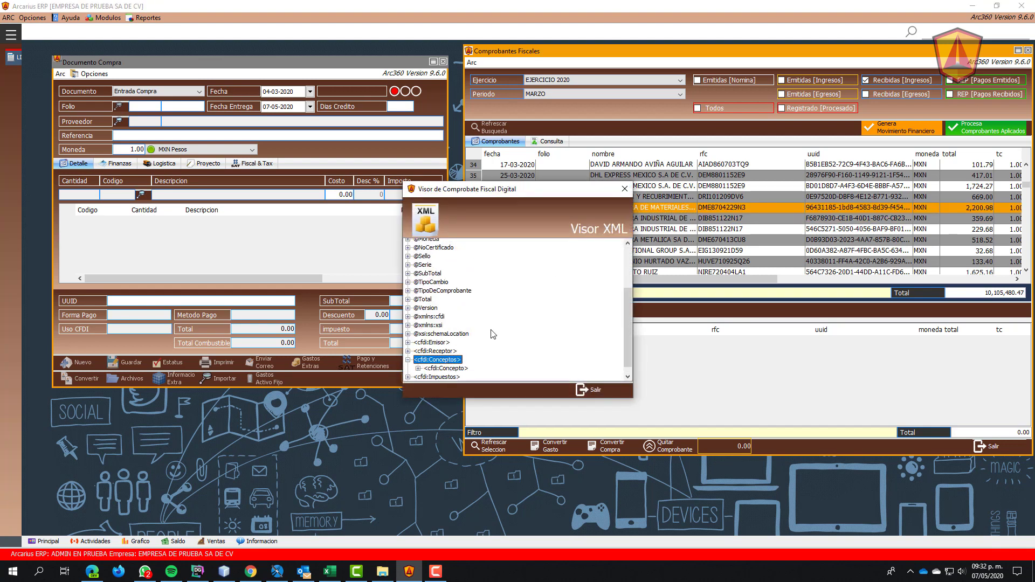
double_click(457, 361)
scroll(512, 326, "down", 3)
left_click(452, 335)
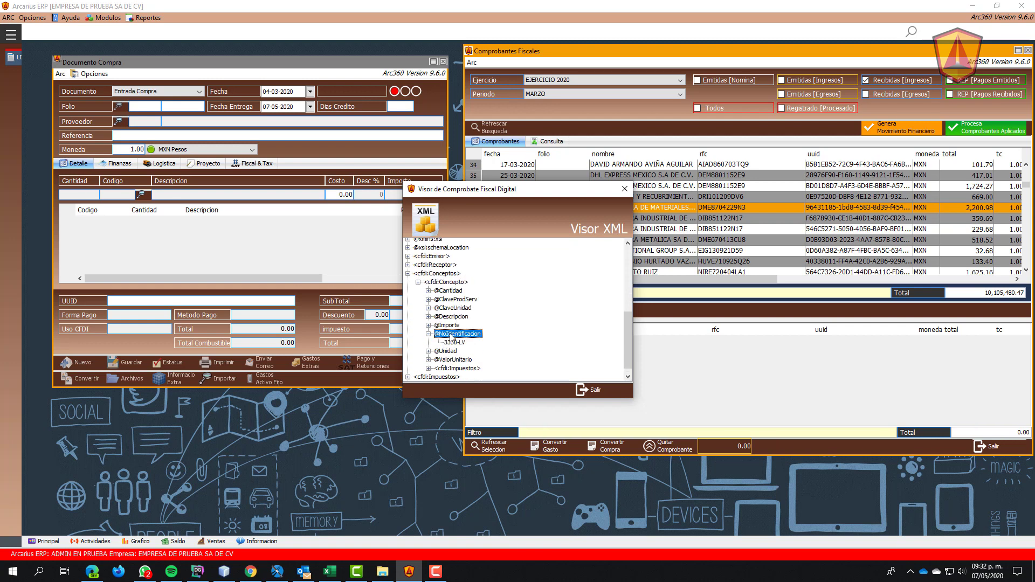
left_click(593, 389)
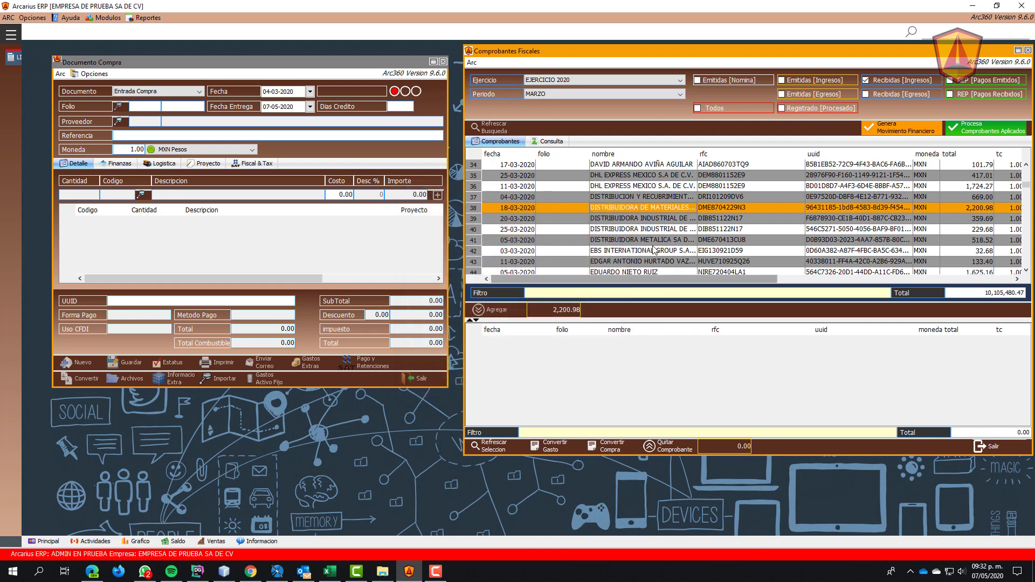
Step: Inspect the Conceptos node in the XML of the 06-03-2020 EXEL AIR voucher for 3,581.52, and close the viewer
scroll(654, 249, "down", 6)
left_click(647, 243)
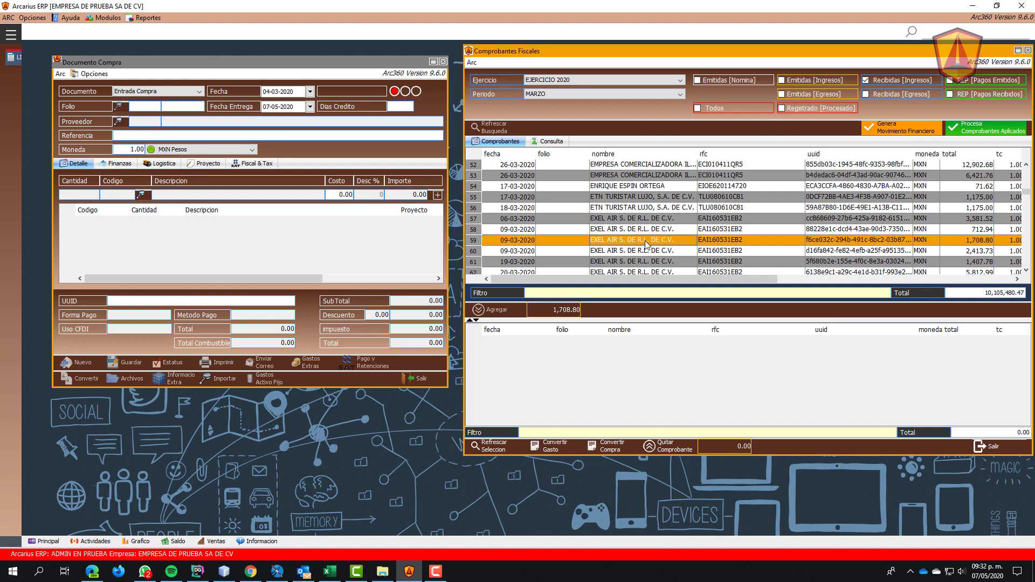
double_click(639, 220)
double_click(437, 360)
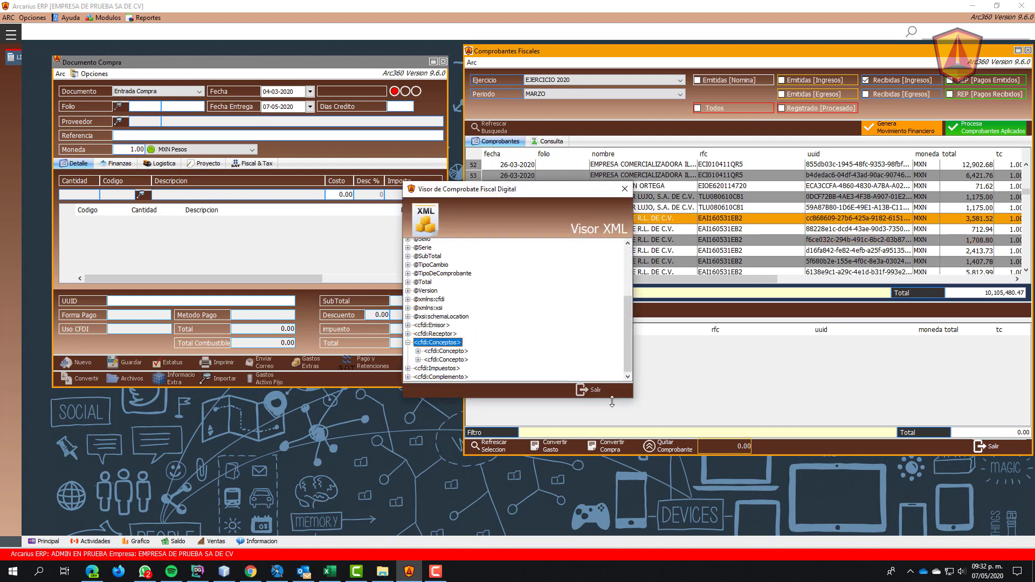
left_click(592, 390)
Step: Transfer the 06-03-2020 EXEL AIR voucher for 3,581.52 into Documento Compra and create a new document from its XML without a delivery branch
left_click_drag(231, 245, 129, 299)
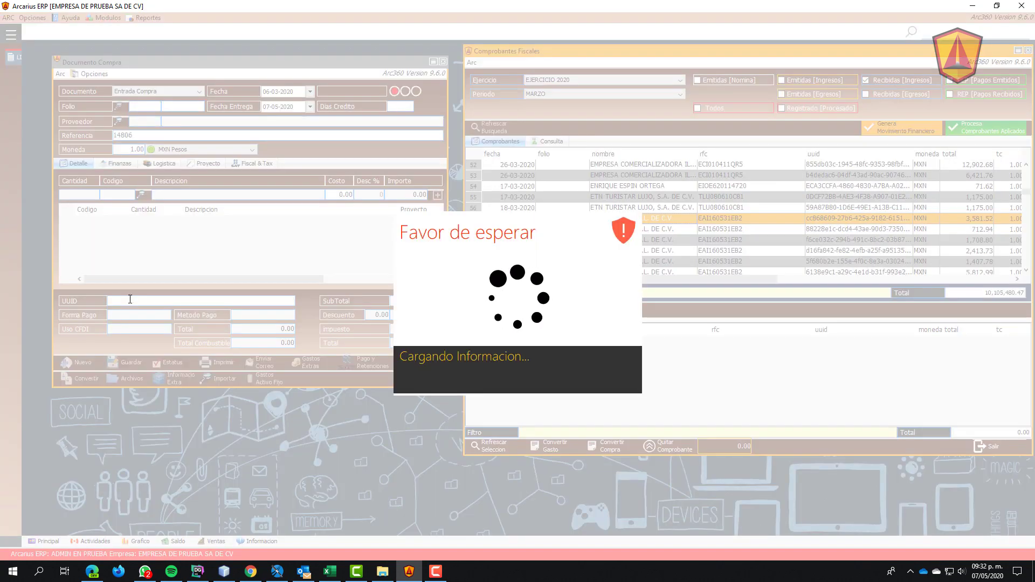
left_click(441, 392)
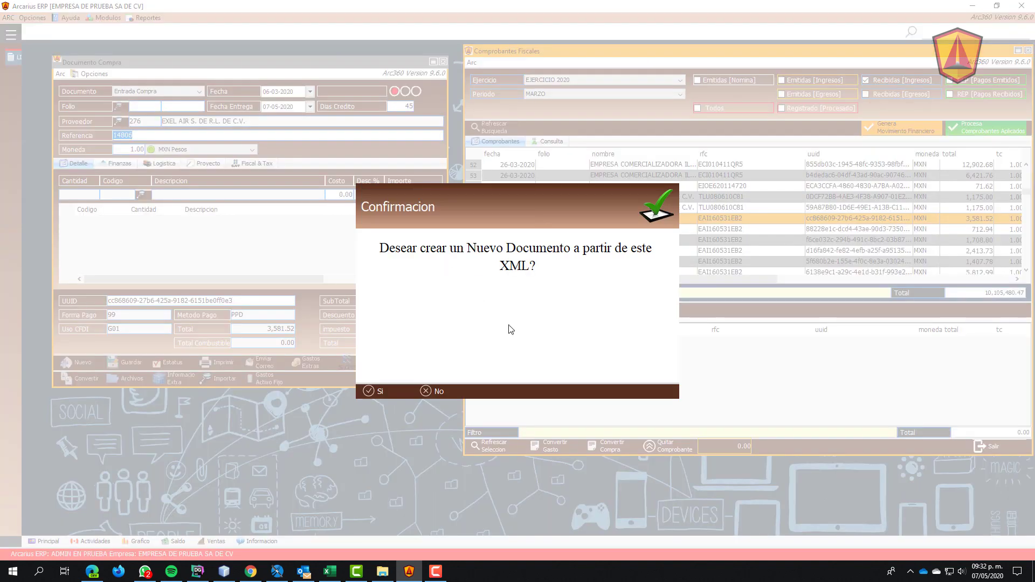
left_click(379, 392)
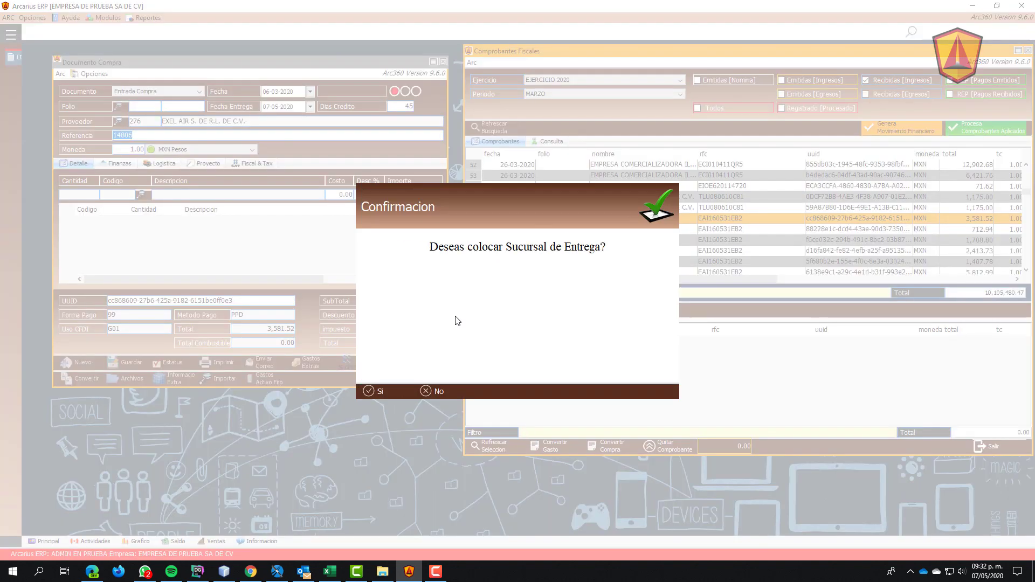
left_click(448, 389)
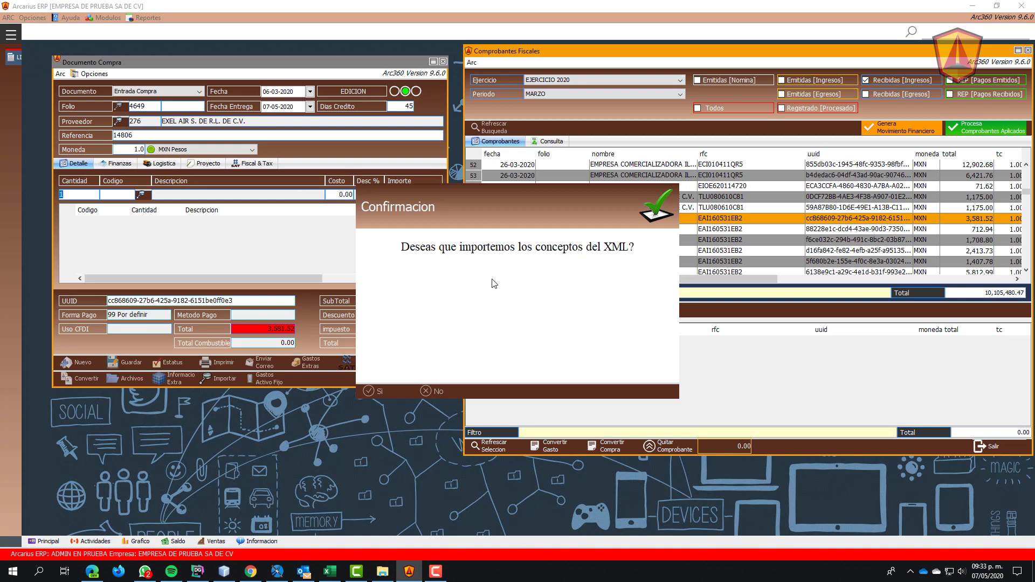
Step: Import the XML's concepts into the purchase document by mass import with the generic product
left_click(376, 391)
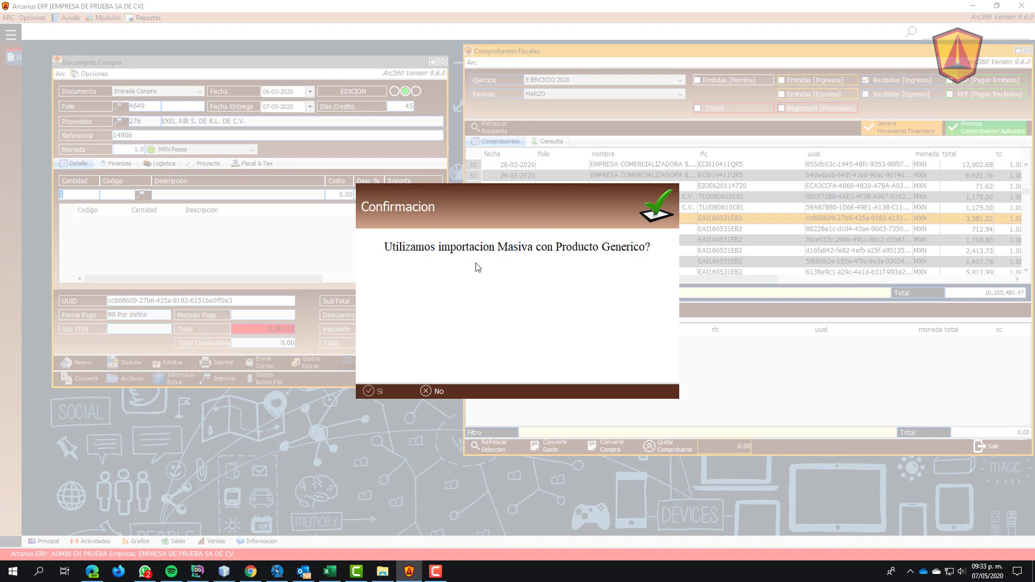
left_click(388, 393)
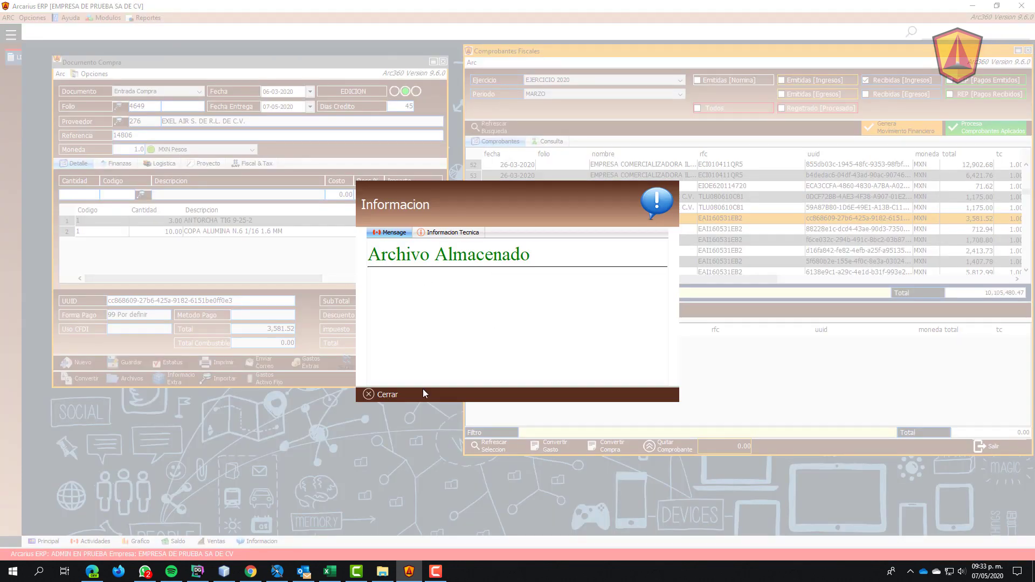
left_click(379, 394)
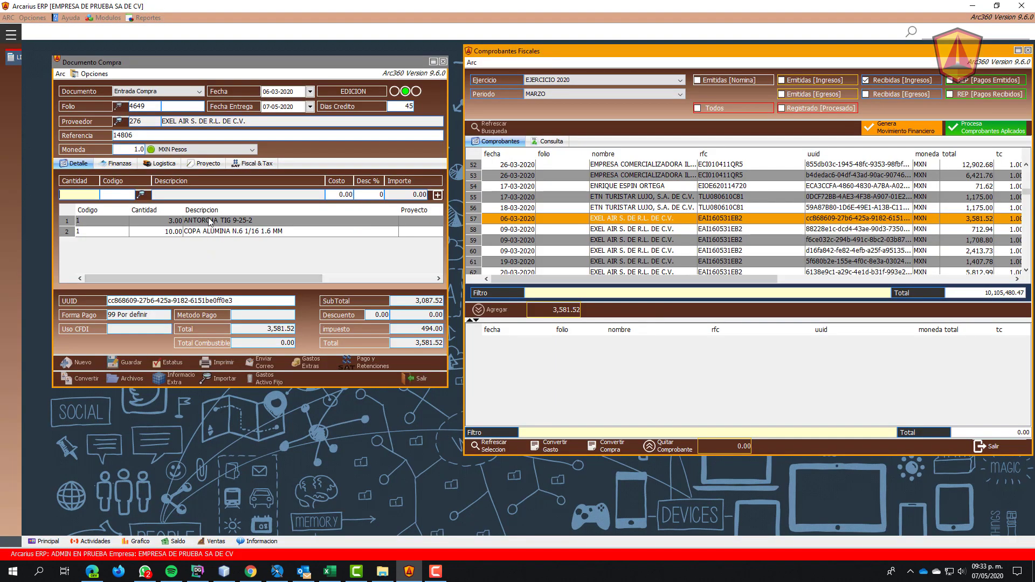
Step: Check the imported lines' quantities, costs and amounts, and set the purchase document's status to SOLICITADO
left_click(175, 226)
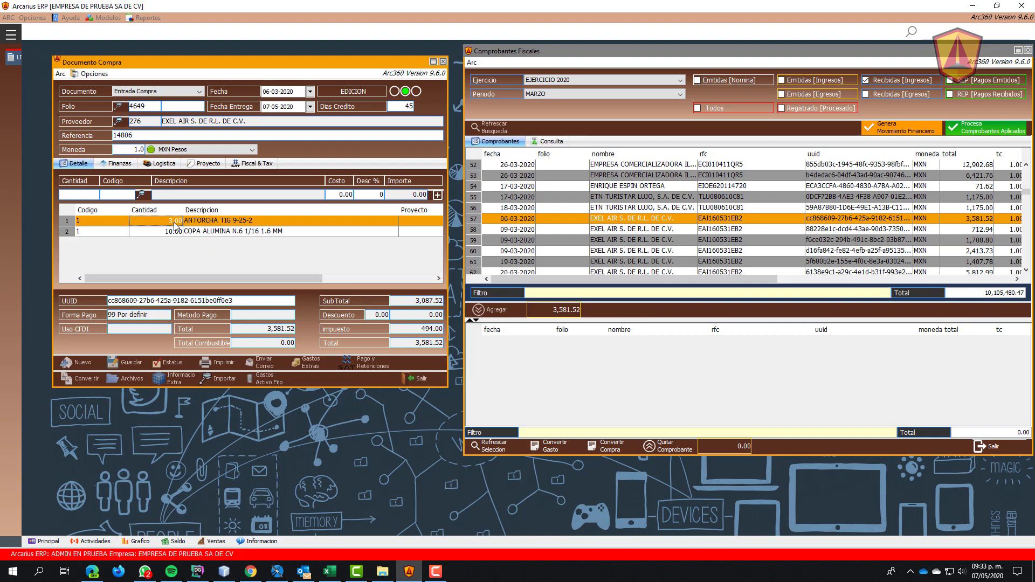
left_click(219, 232)
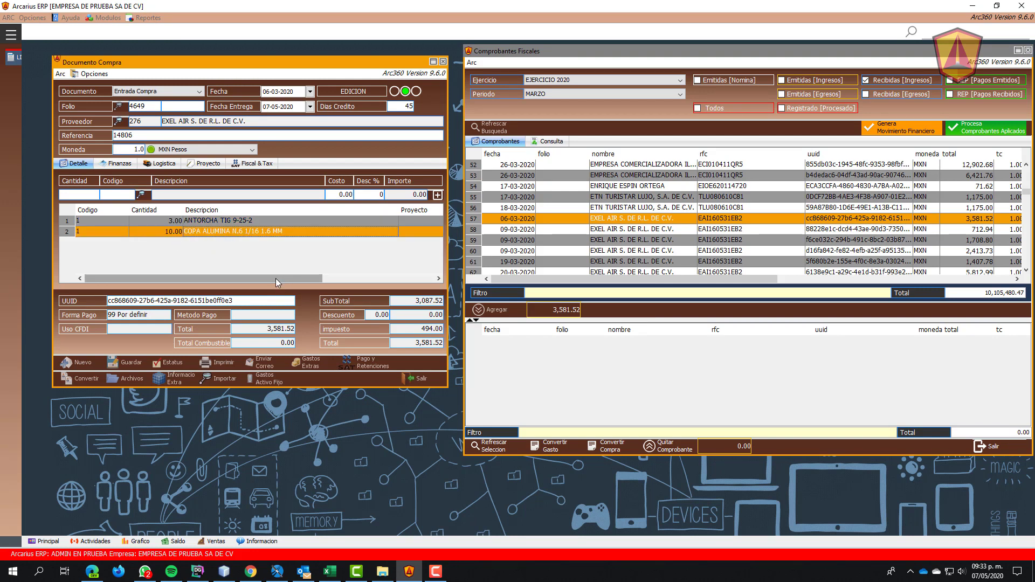
left_click_drag(276, 279, 397, 274)
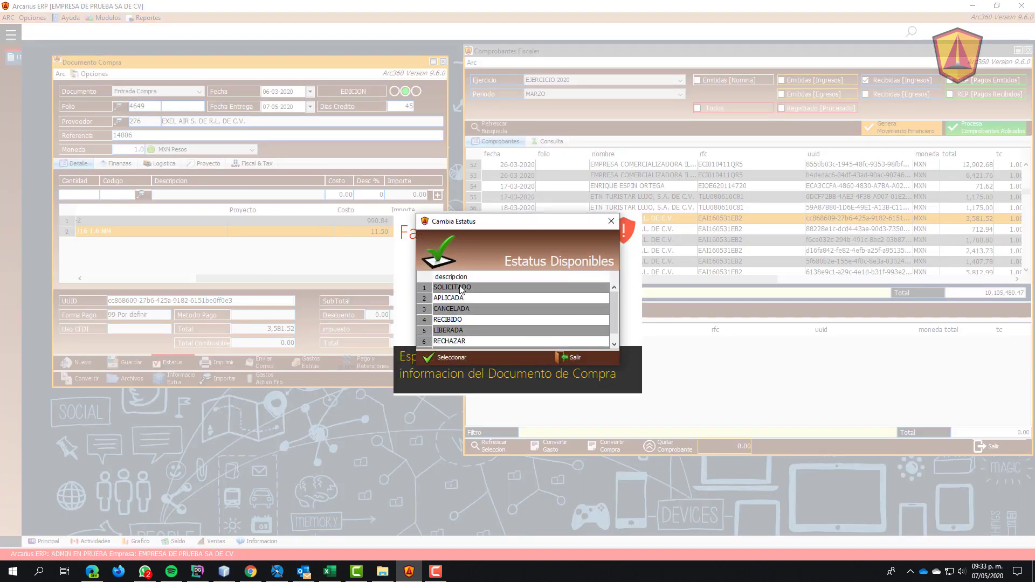
left_click(462, 290)
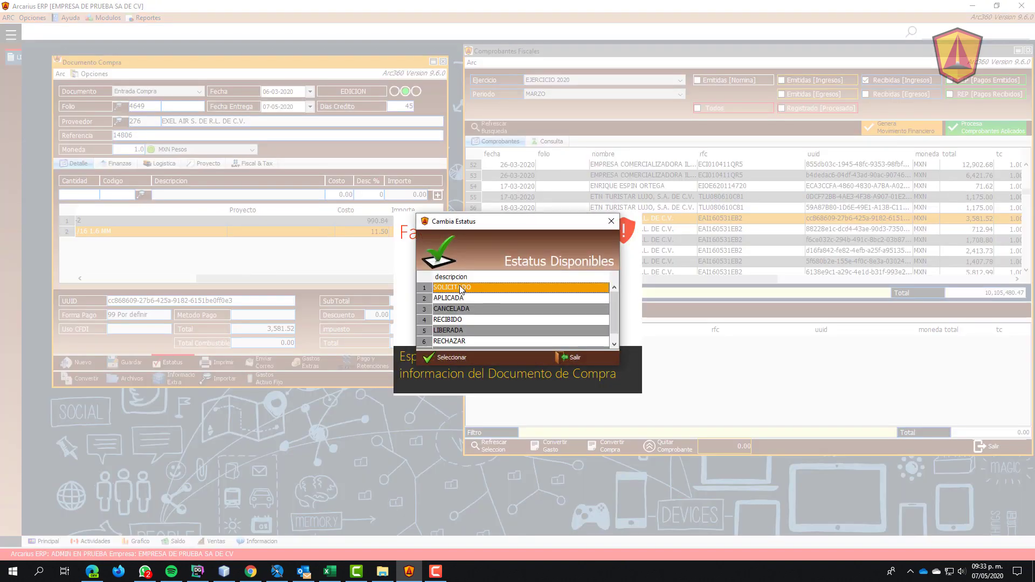
double_click(461, 290)
key("Return")
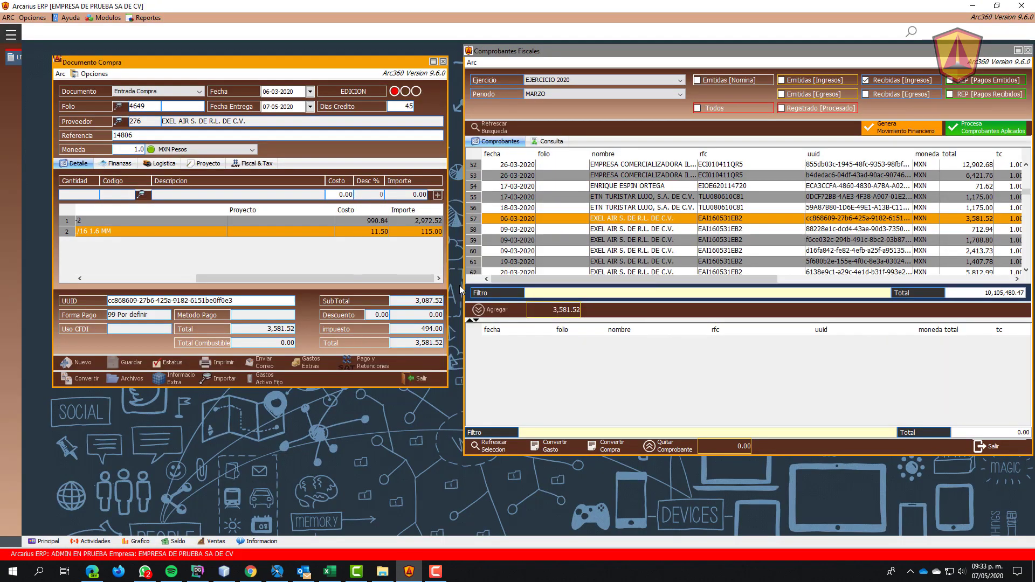
Step: Change the EXEL AIR purchase document's status to RECIBIDO
left_click(169, 363)
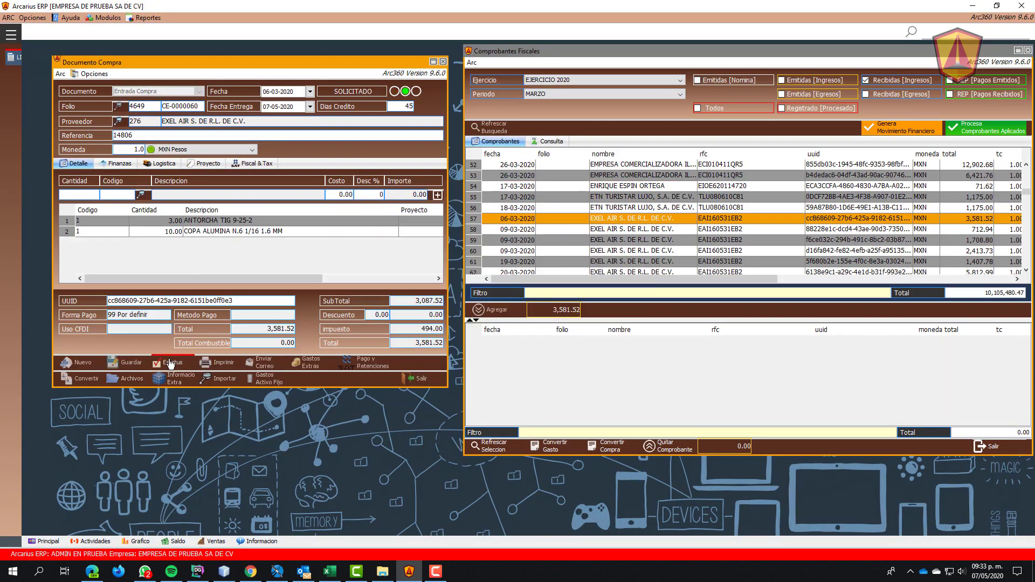
key("Down")
key("Down")
key("Down")
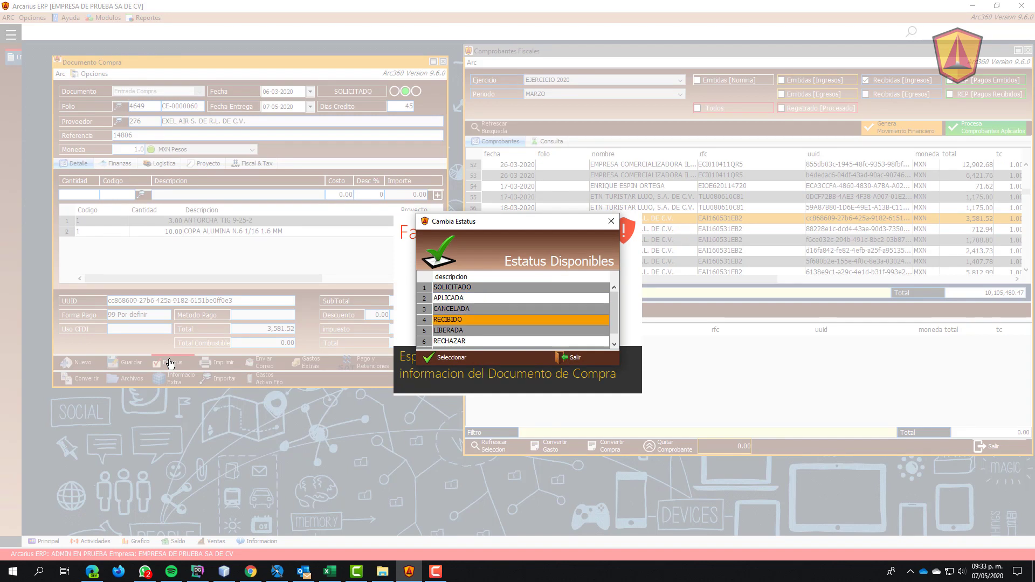
key("Return")
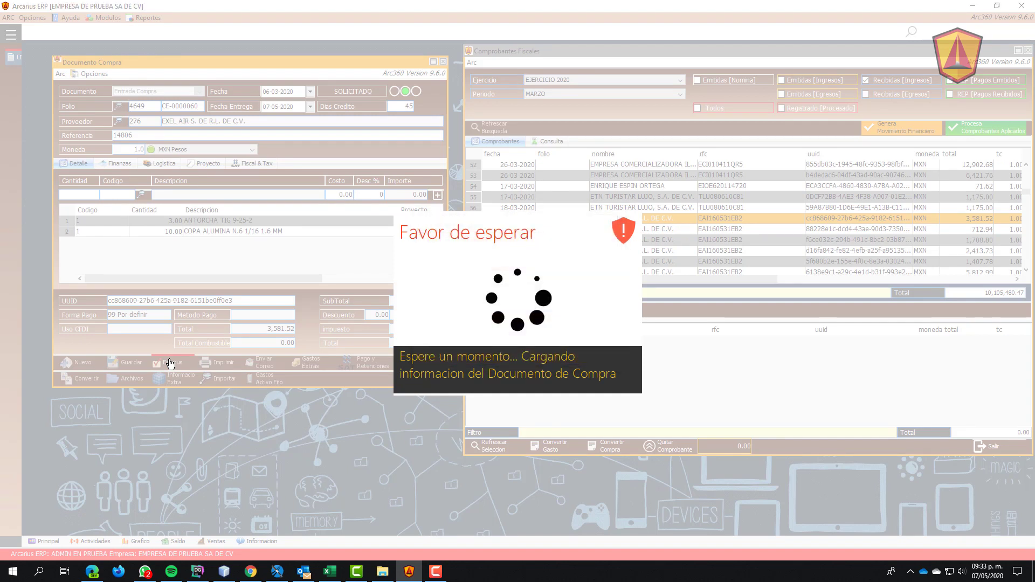
key("Return")
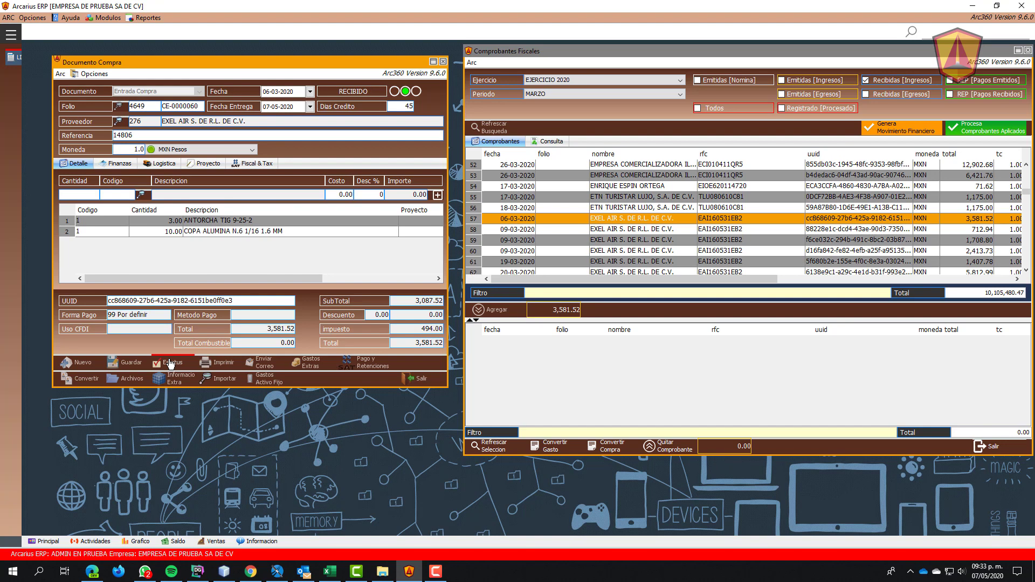
Step: Change the EXEL AIR purchase document's status to APLICADA
left_click(171, 363)
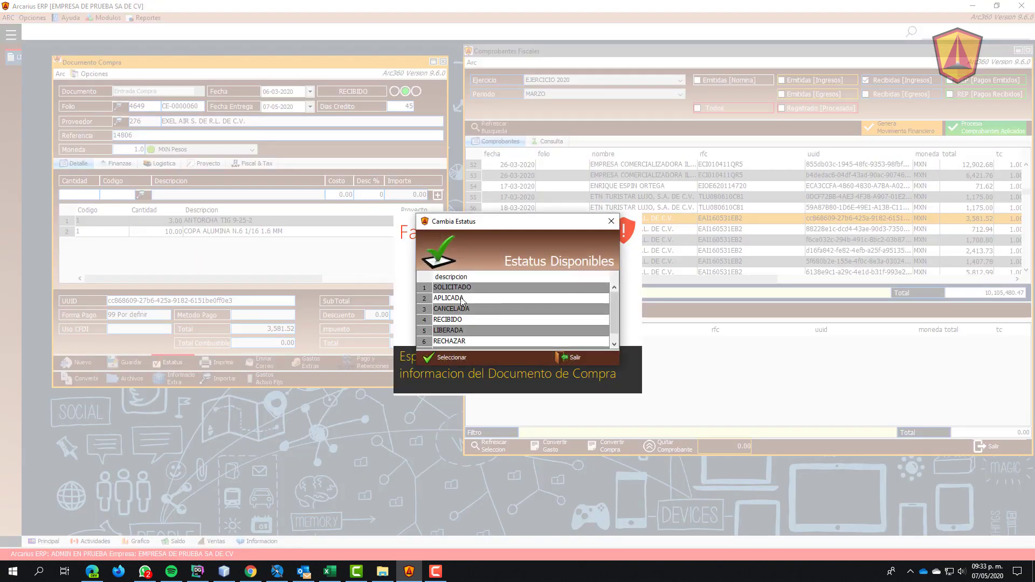
left_click(458, 299)
left_click(451, 358)
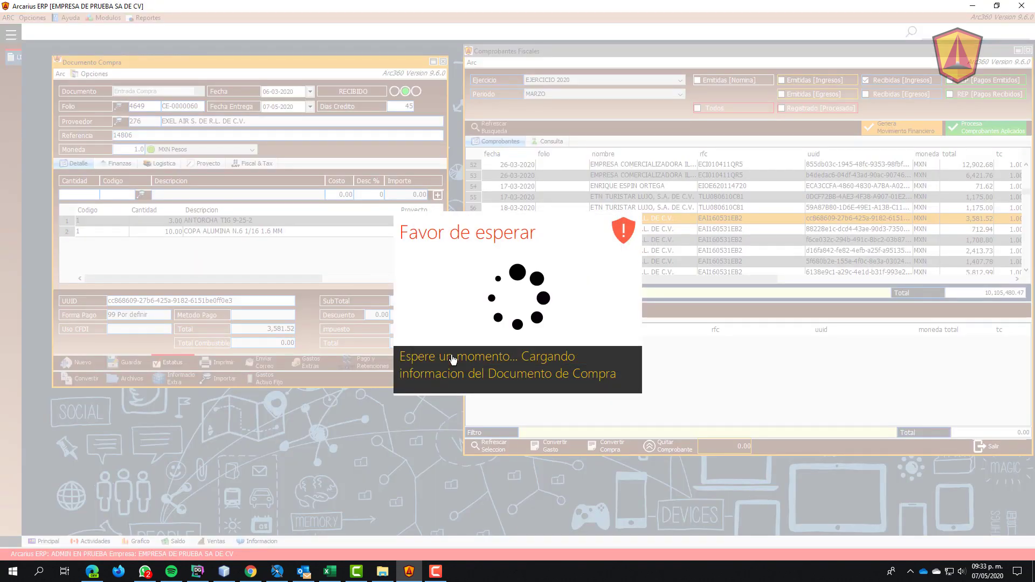
key("Return")
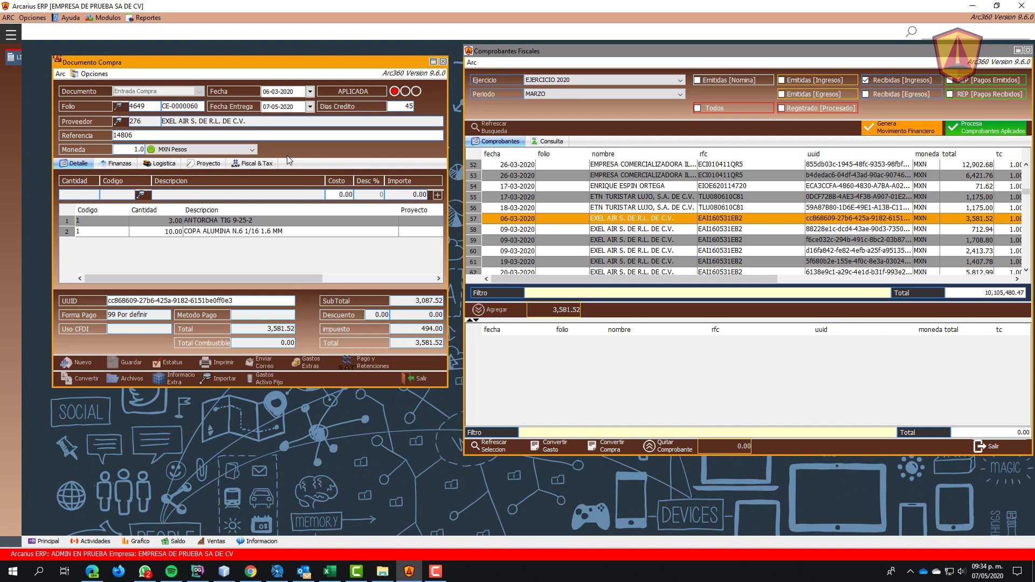
Step: Open the accounting policy linked in the purchase document's finance data and enlarge its window to examine the account movements
left_click(126, 164)
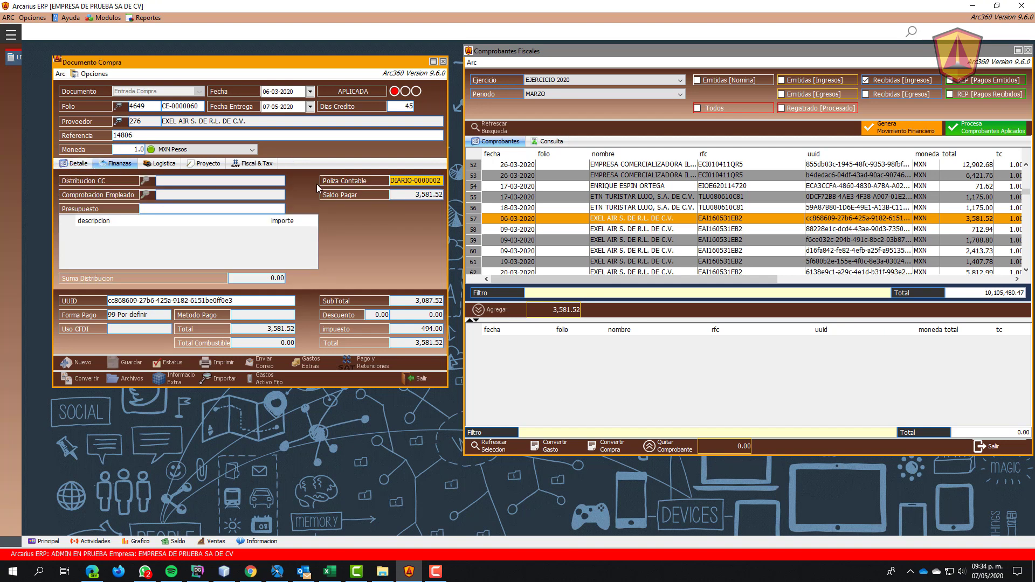
double_click(419, 182)
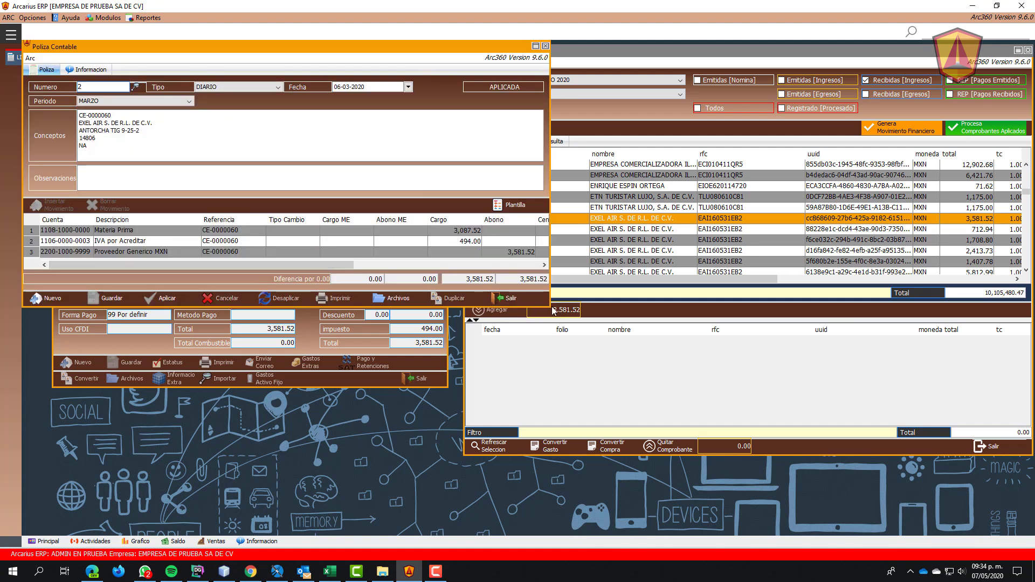
left_click_drag(549, 305, 669, 361)
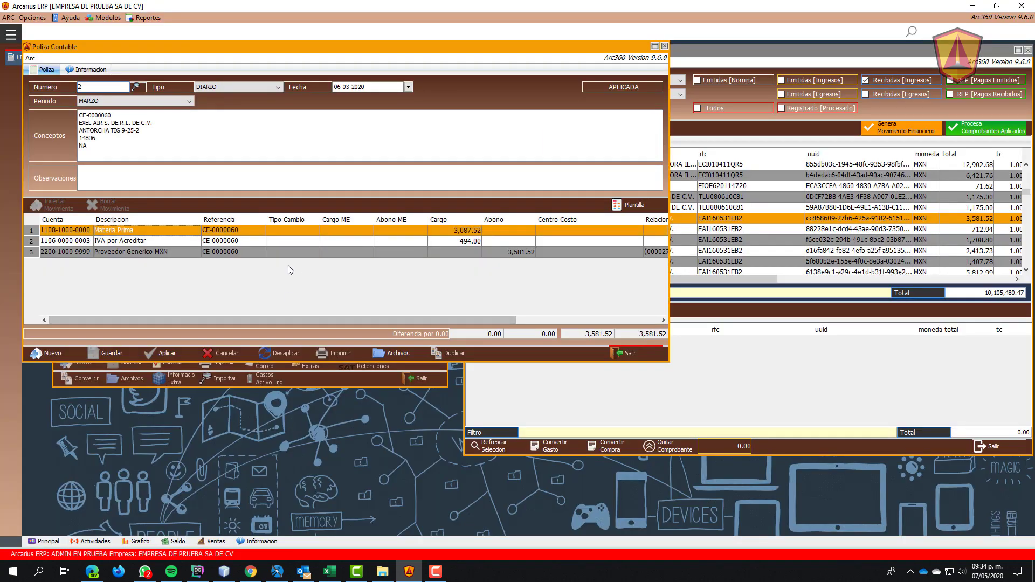
Step: Review the policy's account movements and the supplier relation with its column widened, and return to the purchase document's line details
key("Down")
left_click(164, 253)
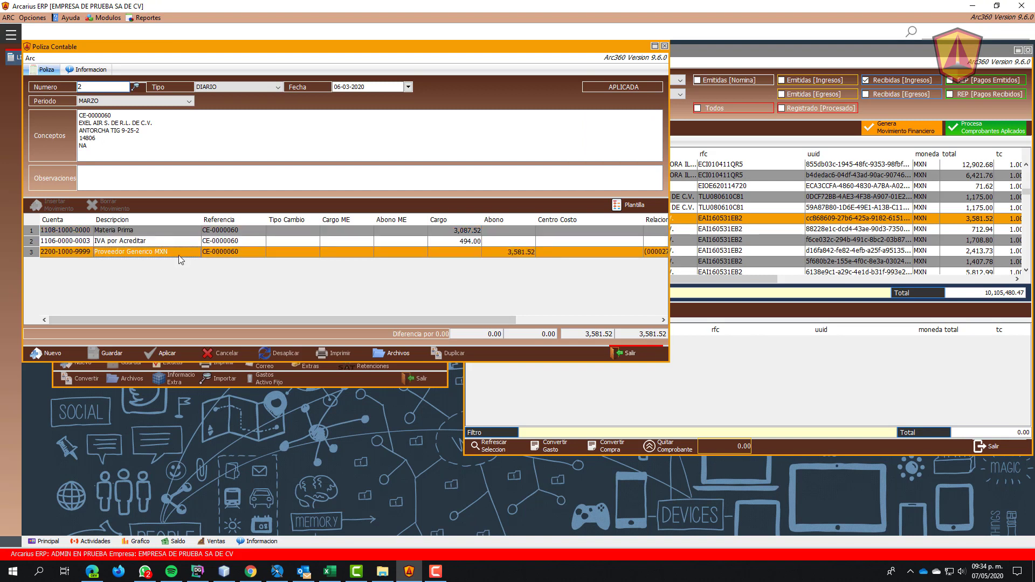
left_click_drag(389, 320, 583, 323)
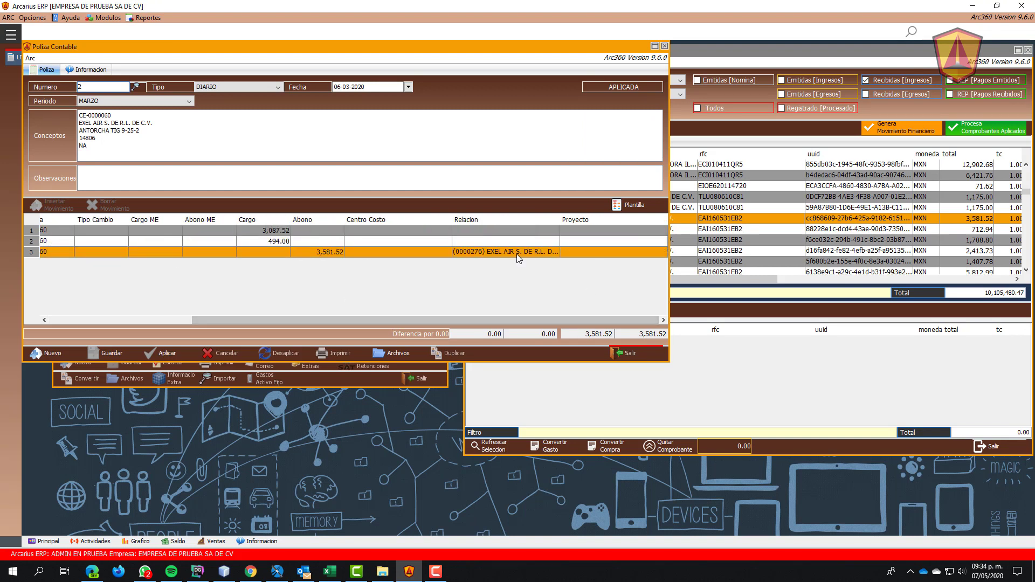
left_click_drag(560, 220, 596, 216)
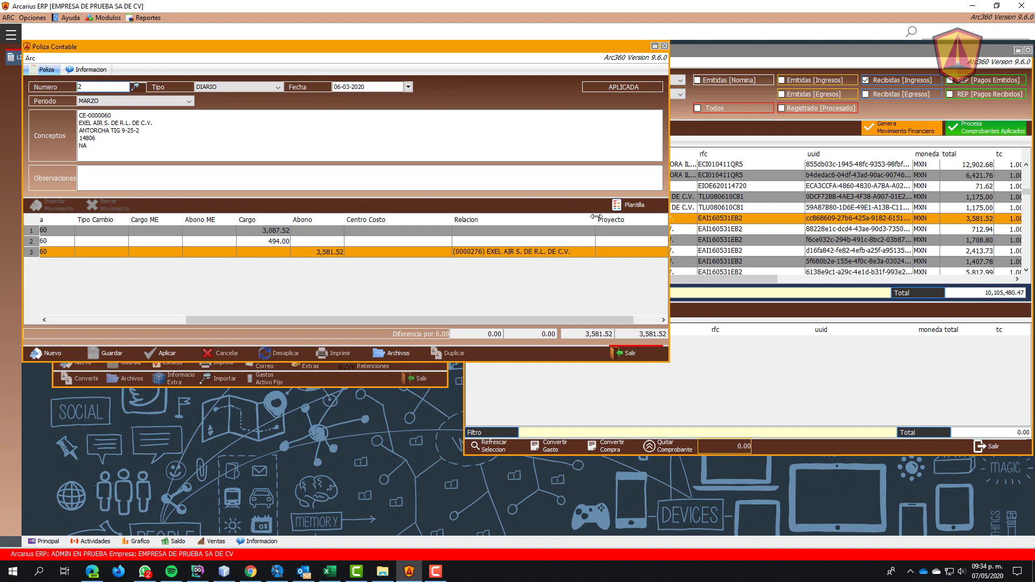
left_click(628, 353)
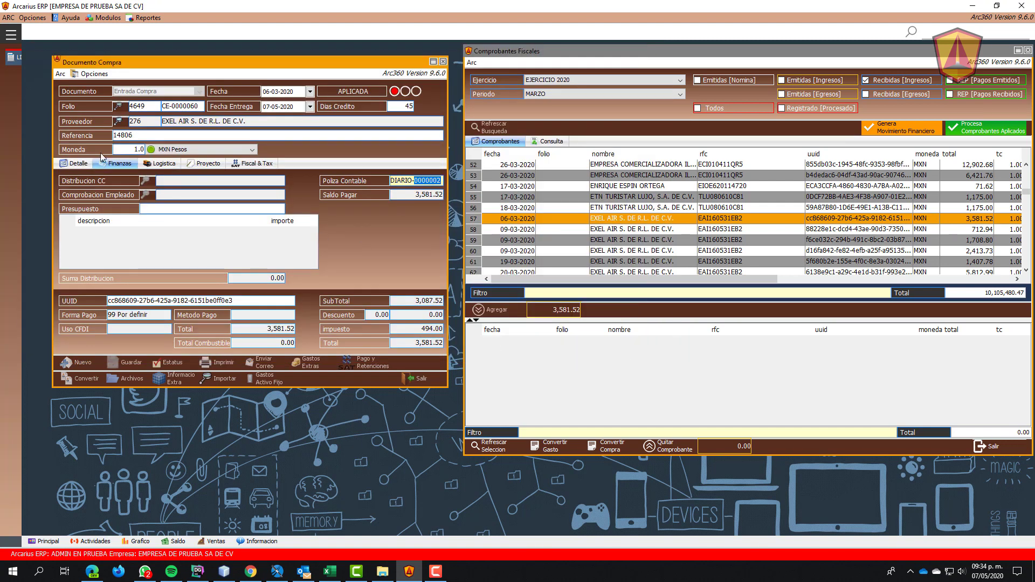
left_click(80, 164)
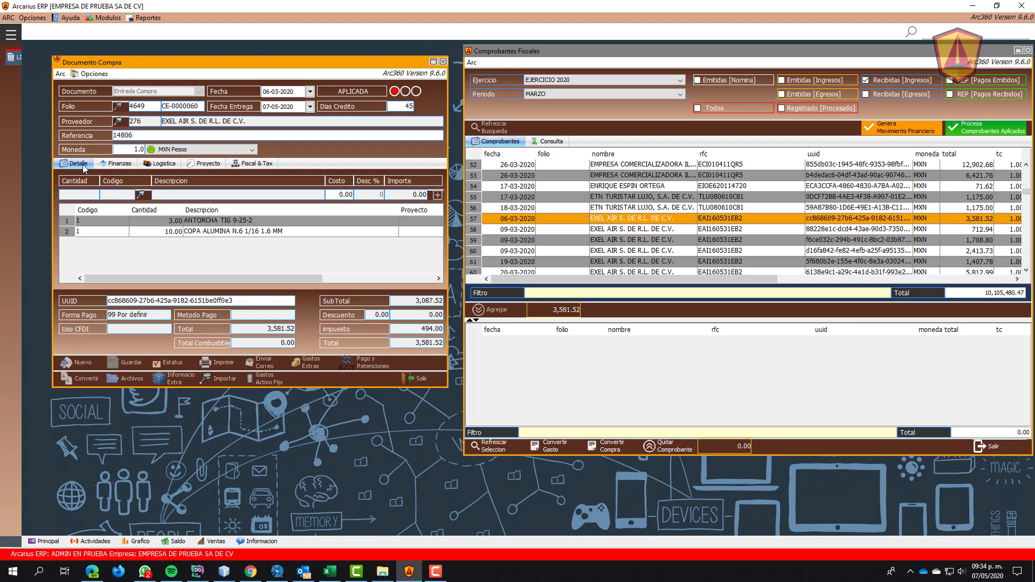
Step: Inspect the XML of the received voucher dated 10-03-2020 for 25,088.00
scroll(659, 250, "down", 4)
double_click(652, 229)
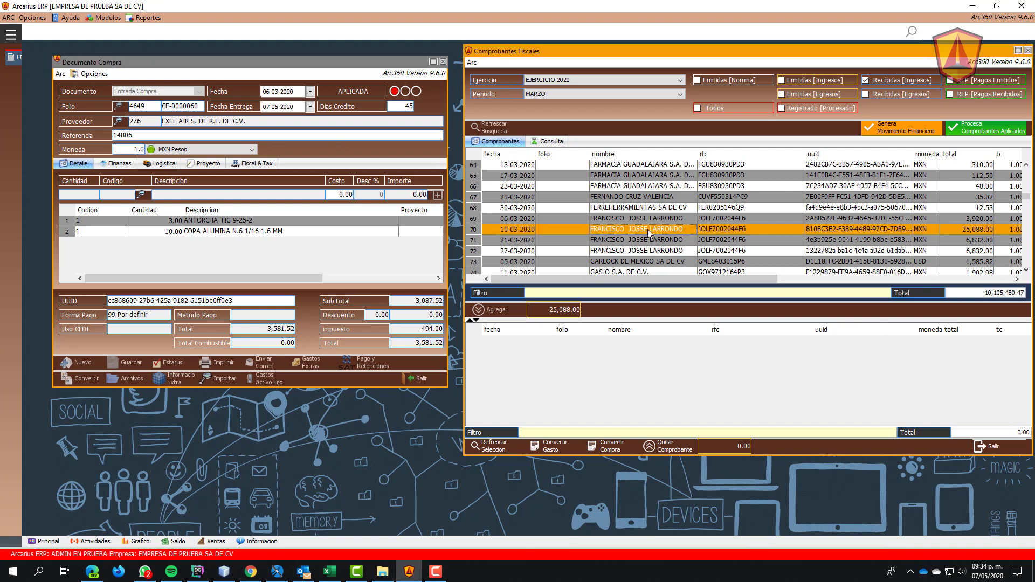
double_click(444, 343)
double_click(457, 332)
left_click(591, 389)
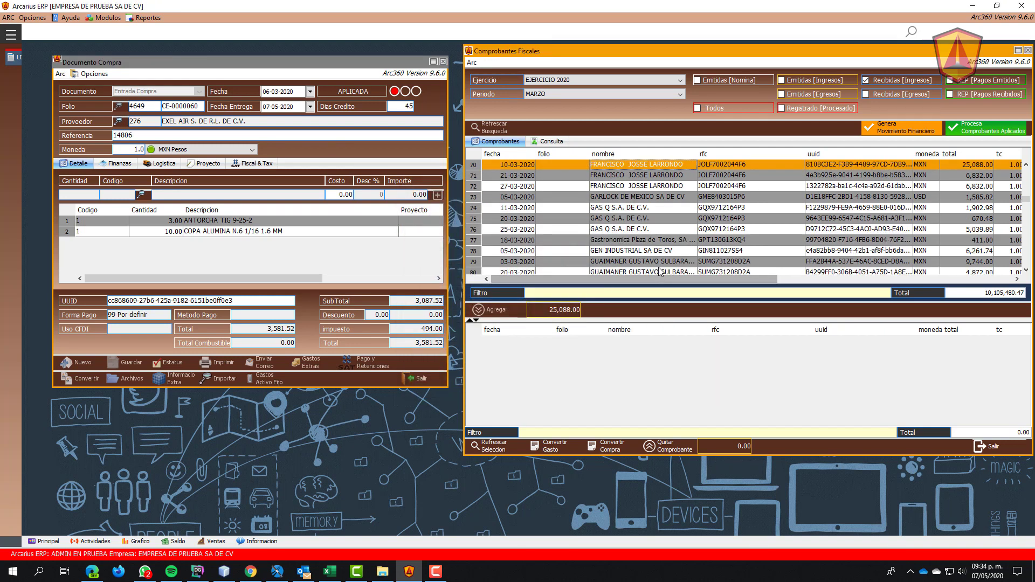
Step: Inspect the Conceptos node in the XML of the 20-03-2020 voucher for 4,872.00 and the 03-03-2020 voucher for 9,744.00
scroll(664, 261, "down", 2)
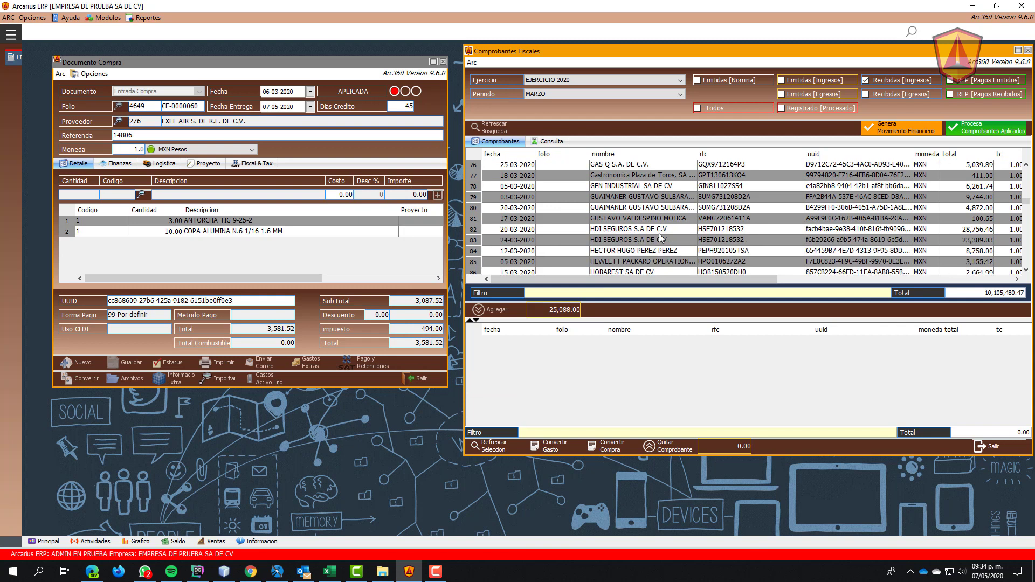
left_click(647, 209)
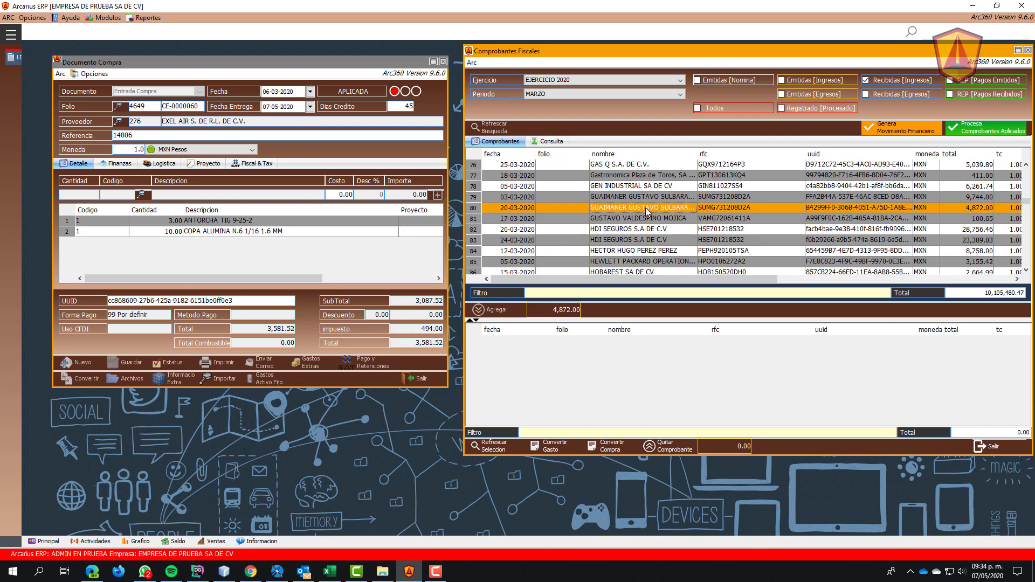
double_click(647, 209)
scroll(518, 307, "down", 3)
double_click(438, 359)
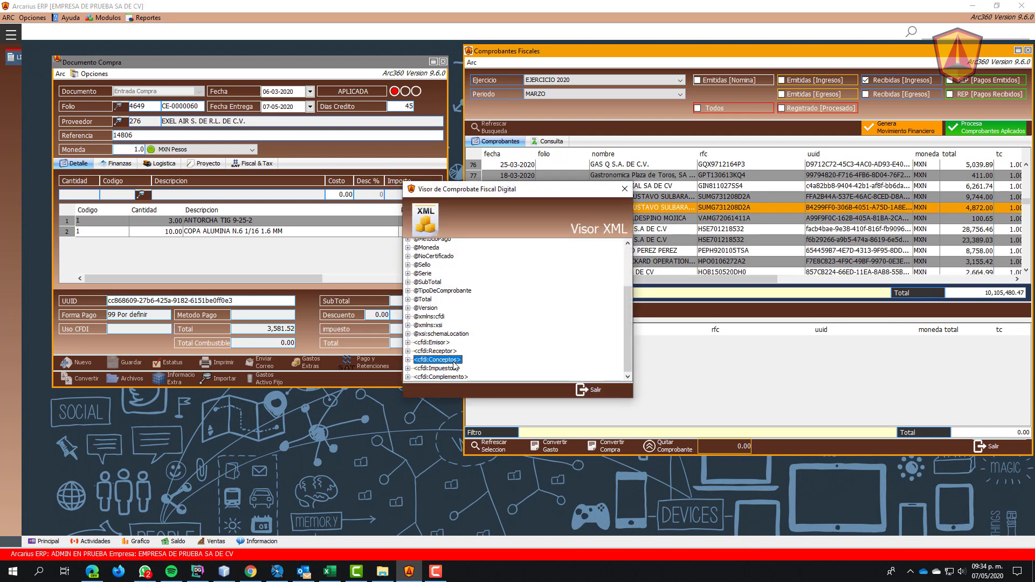
left_click(596, 391)
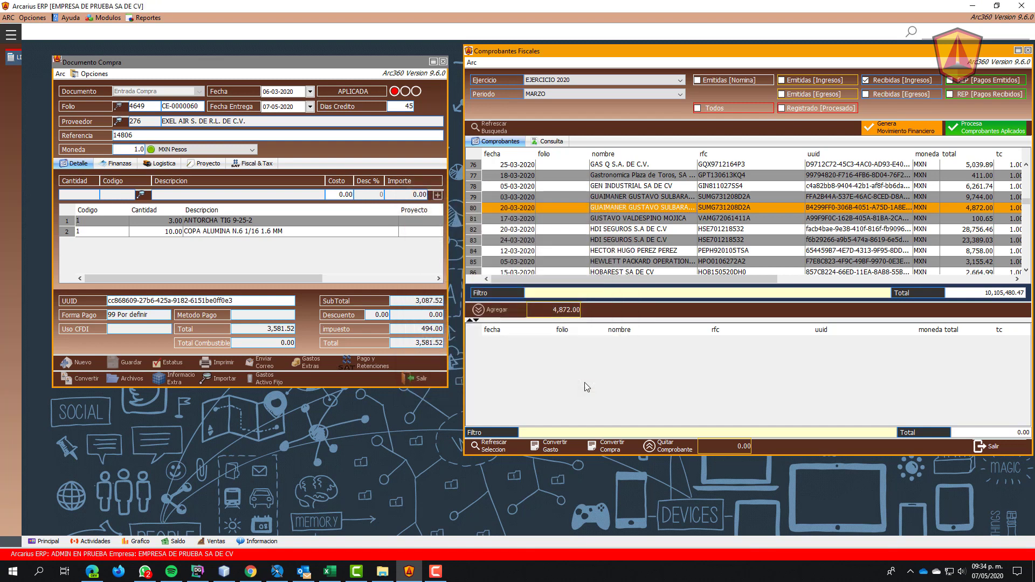
left_click(636, 200)
double_click(636, 201)
scroll(518, 308, "down", 3)
double_click(438, 359)
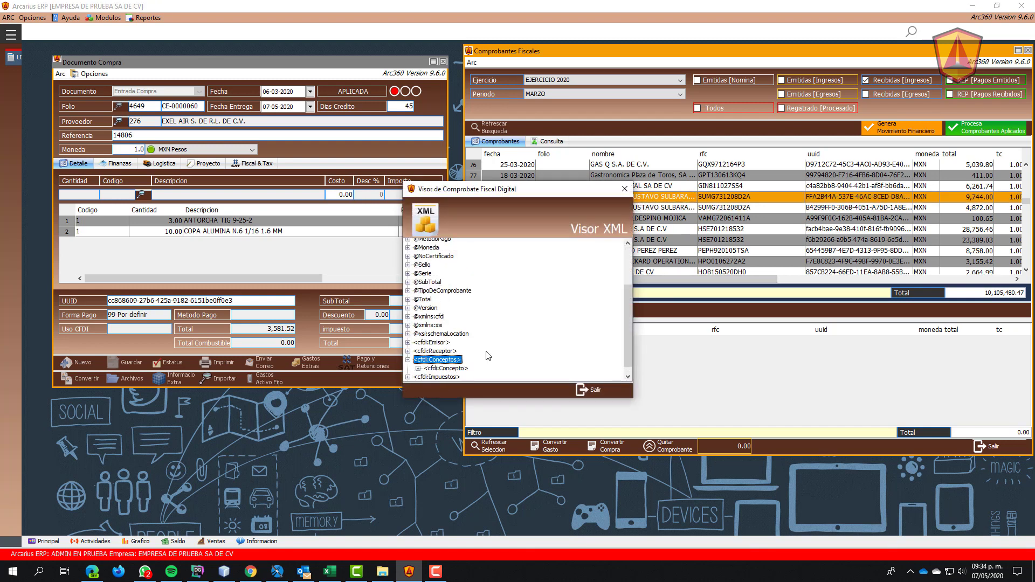
left_click(581, 392)
Step: Inspect the XML nodes of the received voucher for 178,187.60
scroll(634, 234, "down", 5)
double_click(633, 231)
scroll(486, 324, "down", 3)
left_click(452, 352)
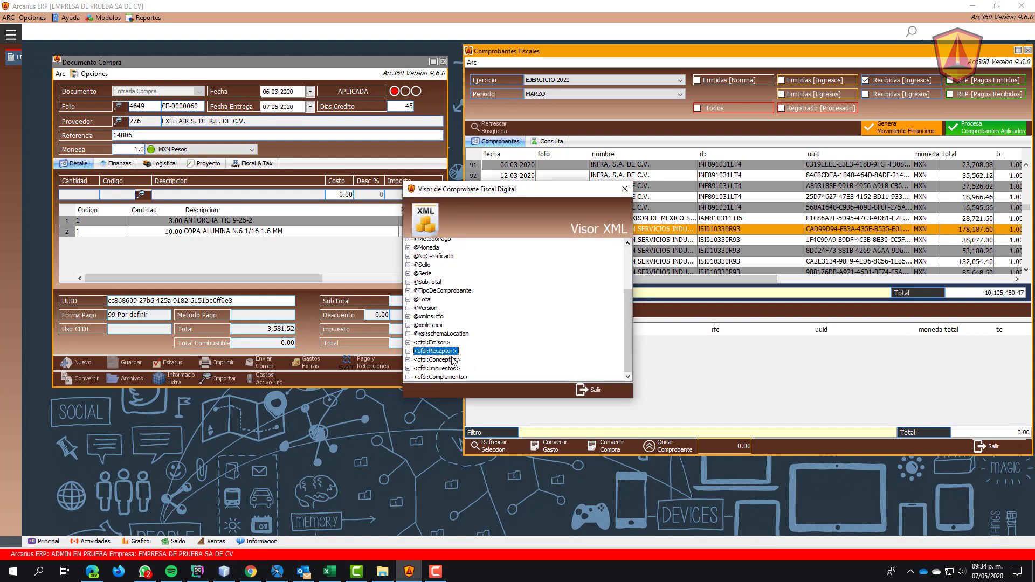
left_click(592, 390)
Step: Inspect the Conceptos nodes in the XML of the INFRA vouchers dated 06-03-2020 and 12-03-2020
left_click(645, 251)
scroll(632, 233, "up", 1)
double_click(625, 202)
scroll(459, 348, "down", 5)
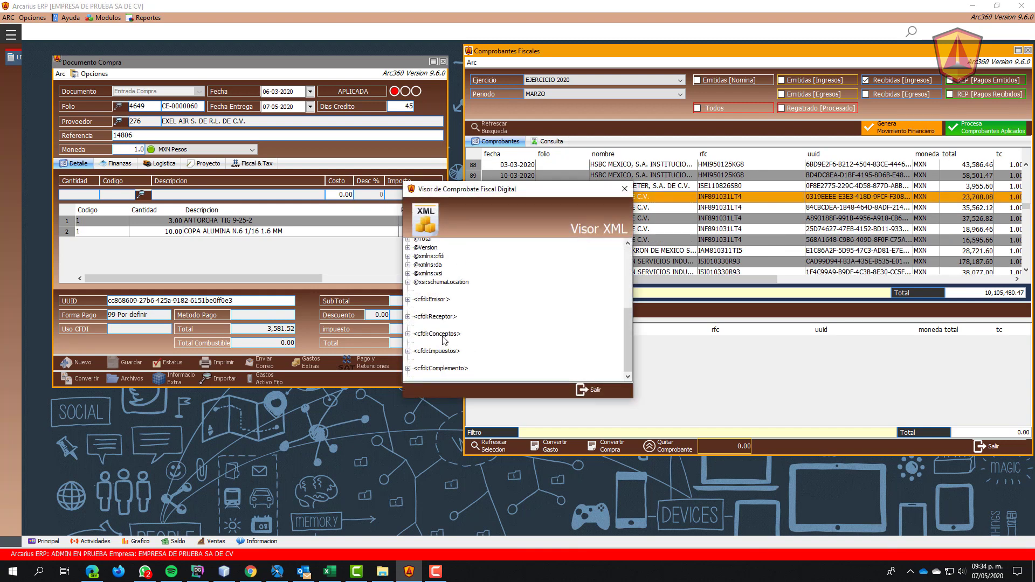
left_click(593, 389)
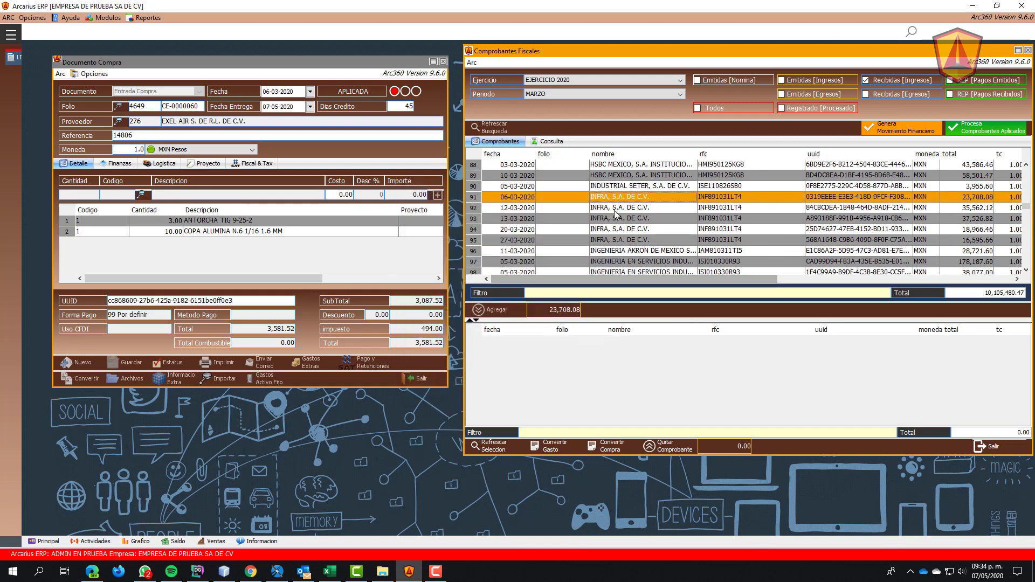
double_click(614, 211)
scroll(457, 339, "down", 3)
double_click(447, 334)
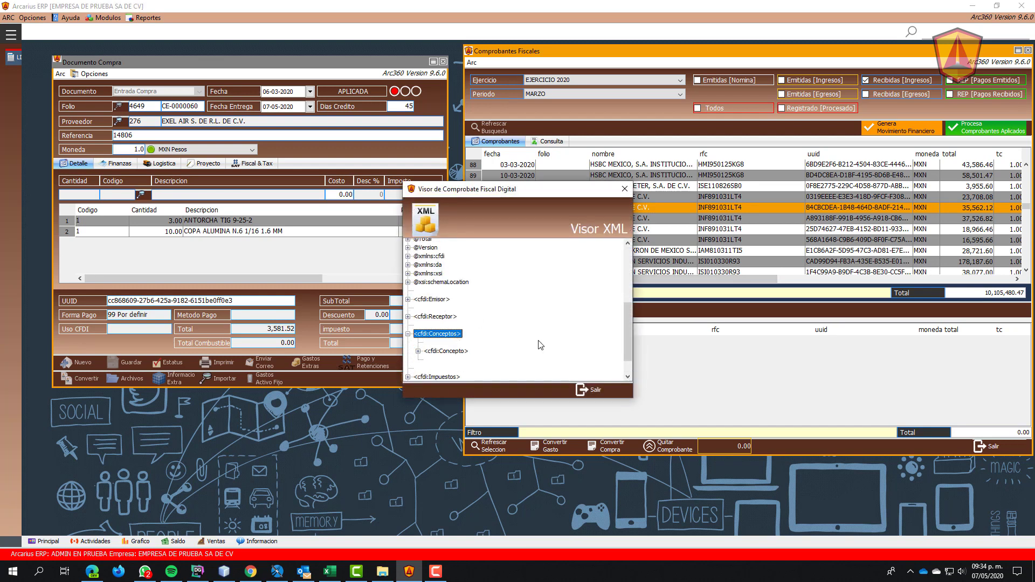
left_click(594, 389)
Step: Inspect the Conceptos nodes in the XML of the INFRA vouchers dated 13-03-2020 and 20-03-2020
double_click(541, 218)
scroll(541, 280, "down", 2)
double_click(448, 333)
left_click(593, 389)
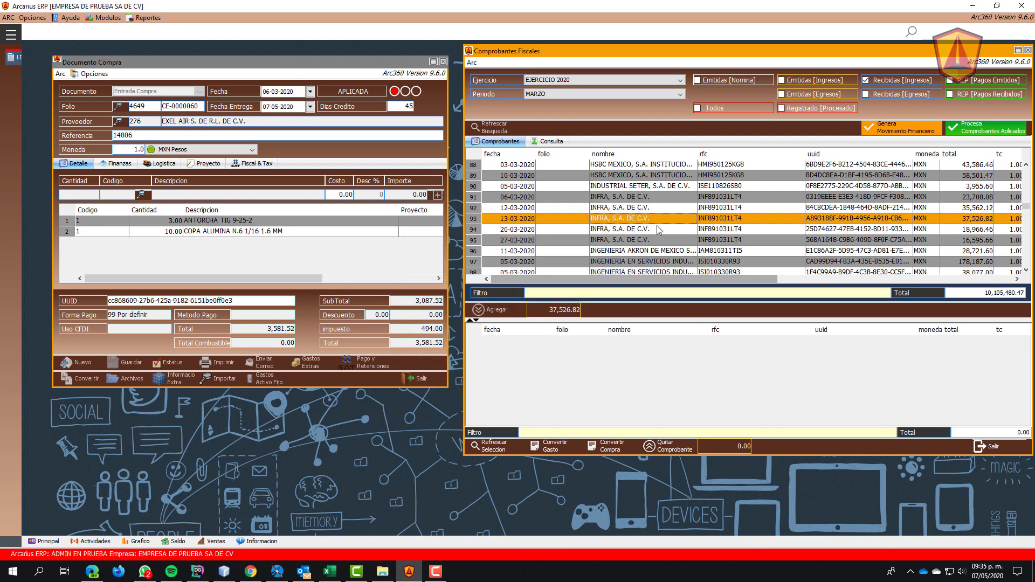
double_click(657, 229)
scroll(441, 326, "down", 3)
double_click(443, 333)
left_click(594, 390)
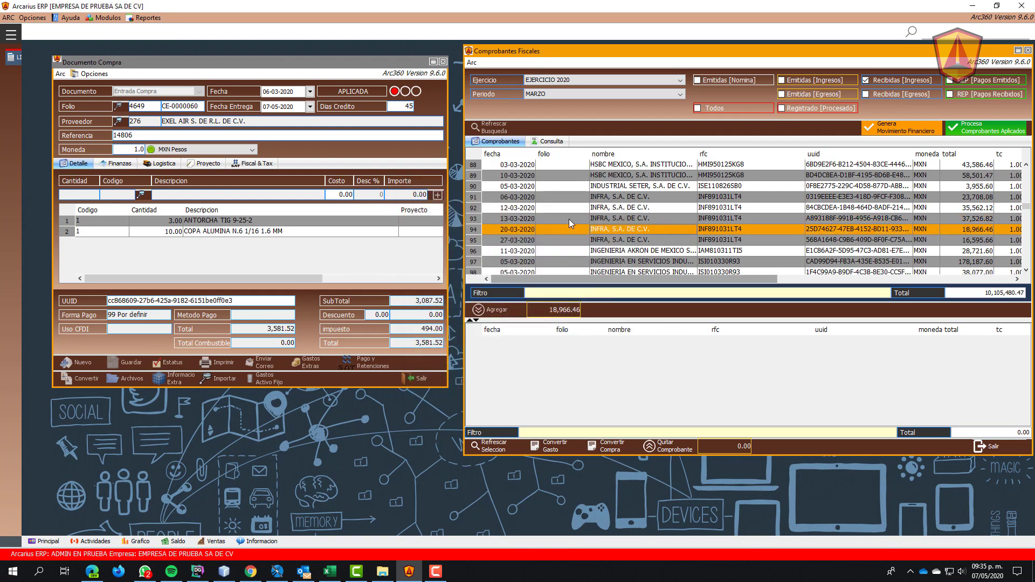
Step: Filter the fiscal vouchers by "air" and select the AIR LIQUIDE MEXICO voucher dated 04-03-2020
scroll(570, 218, "up", 2)
left_click(614, 209)
left_click(631, 221)
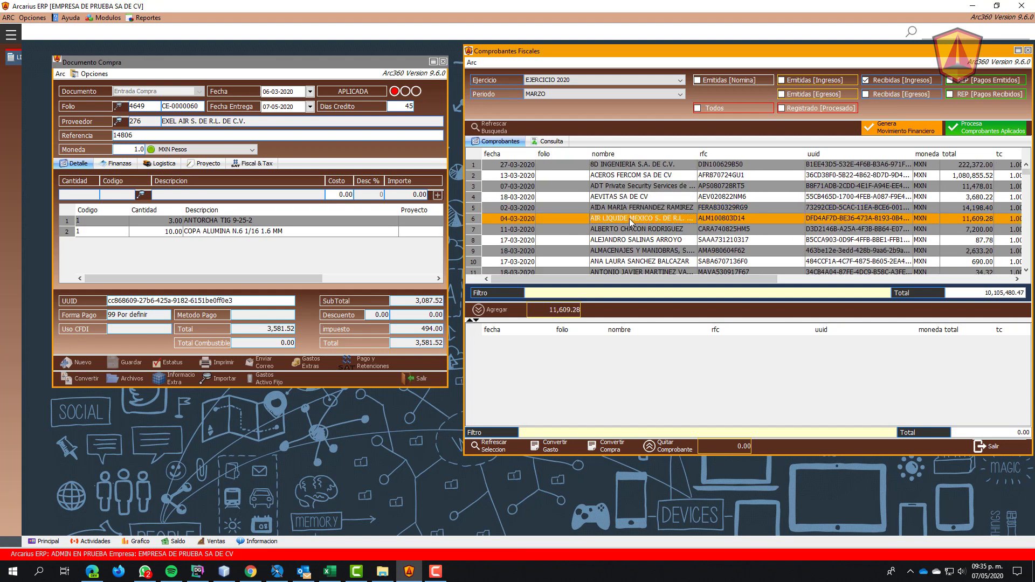
left_click(584, 296)
type("air")
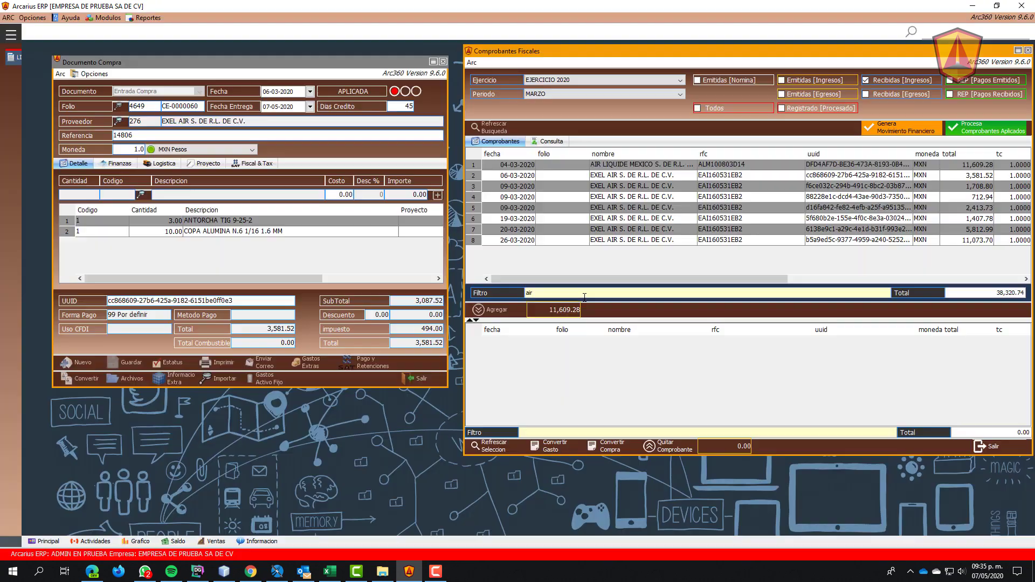
left_click(615, 166)
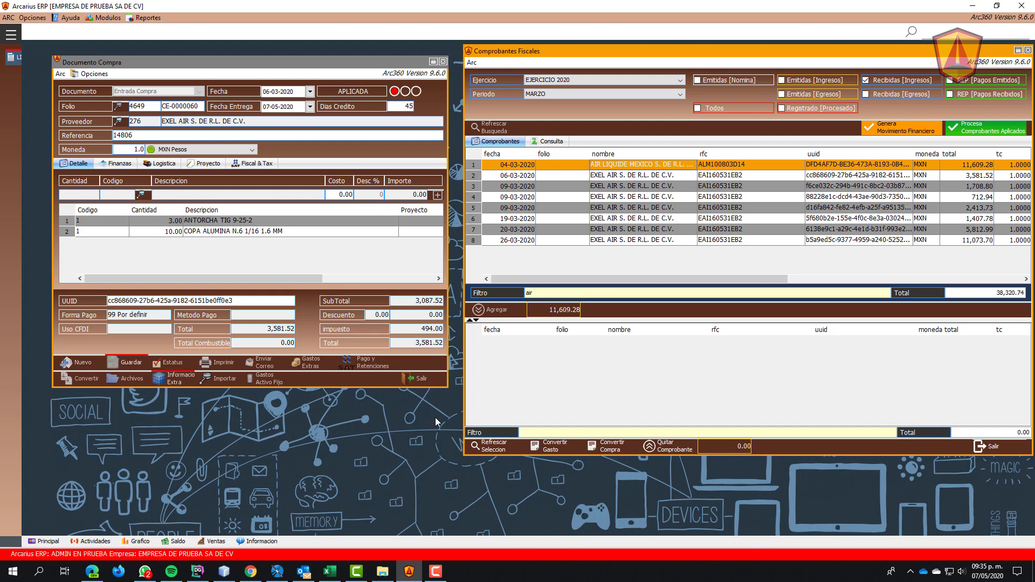
Step: Start a blank purchase document without a supplier search, assign it the AIR LIQUIDE MEXICO voucher, and load the purchase already registered for it
left_click(62, 368)
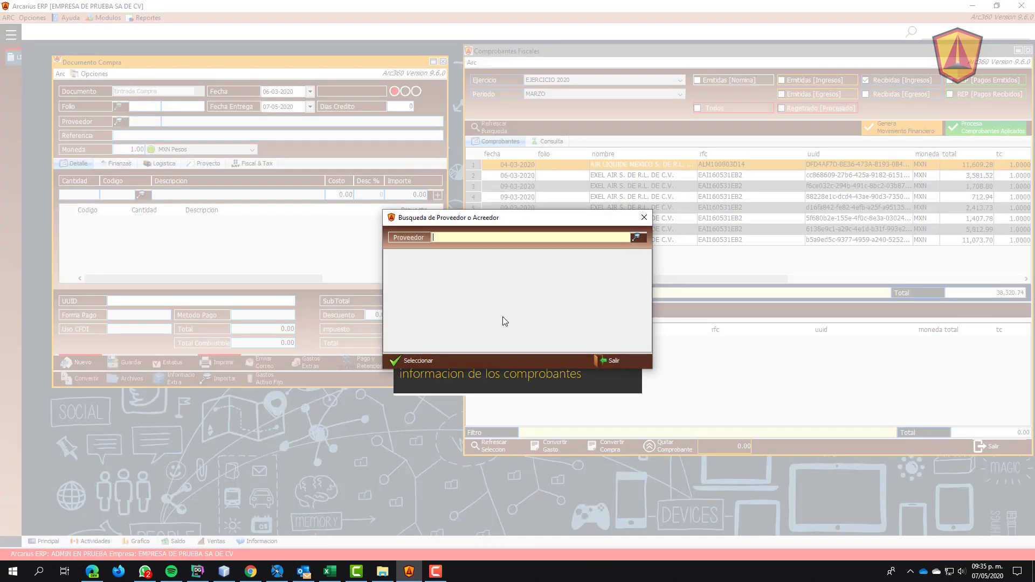
left_click(626, 358)
left_click_drag(626, 167, 136, 300)
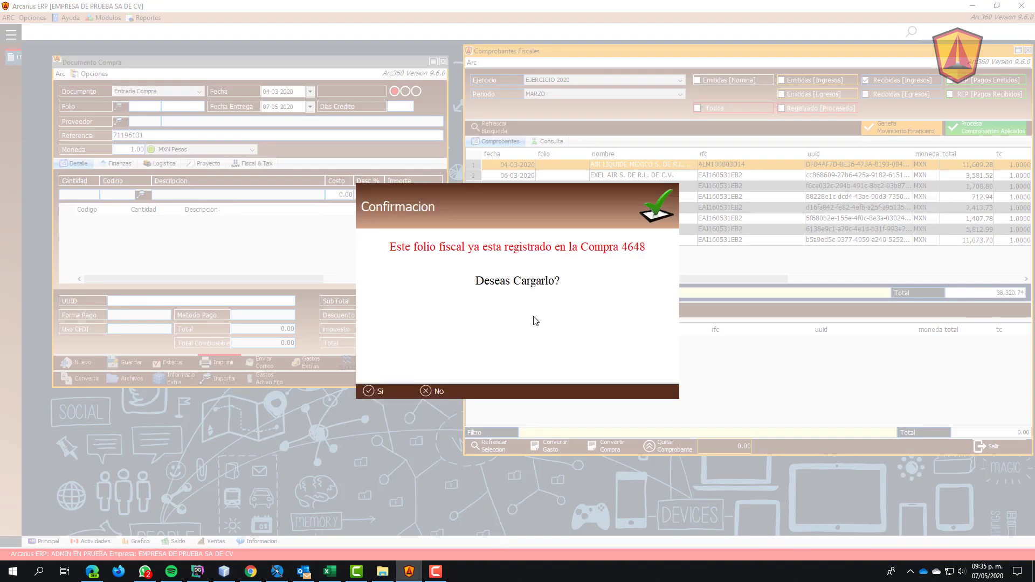
left_click(399, 392)
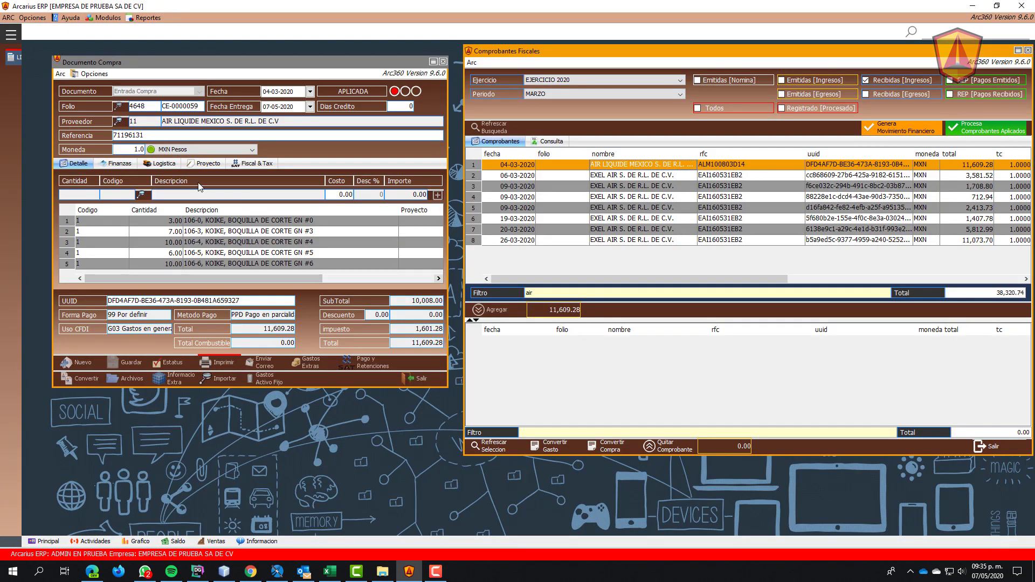
Step: Change the AIR LIQUIDE MEXICO purchase document's status to CANCELADA
left_click(170, 363)
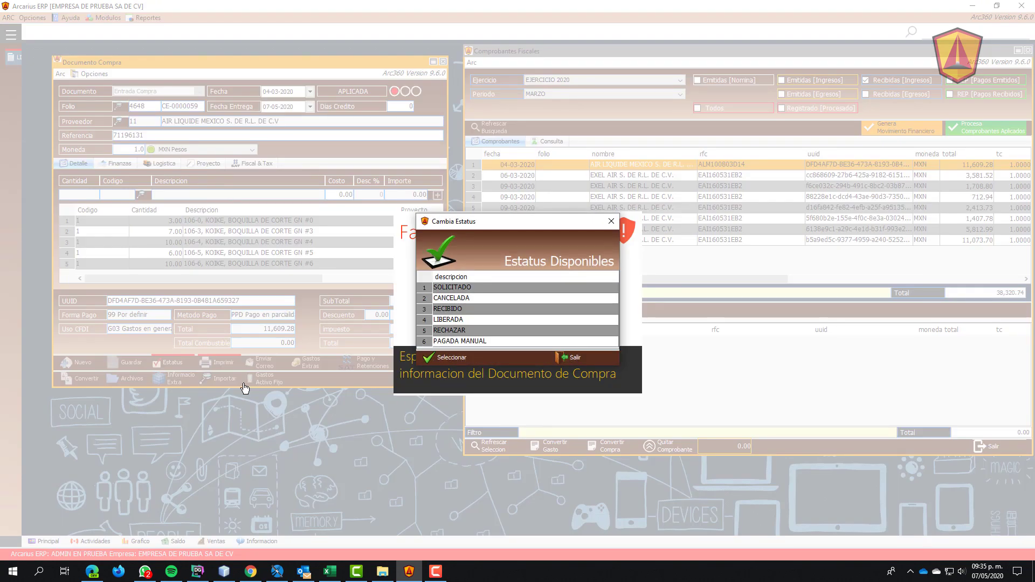
key("Down")
key("Return")
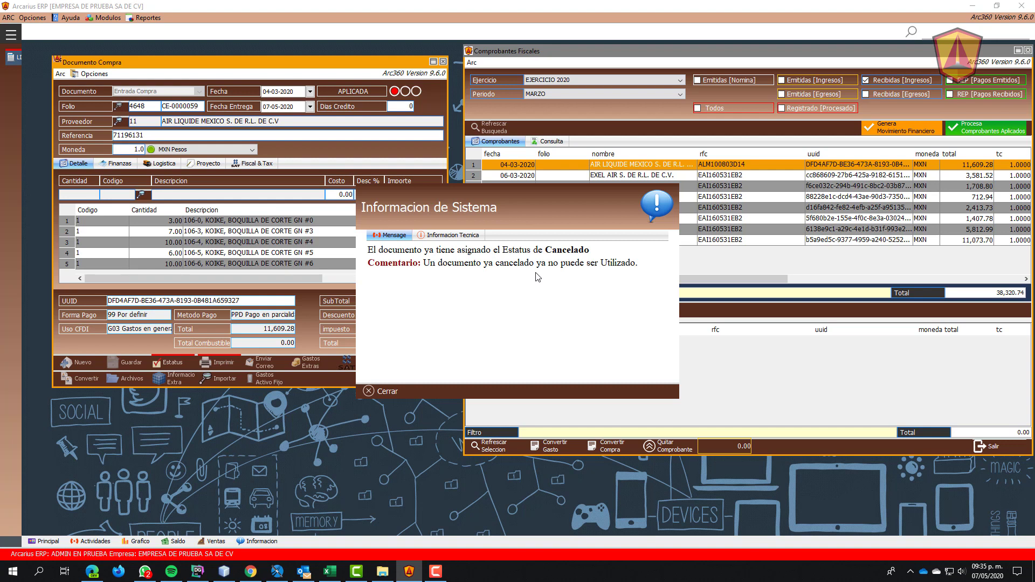
left_click(386, 391)
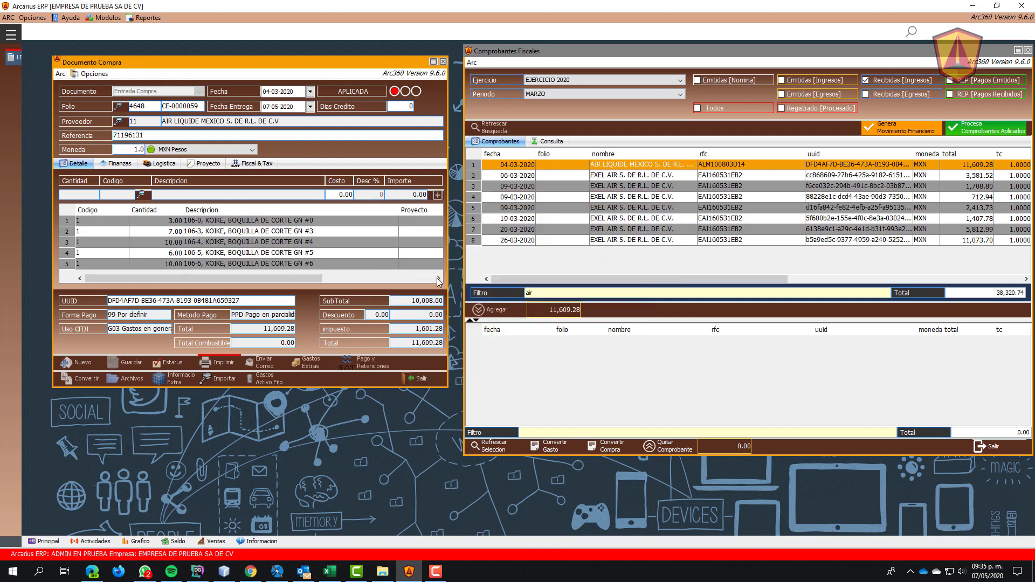
Step: Examine the concepts in the XML of the EXEL AIR voucher dated 26-03-2020
double_click(603, 240)
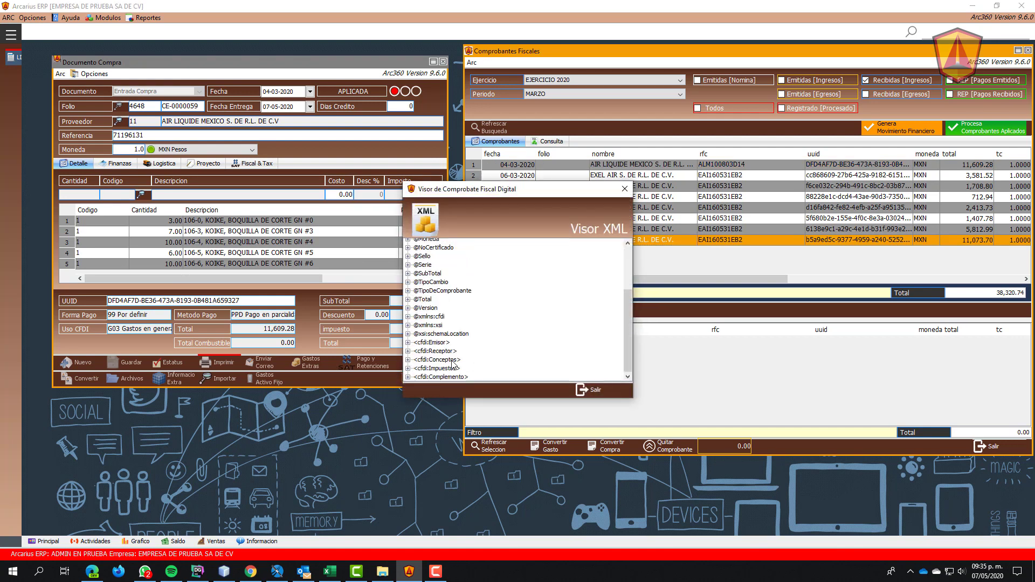
double_click(451, 360)
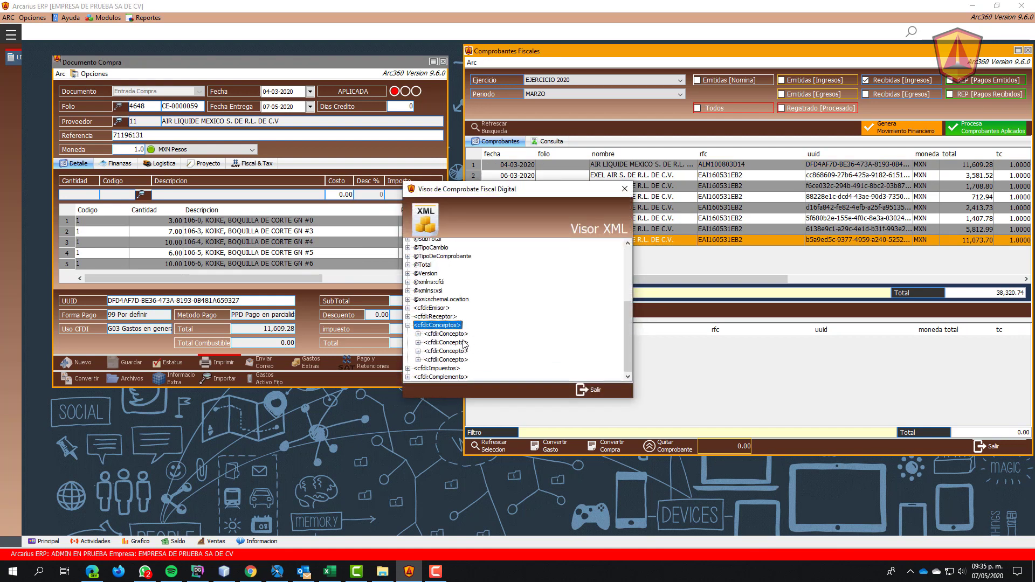
left_click(589, 390)
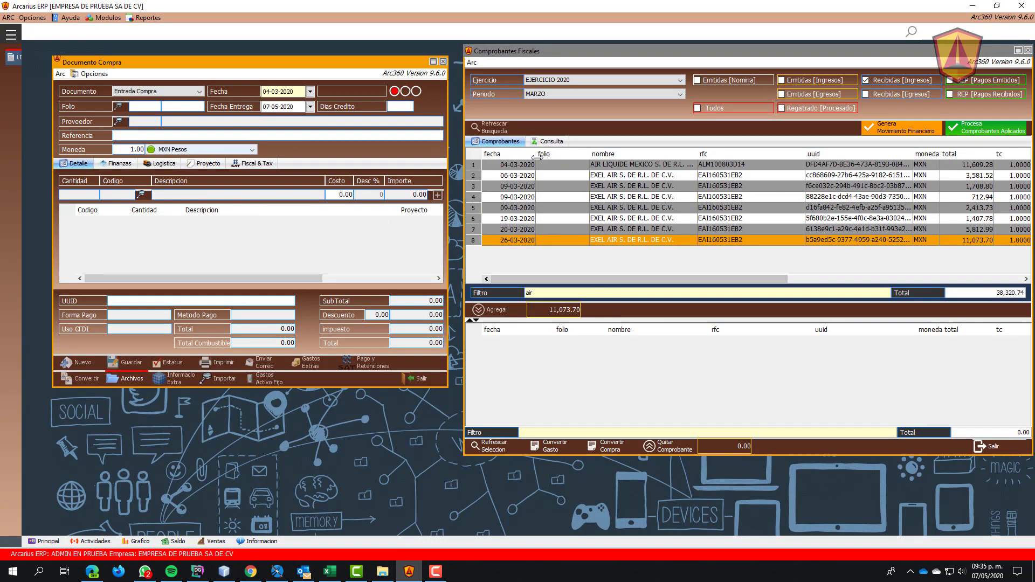
Step: Create a new purchase document from the EXEL AIR voucher dated 26-03-2020 without a delivery branch, mass-importing its XML concepts with the generic product
left_click(555, 239)
double_click(527, 240)
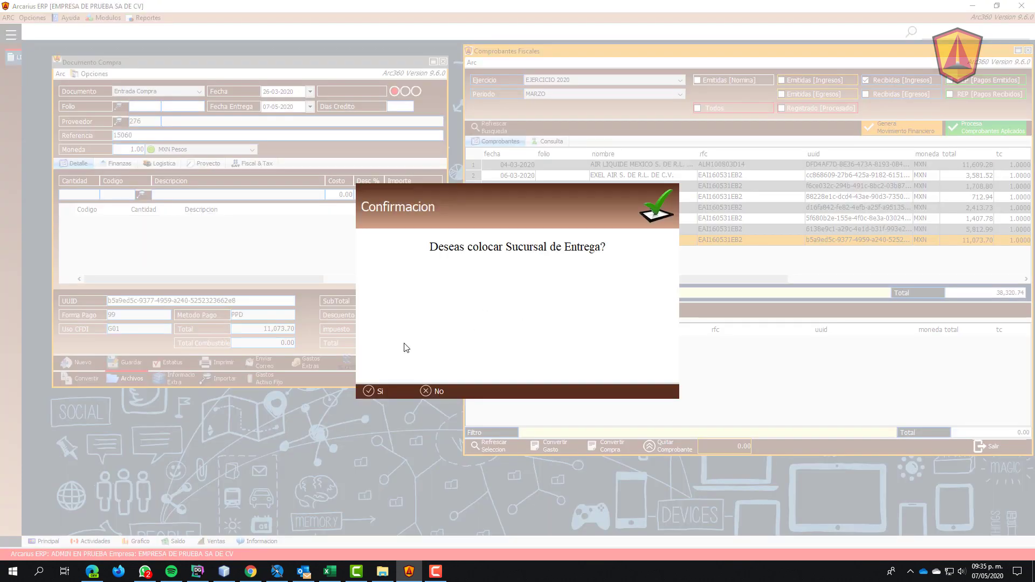
left_click(451, 389)
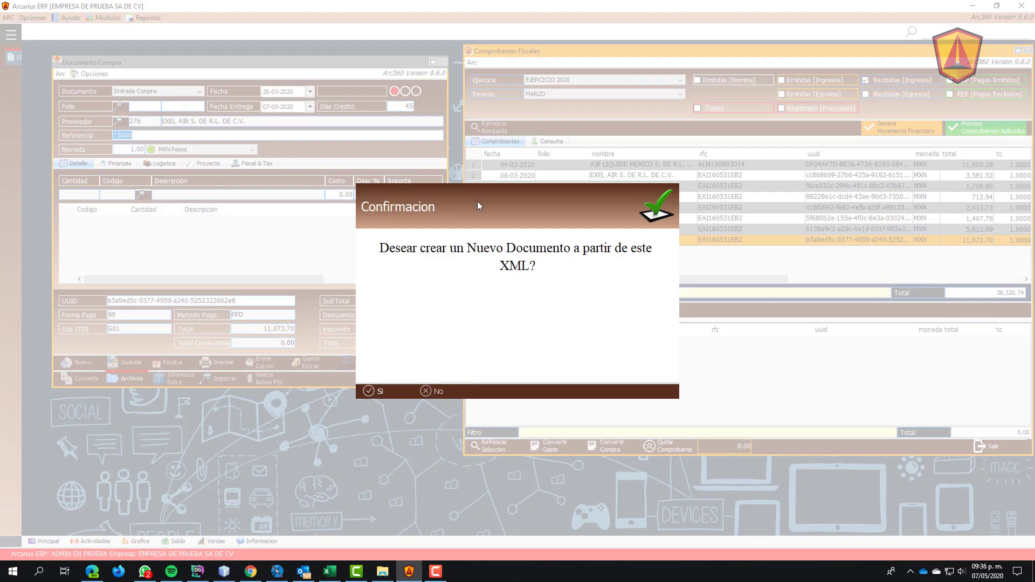
left_click(386, 391)
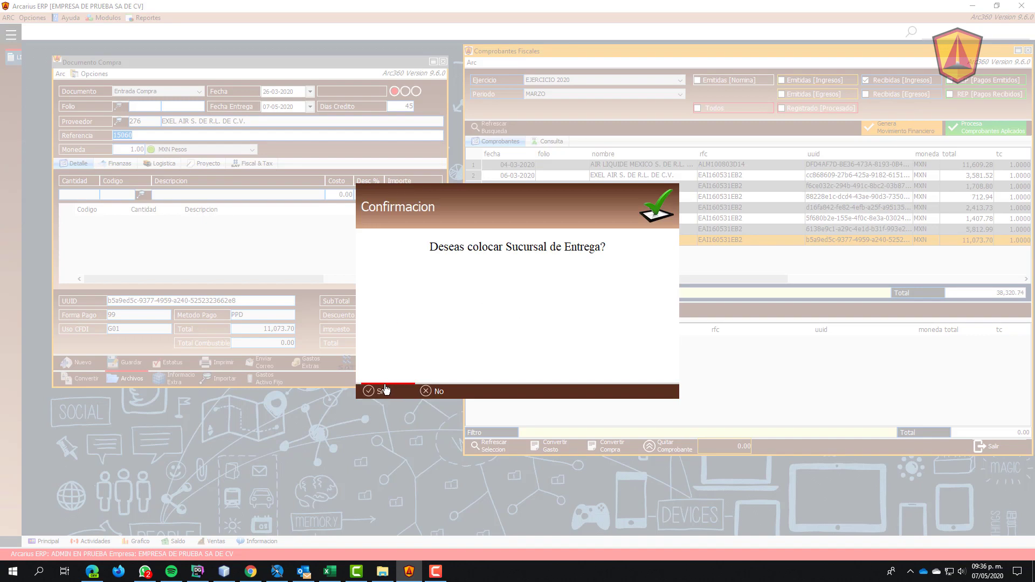
left_click(433, 391)
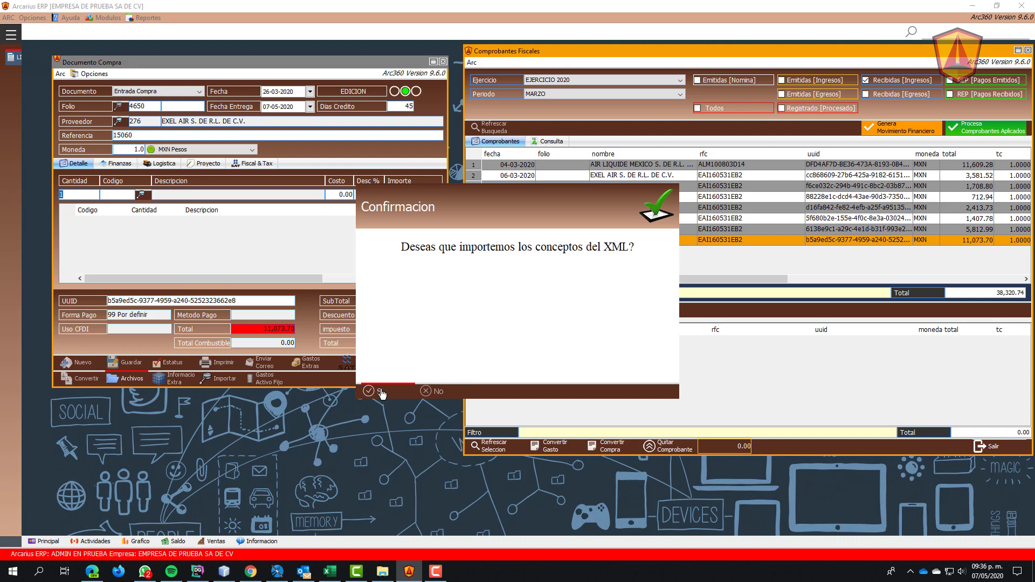
left_click(380, 392)
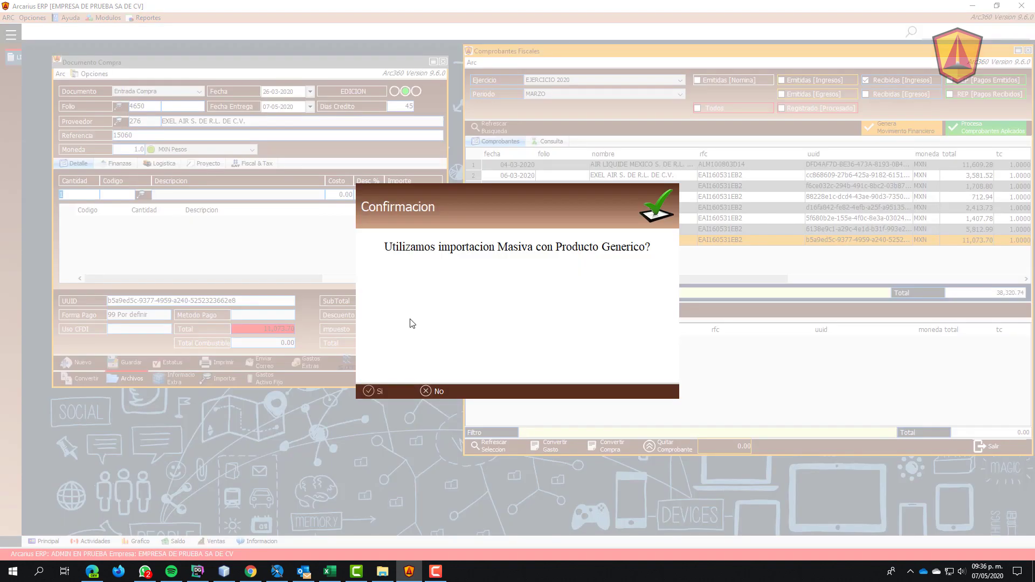
left_click(383, 395)
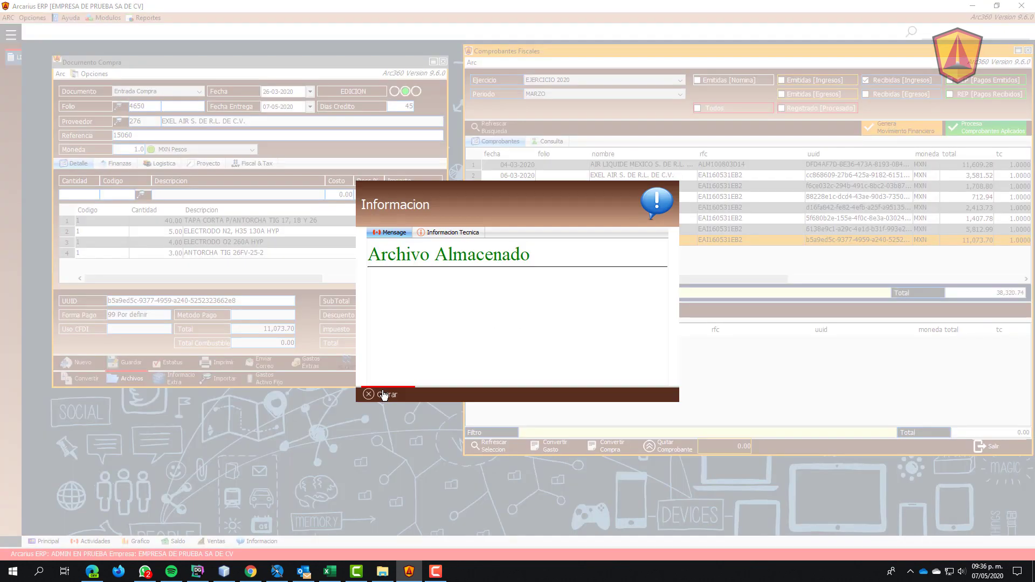
left_click(384, 395)
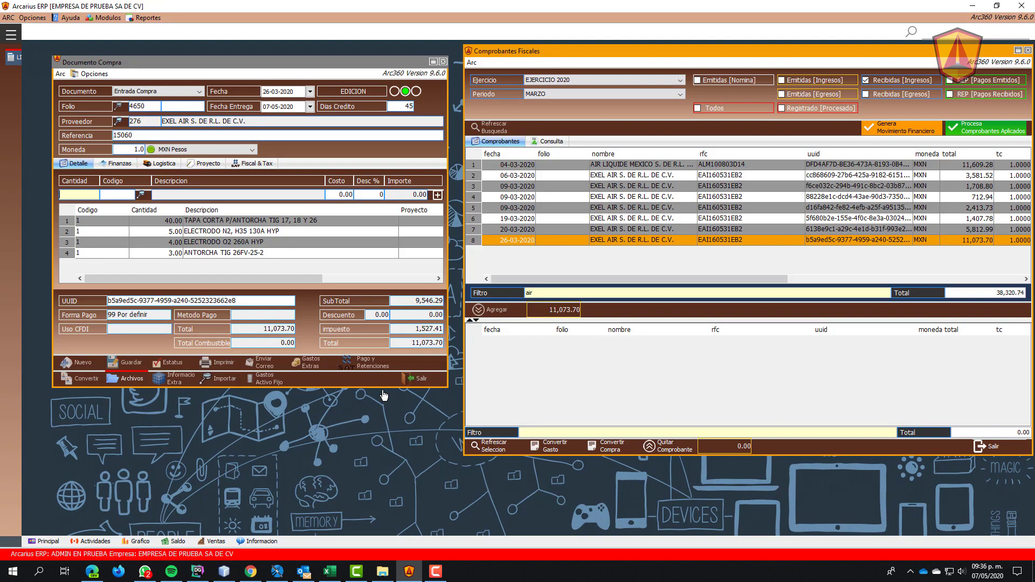
Step: Examine the imported concepts and UUID of the EXEL AIR purchase document, and view the XML file stored with it
left_click_drag(284, 277, 258, 274)
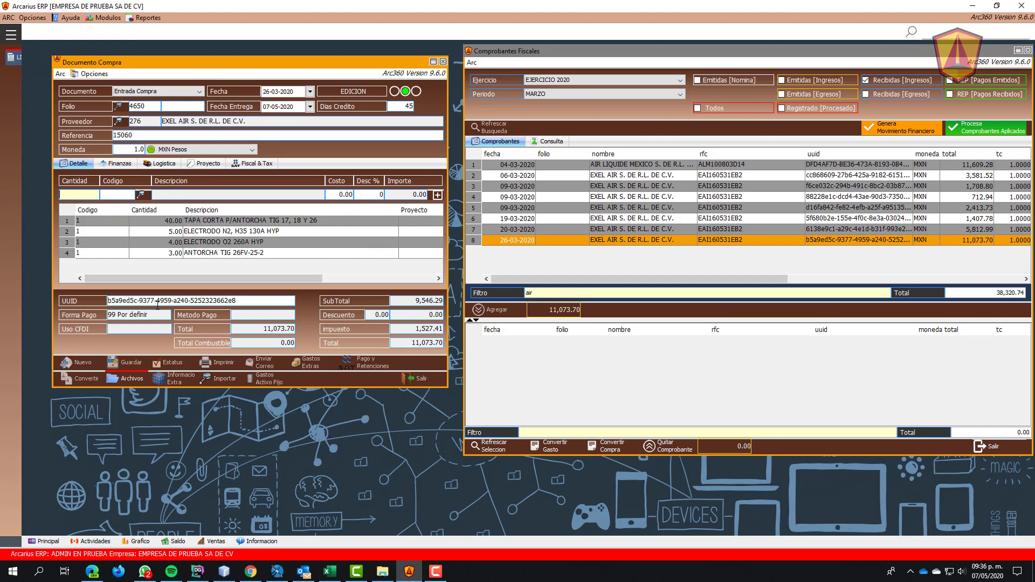
left_click(172, 299)
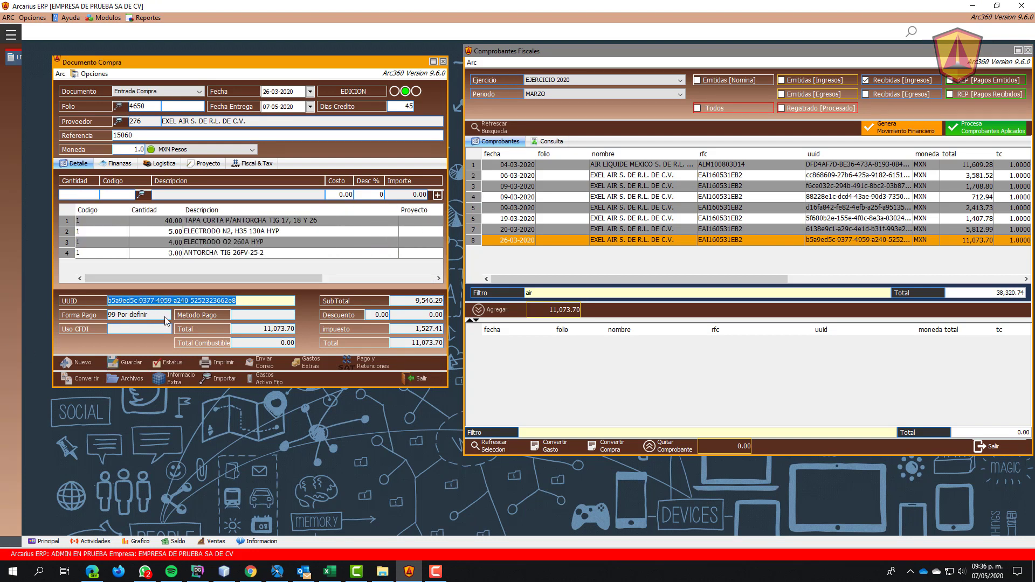
left_click(125, 379)
double_click(446, 250)
scroll(553, 301, "down", 3)
scroll(550, 300, "up", 5)
left_click(591, 390)
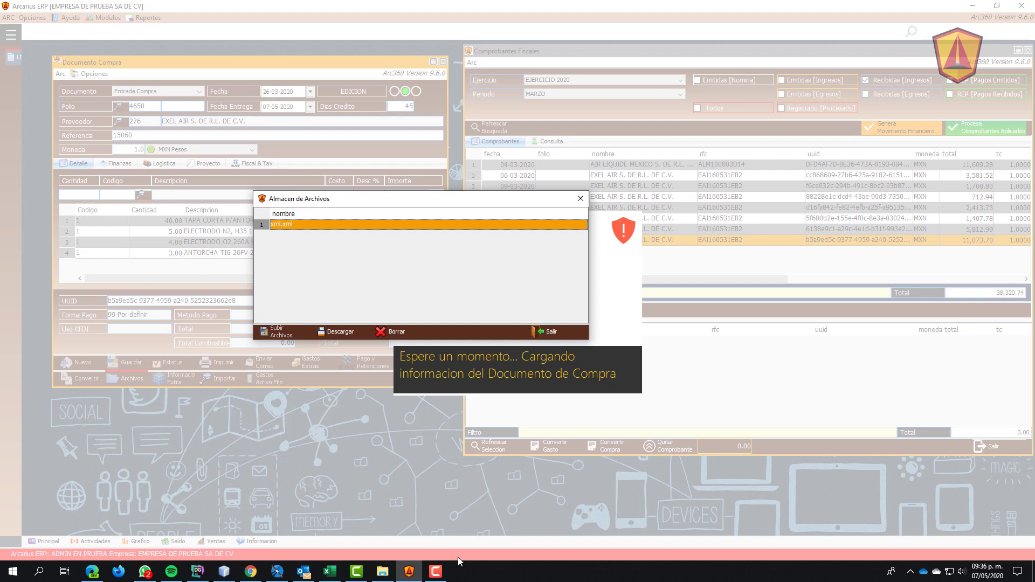
Step: Upload Presentación2.pdf from the OneDrive Documentos folder to the purchase document's file store
left_click(383, 571)
double_click(270, 12)
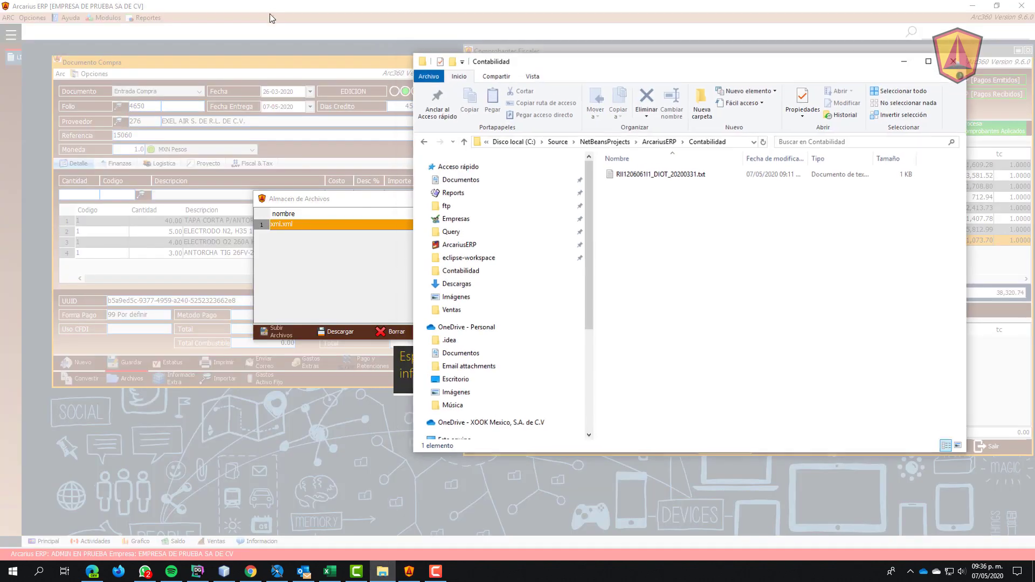
left_click(566, 337)
scroll(755, 302, "down", 5)
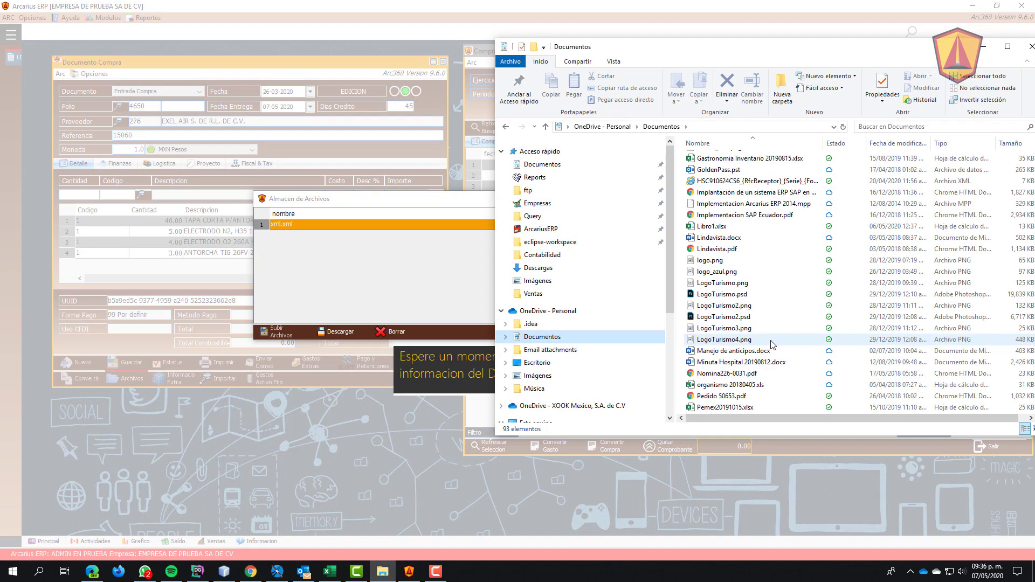
scroll(772, 344, "down", 4)
left_click(721, 318)
left_click_drag(719, 322, 344, 277)
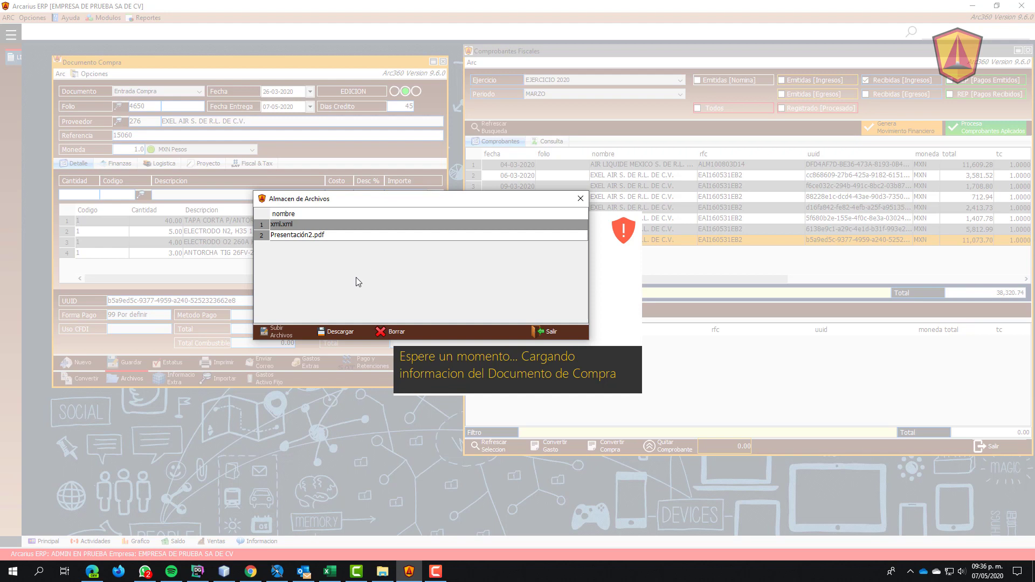
Step: Delete Presentación2.pdf from the purchase document's file store and close the store
left_click(325, 235)
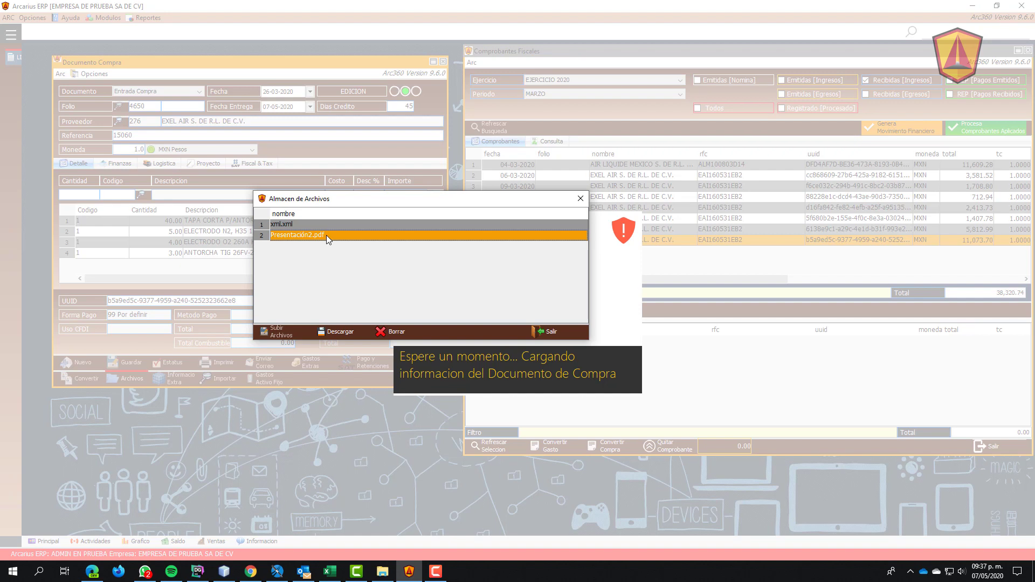
left_click(399, 331)
left_click(406, 396)
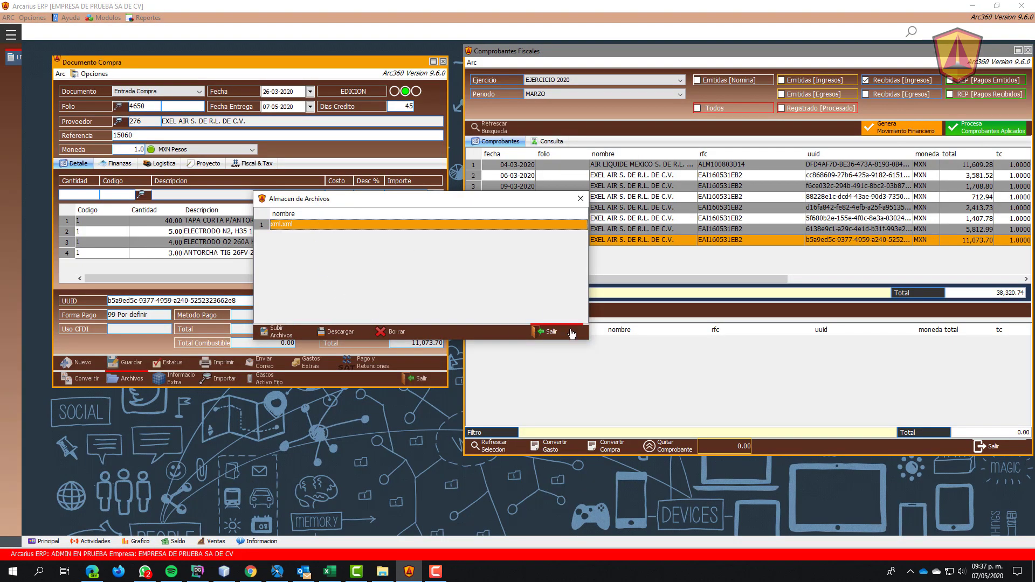
left_click(560, 332)
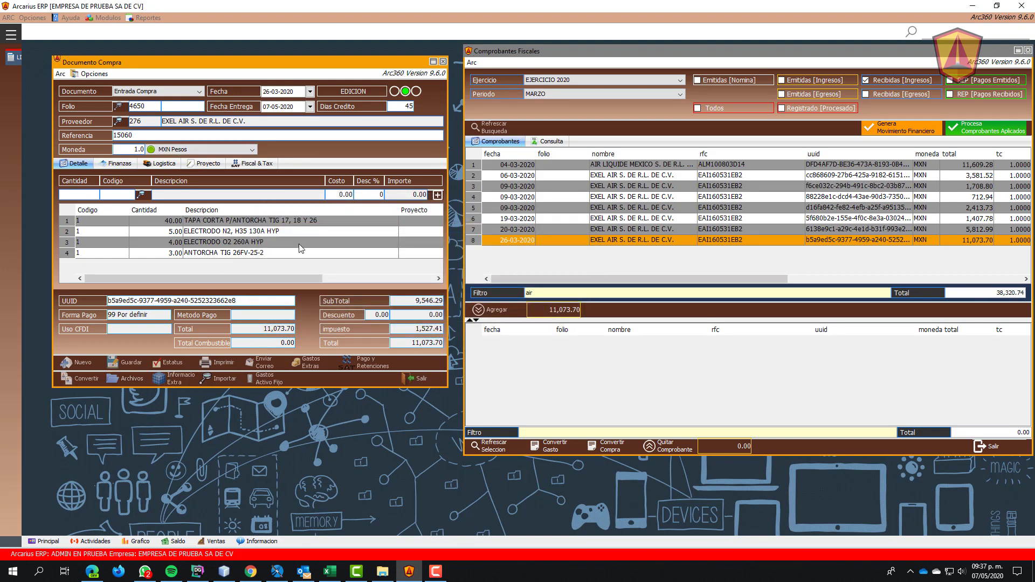
Step: Advance the EXEL AIR purchase document's status through SOLICITADO to RECIBIDO
left_click(173, 366)
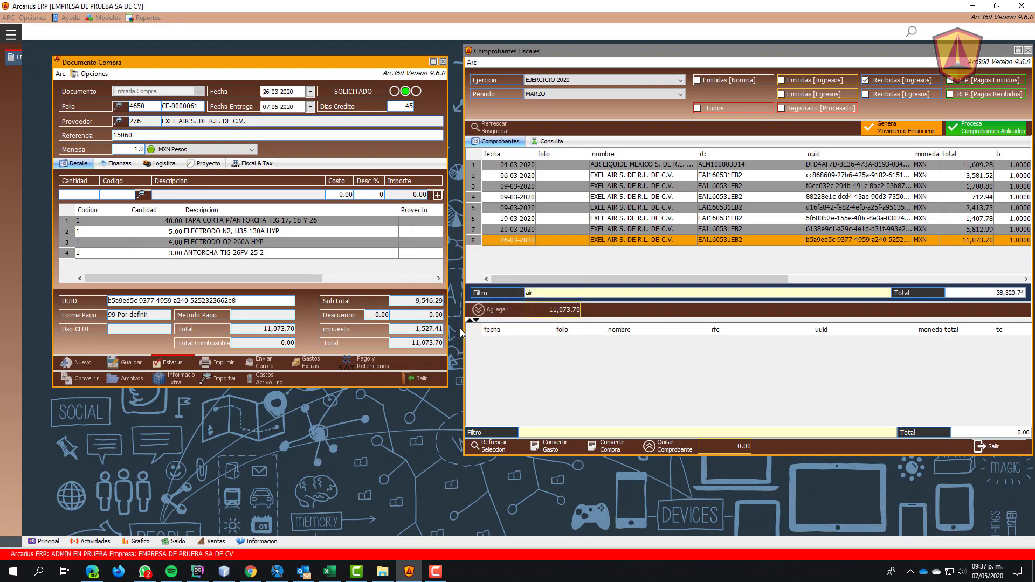
left_click_drag(397, 264, 645, 265)
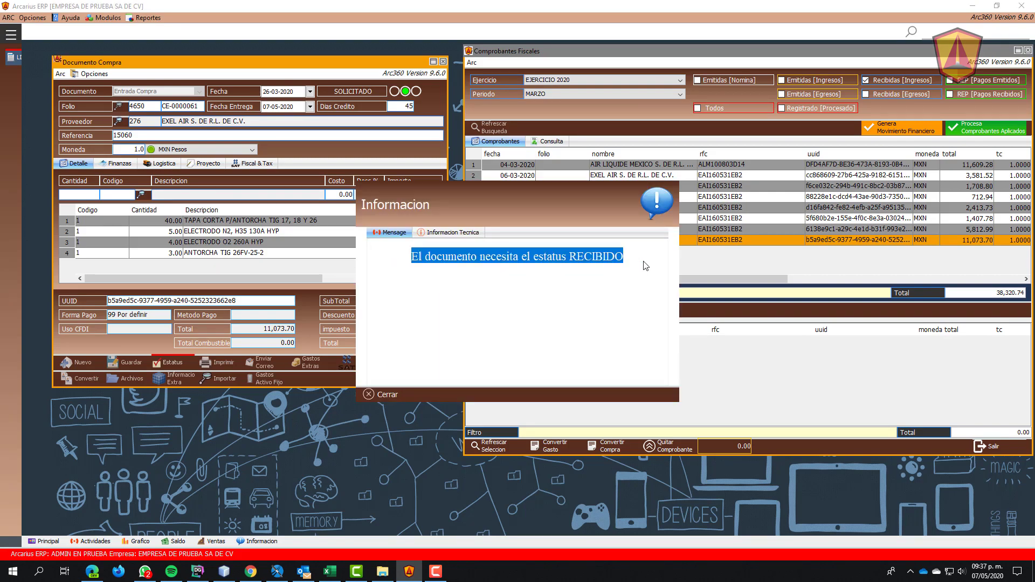
left_click(399, 396)
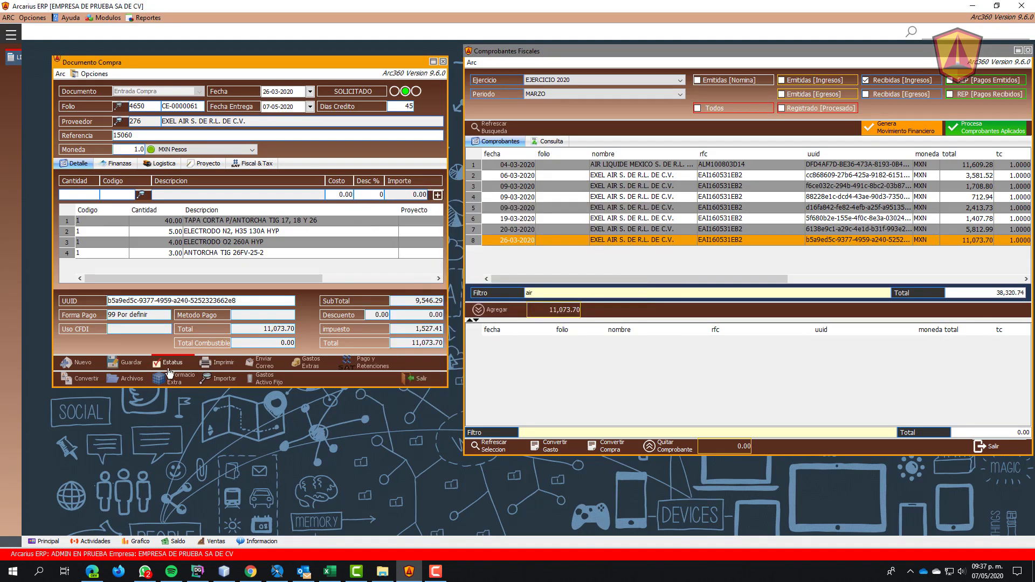
left_click(170, 366)
left_click(458, 319)
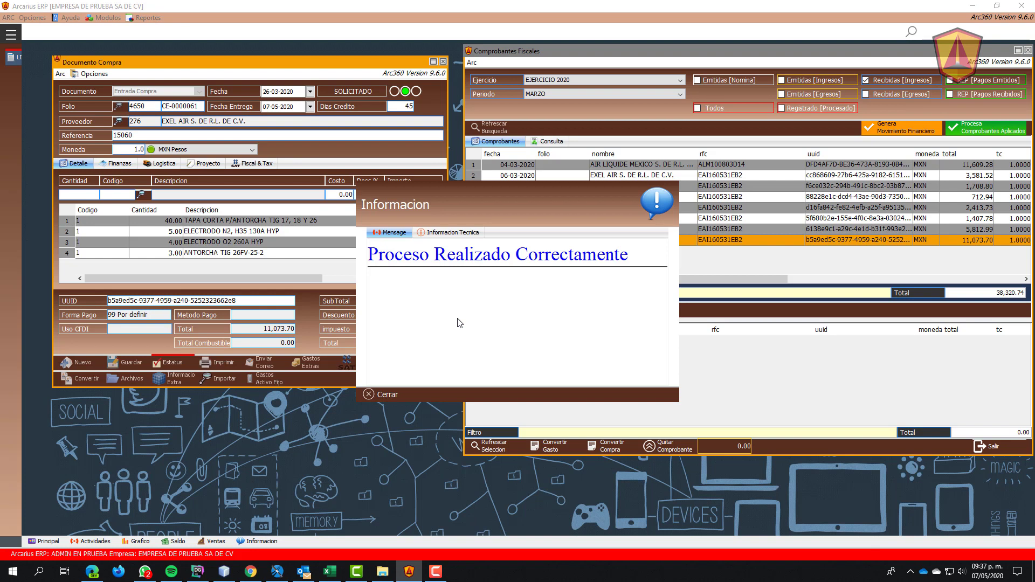
key("Return")
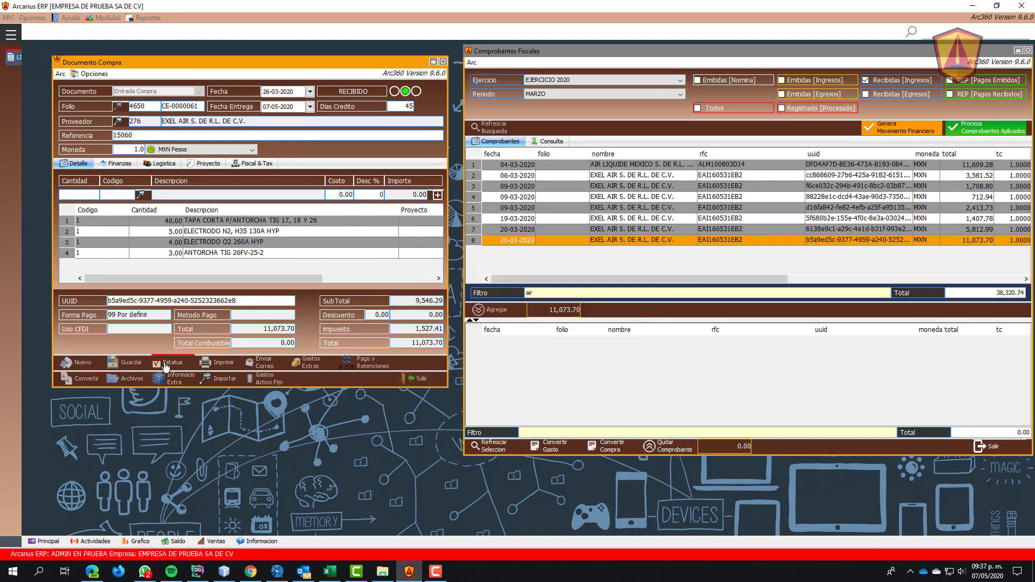
Step: Change the EXEL AIR purchase document's status to APLICADA
left_click(166, 367)
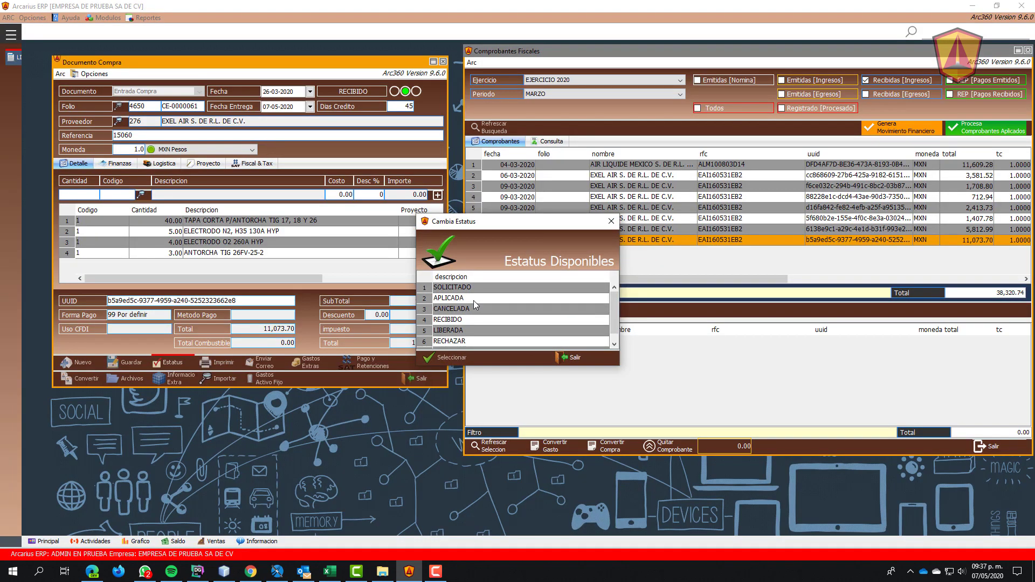
left_click(473, 300)
left_click(474, 300)
key("Return")
Step: Review the account entries of the accounting policy generated by the EXEL AIR purchase, and close the policy
left_click(120, 164)
left_click(426, 182)
double_click(426, 182)
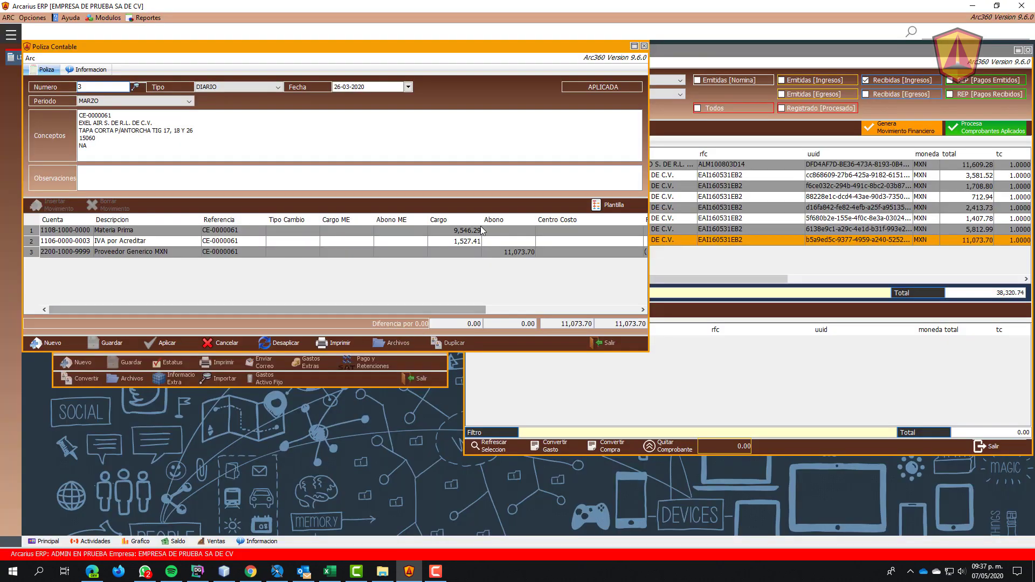
left_click(607, 343)
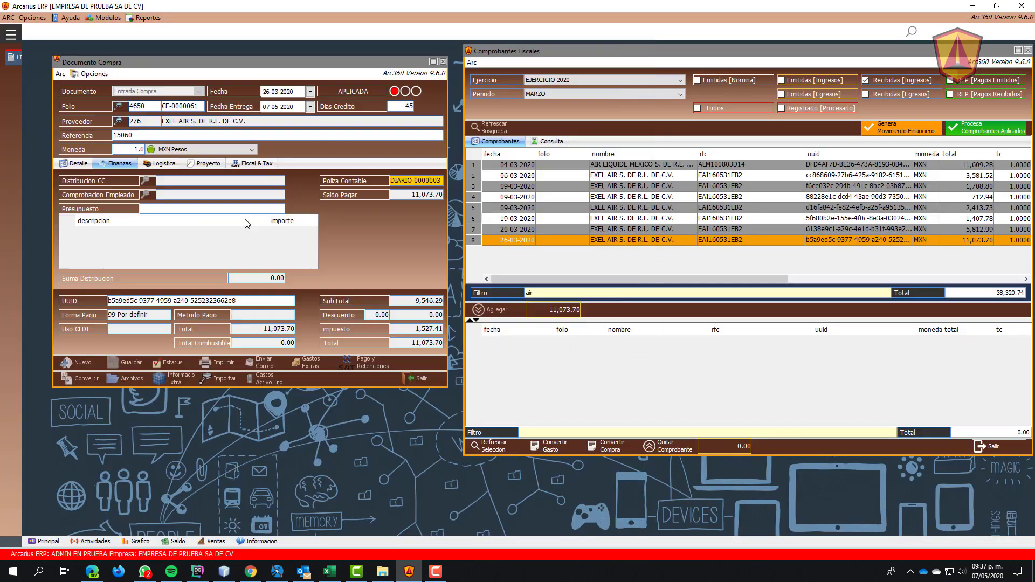
Step: Close the fiscal vouchers list and generate a payment from the EXEL AIR purchase document with movement type Pago Proveedor
left_click(999, 449)
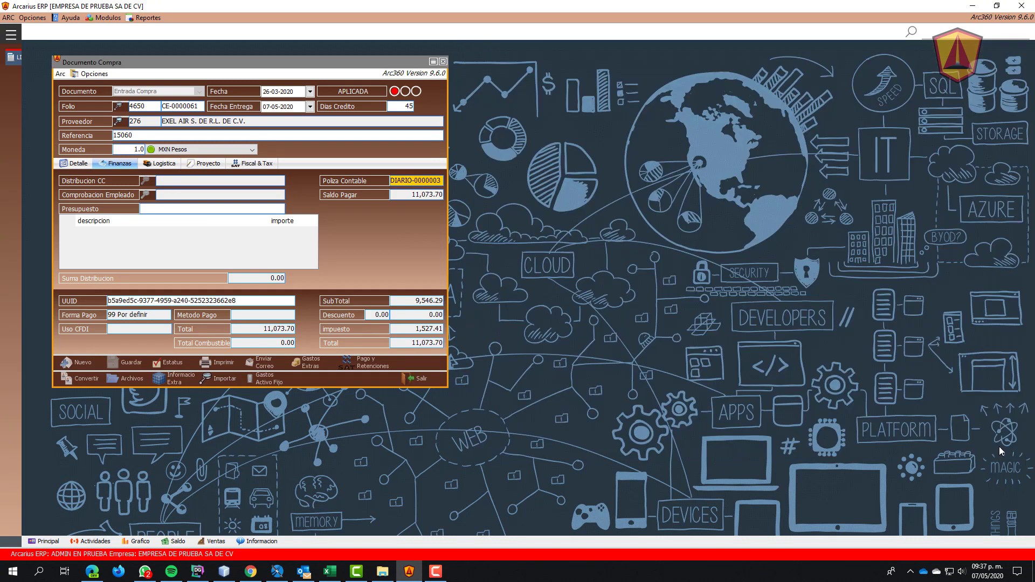
left_click_drag(252, 63, 632, 64)
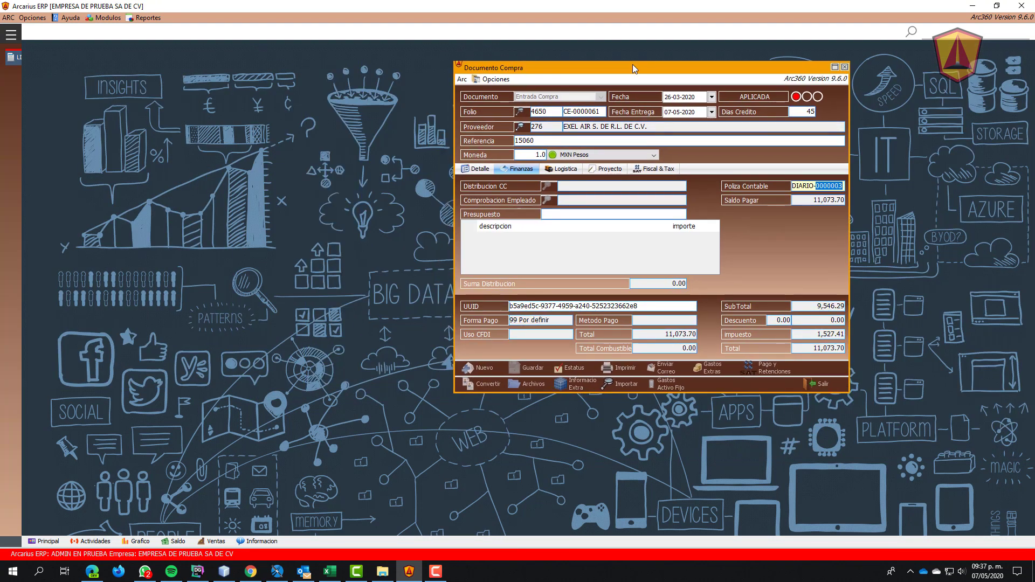
left_click(498, 79)
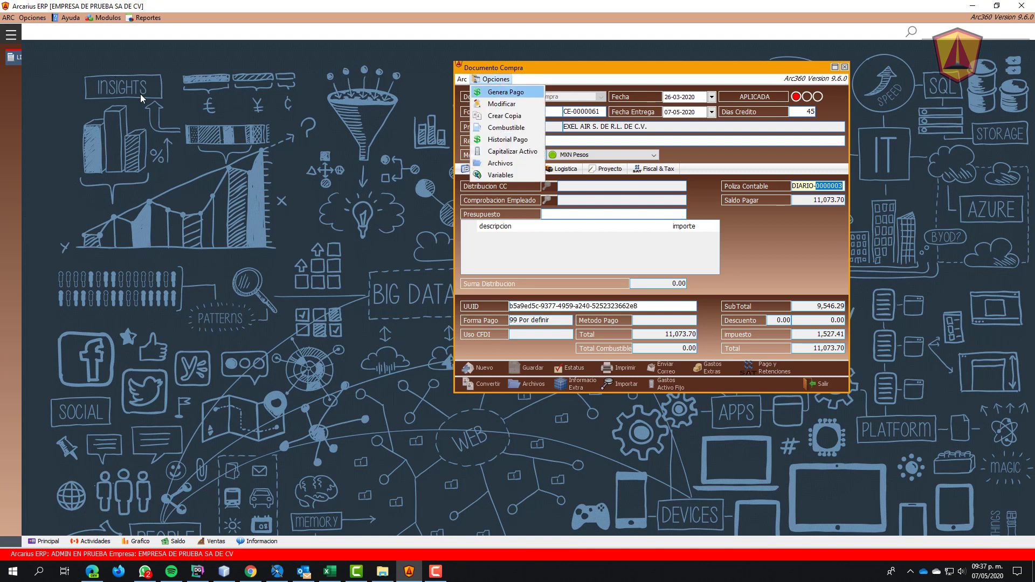
left_click(506, 92)
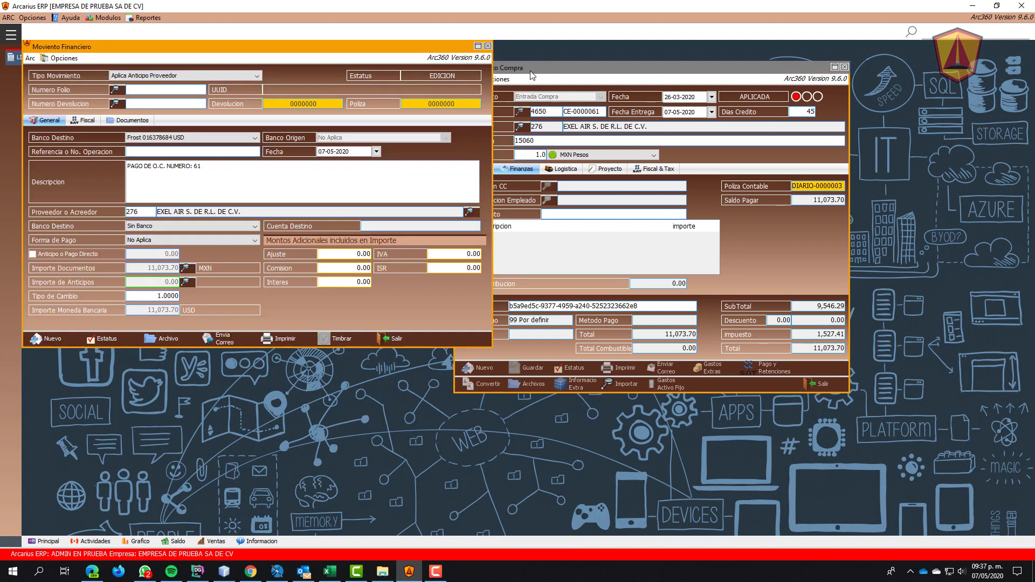
left_click(165, 77)
scroll(156, 139, "down", 1)
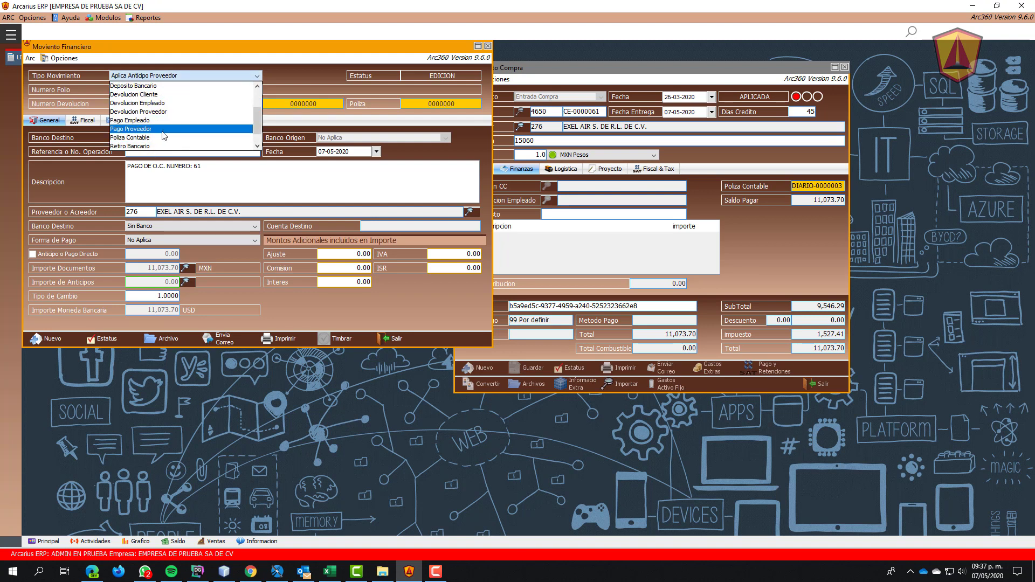
left_click(164, 129)
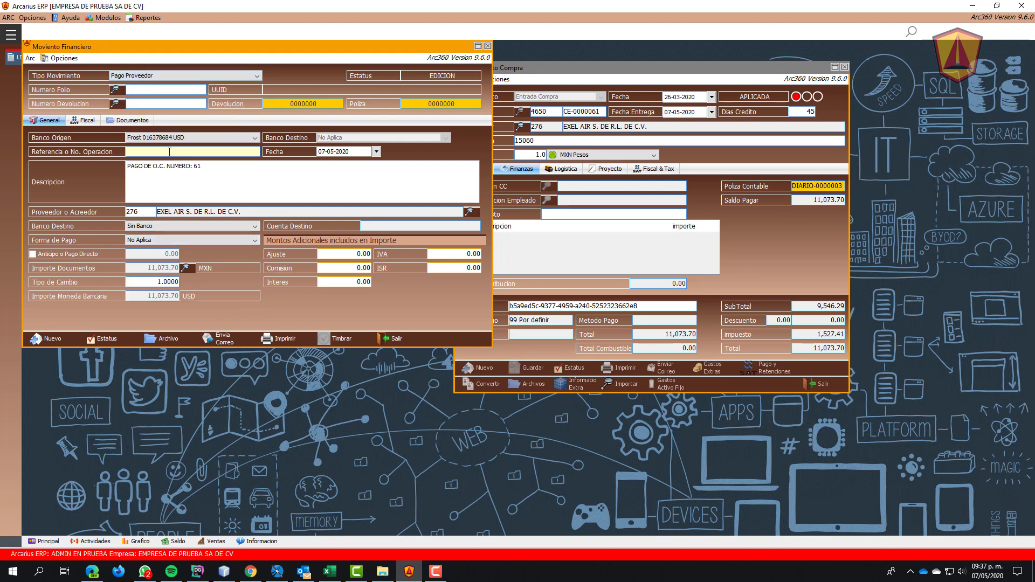
Step: Fill in the supplier payment with the HSBC MXN account as origin bank, reference "Pago" and date 30-03-2020, and apply it
left_click(181, 138)
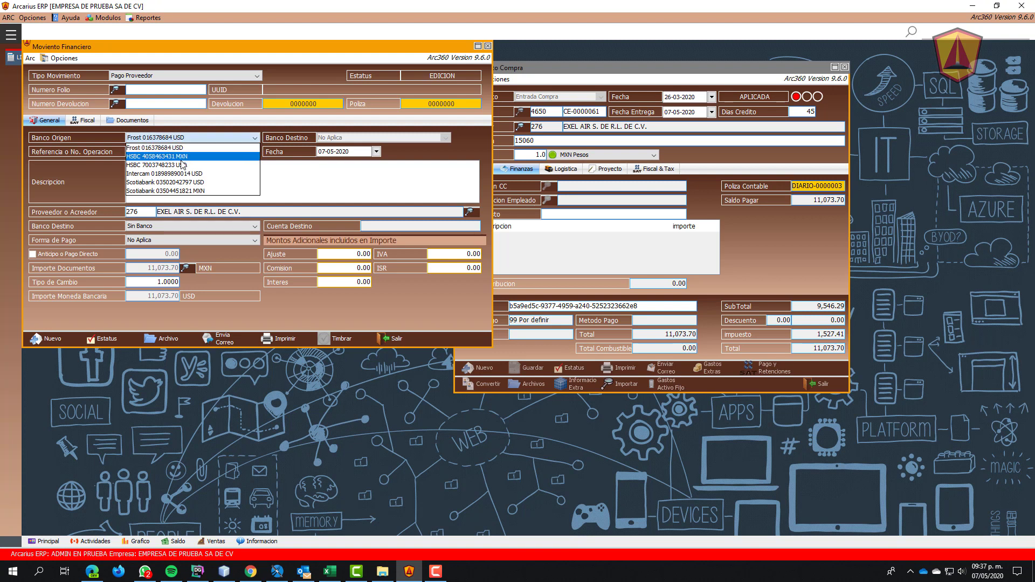
left_click(182, 158)
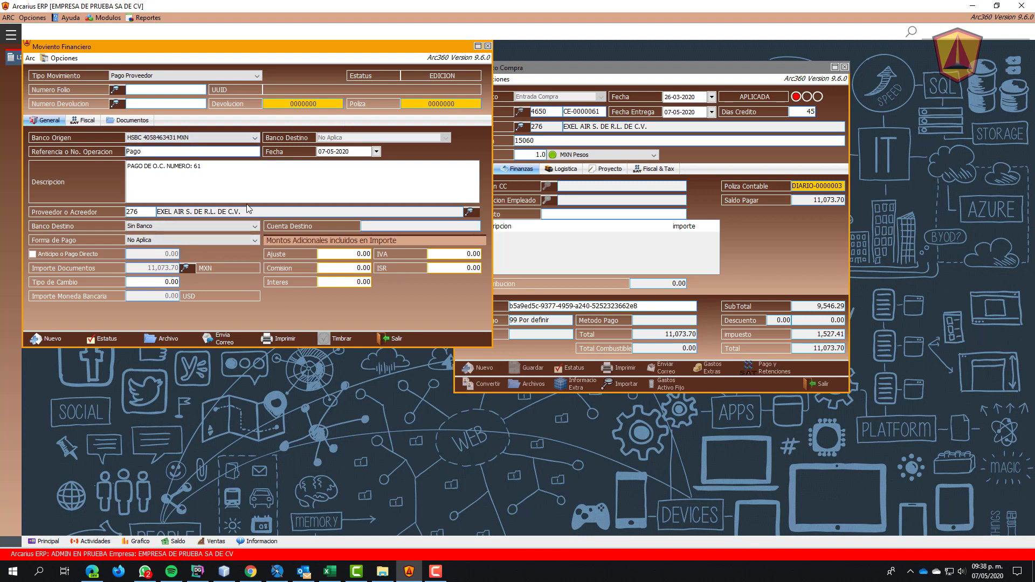
left_click(376, 151)
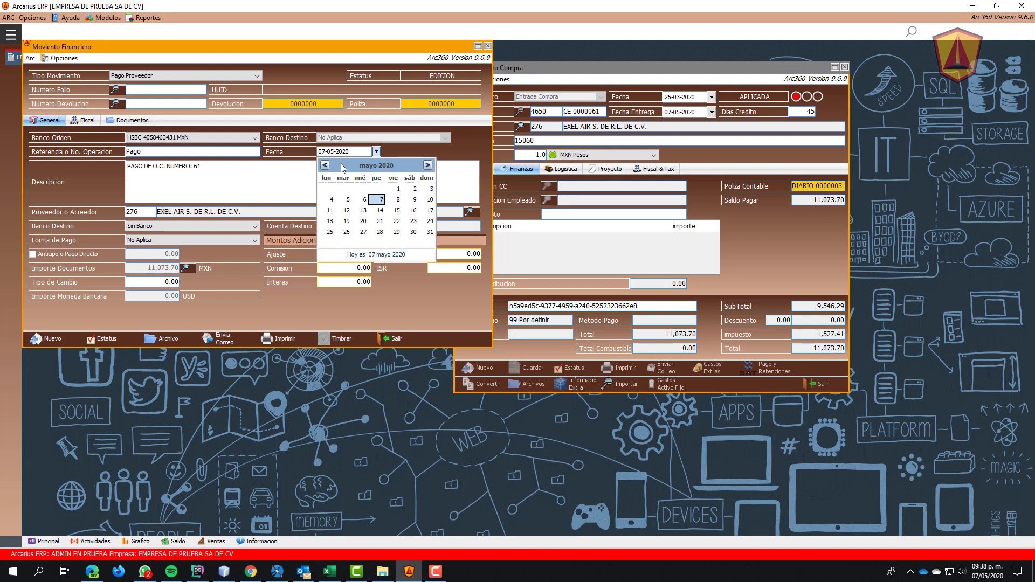
left_click(324, 166)
left_click(324, 165)
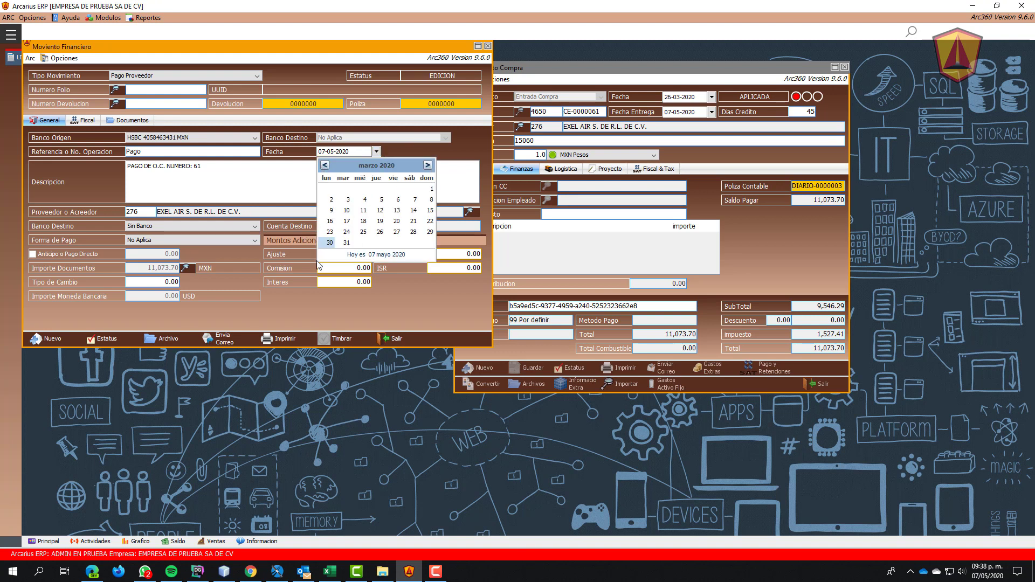
left_click(330, 243)
key("Down")
key("Return")
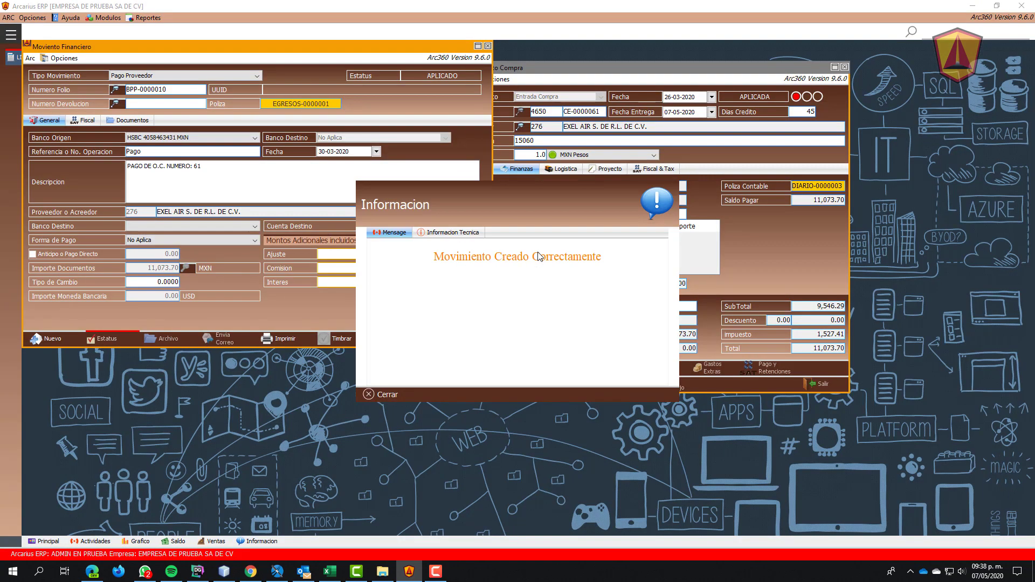
Step: Dismiss the payment message, reload the EXEL AIR purchase document to check its status, and place both windows side by side
key("Return")
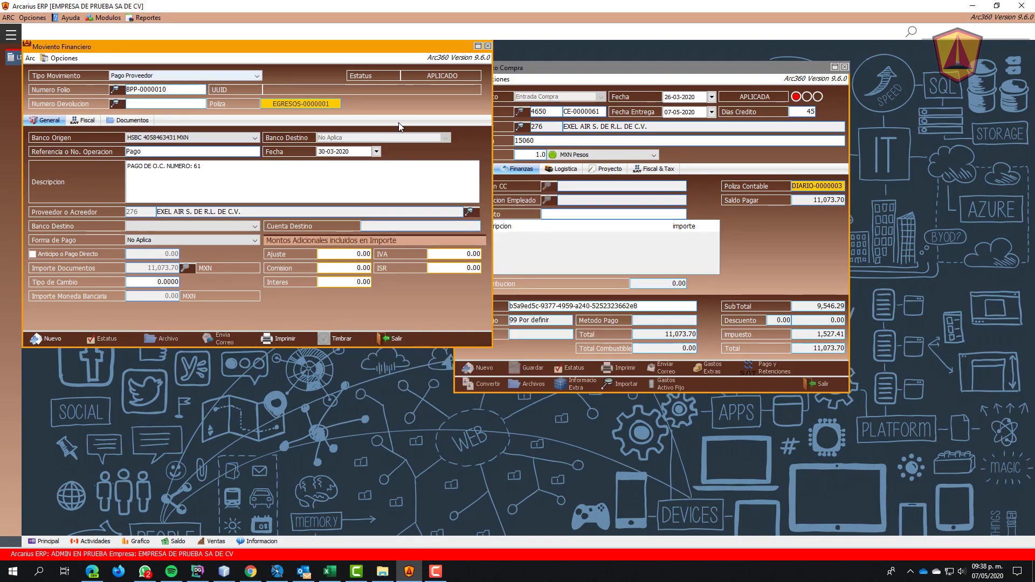
left_click(547, 111)
key("Return")
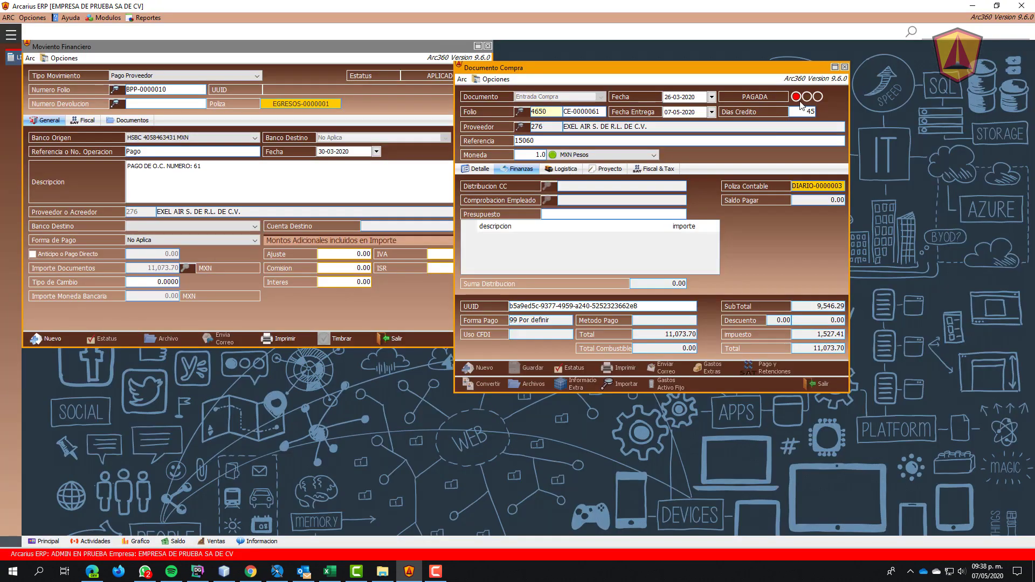
left_click_drag(728, 69, 851, 65)
left_click_drag(460, 47, 495, 61)
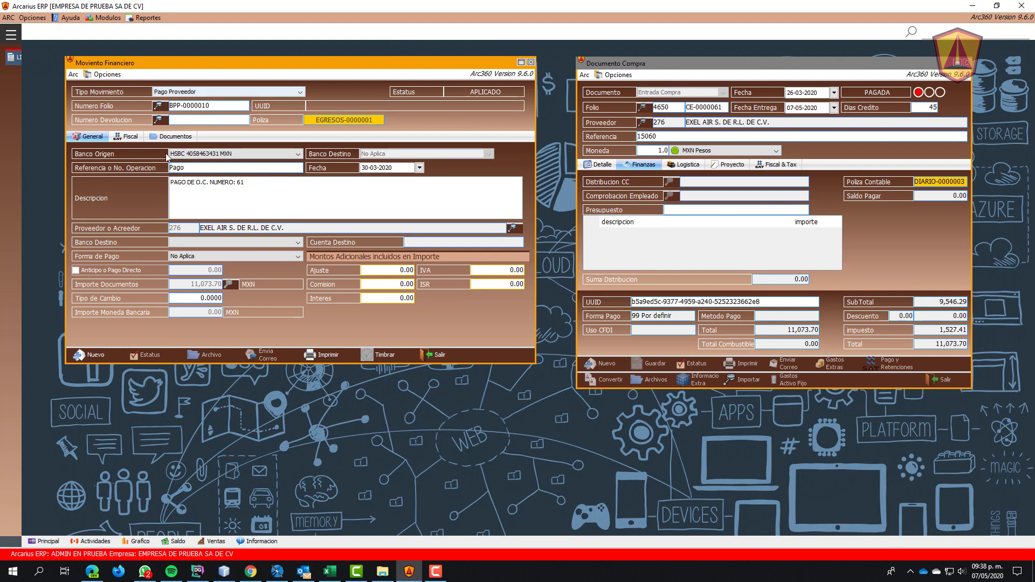
Step: Open the accounting policy of the supplier payment and review its bank, supplier and IVA entries
double_click(333, 121)
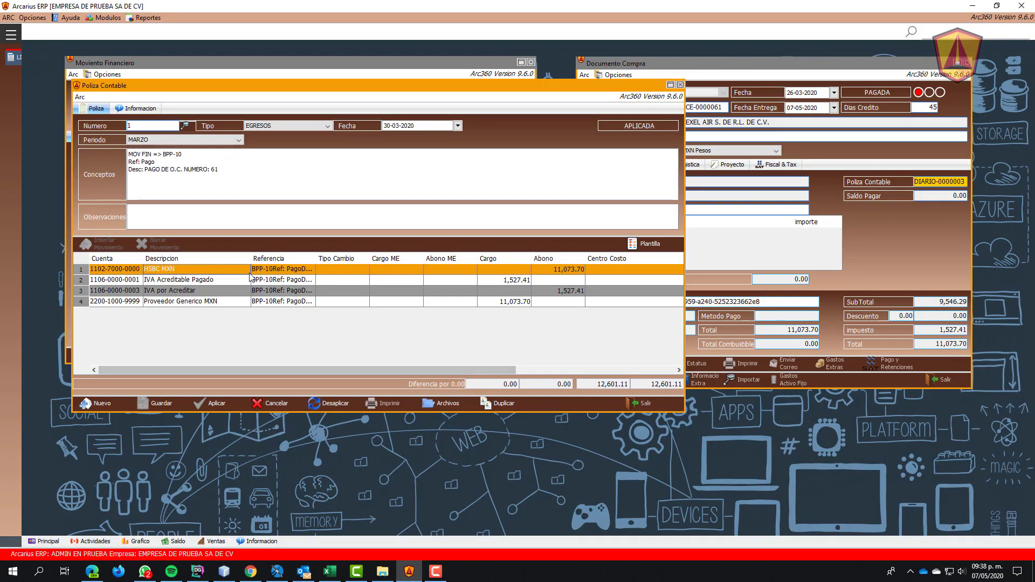
left_click(522, 303)
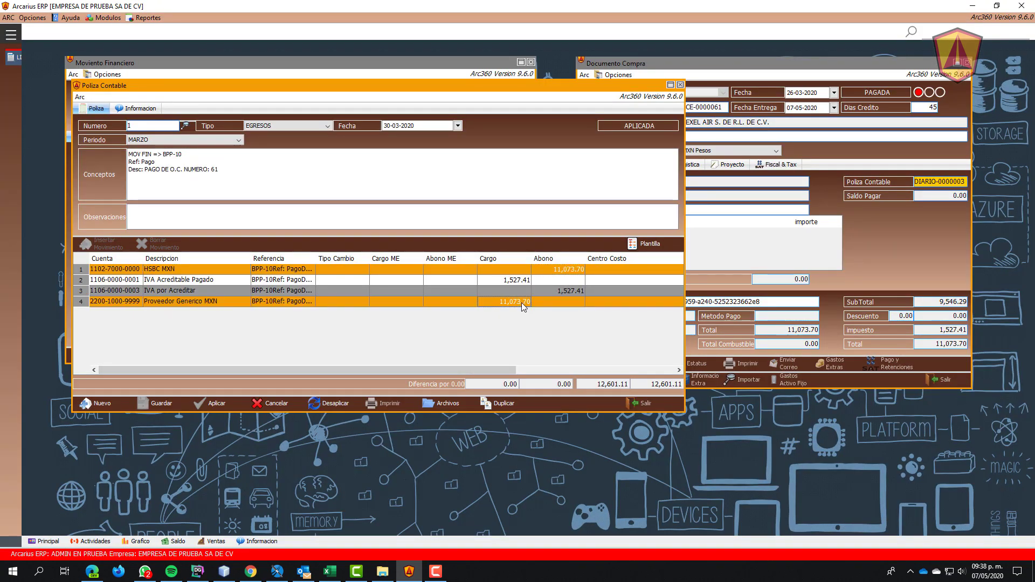
left_click_drag(203, 280, 205, 291)
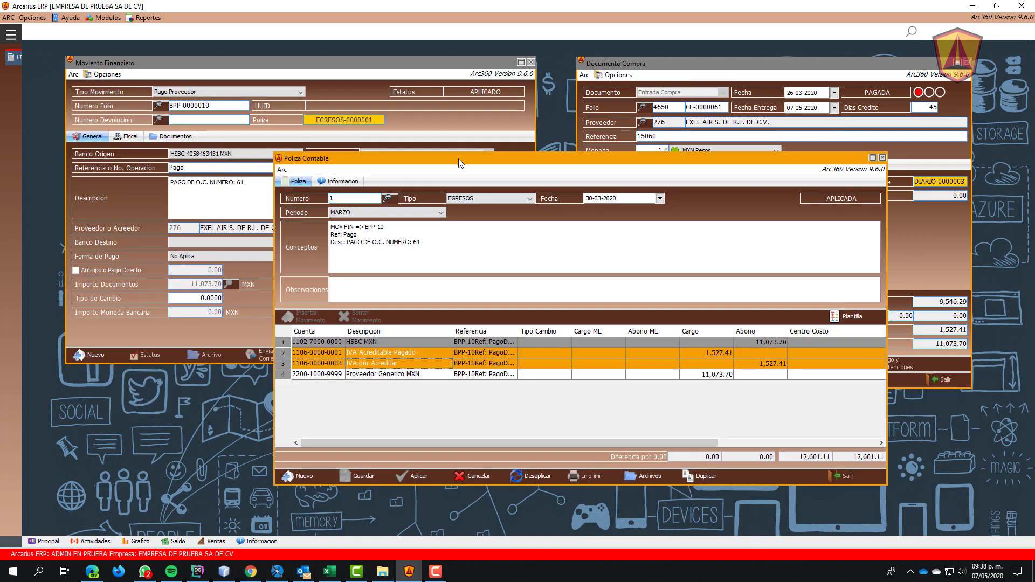
Step: Generate the Resumen de Impuestos Ver 2.0 report for EJERCICIO 2020 with MARZO as both initial and final period
mouse_move(20, 408)
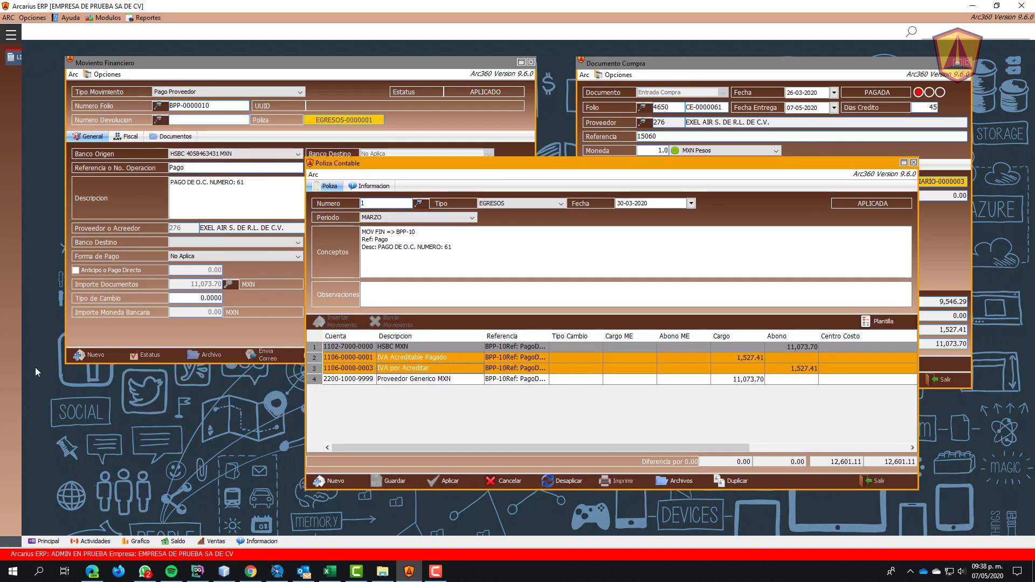
scroll(111, 185, "down", 13)
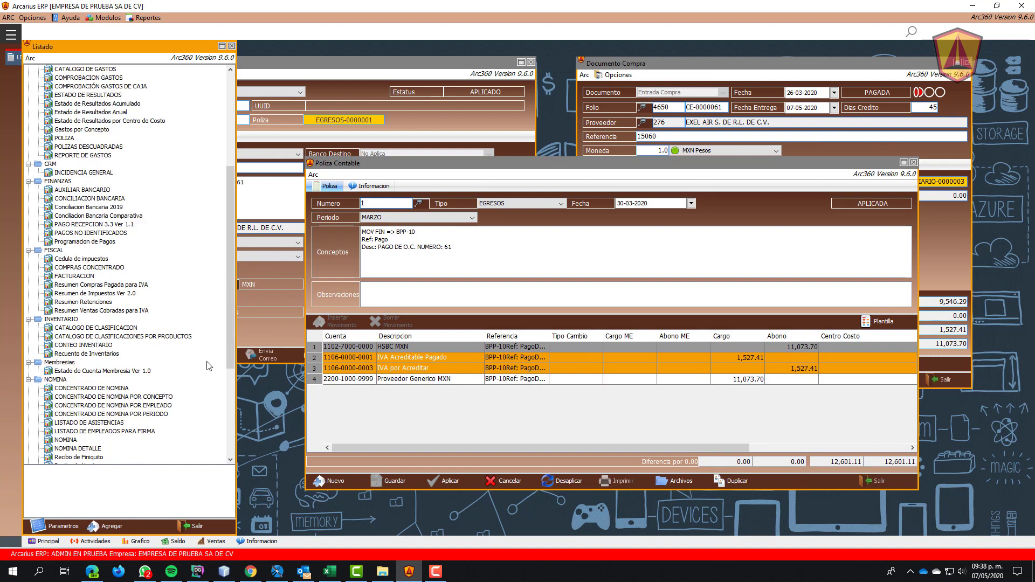
left_click(103, 184)
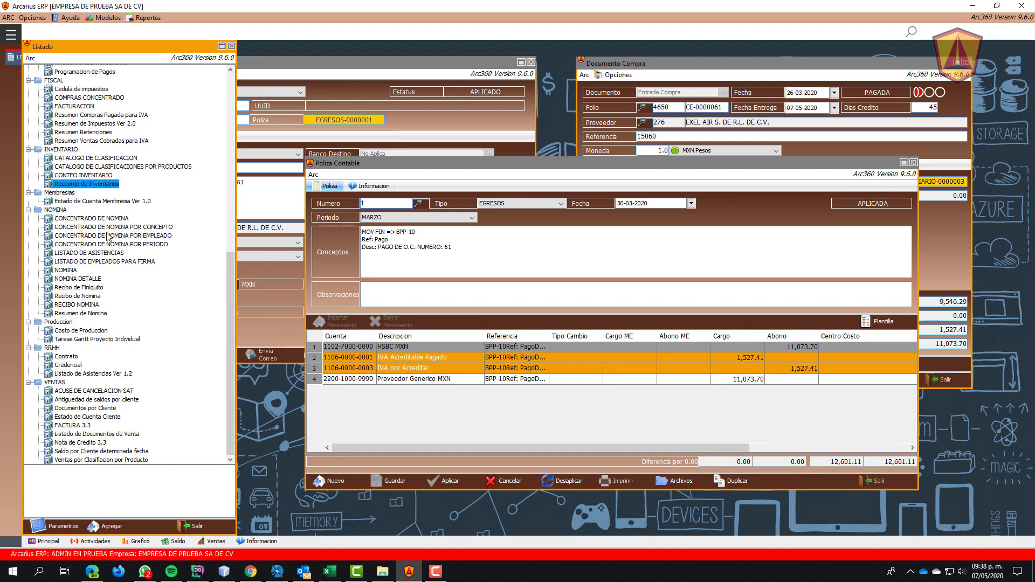
left_click(93, 124)
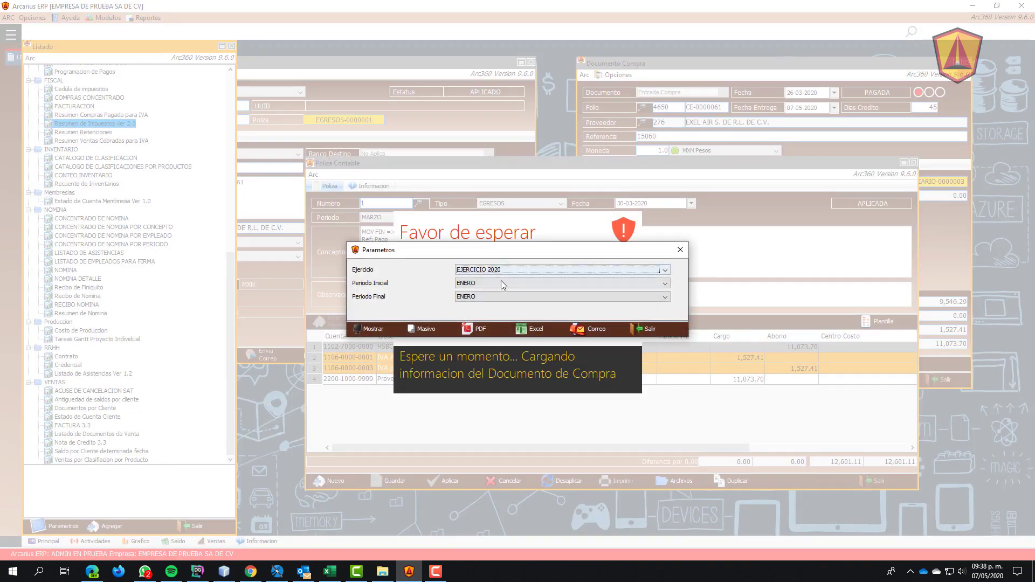
left_click(501, 281)
left_click(471, 299)
left_click(471, 298)
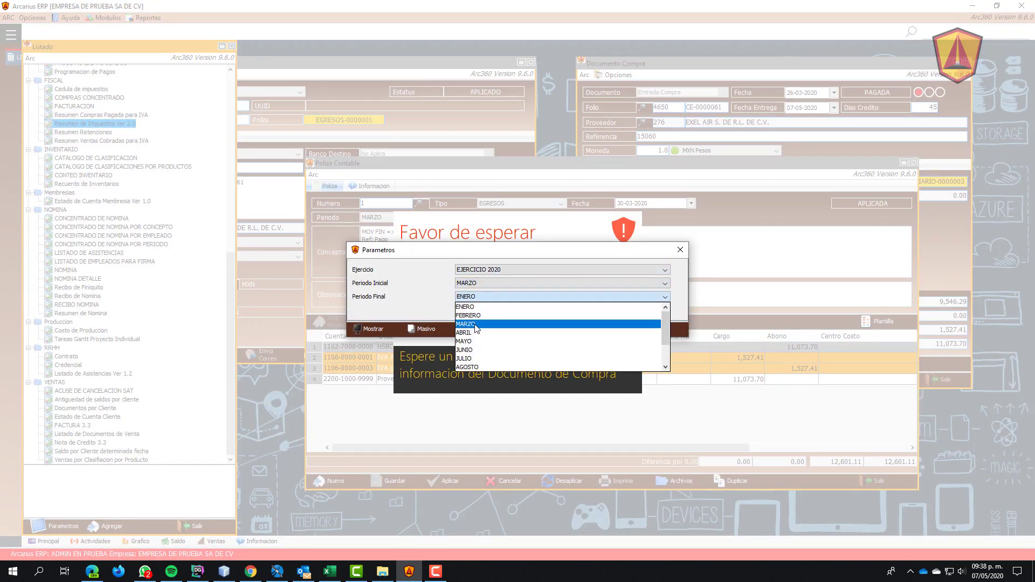
left_click(475, 323)
left_click(519, 334)
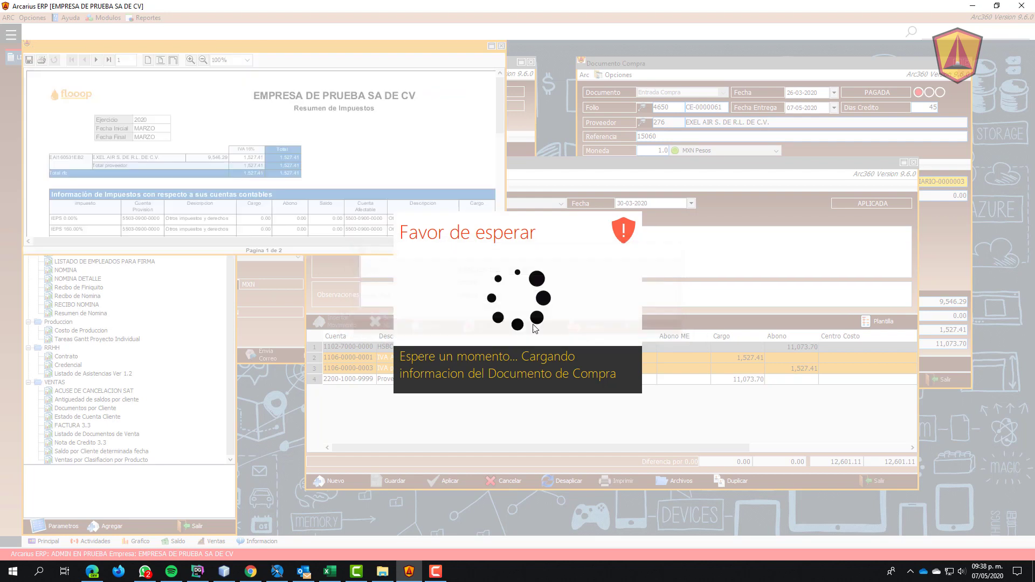
Step: Enlarge the tax summary report to 150% and examine the IVA 16% COMPRA row
left_click(491, 47)
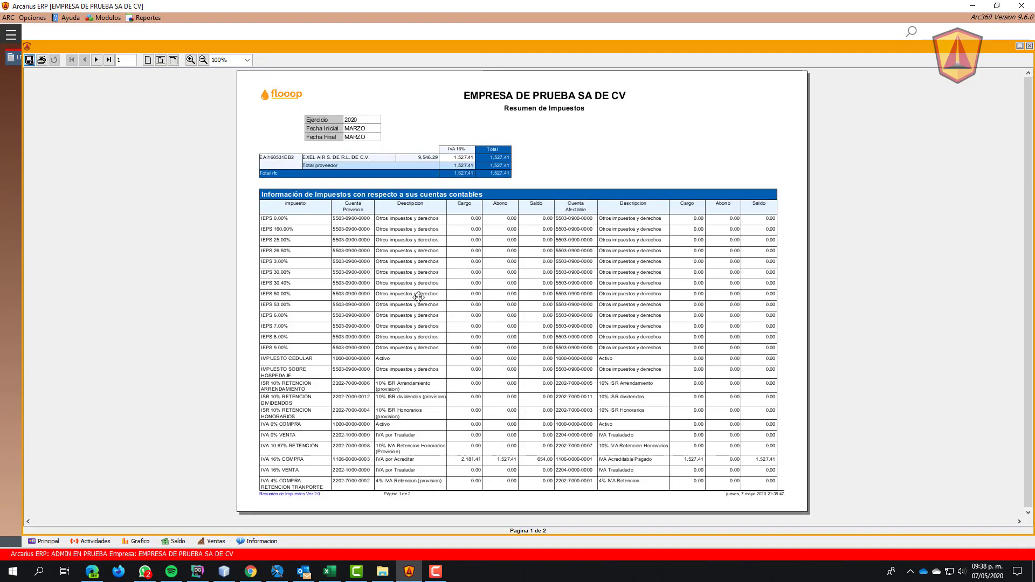
left_click(191, 60)
scroll(372, 383, "down", 5)
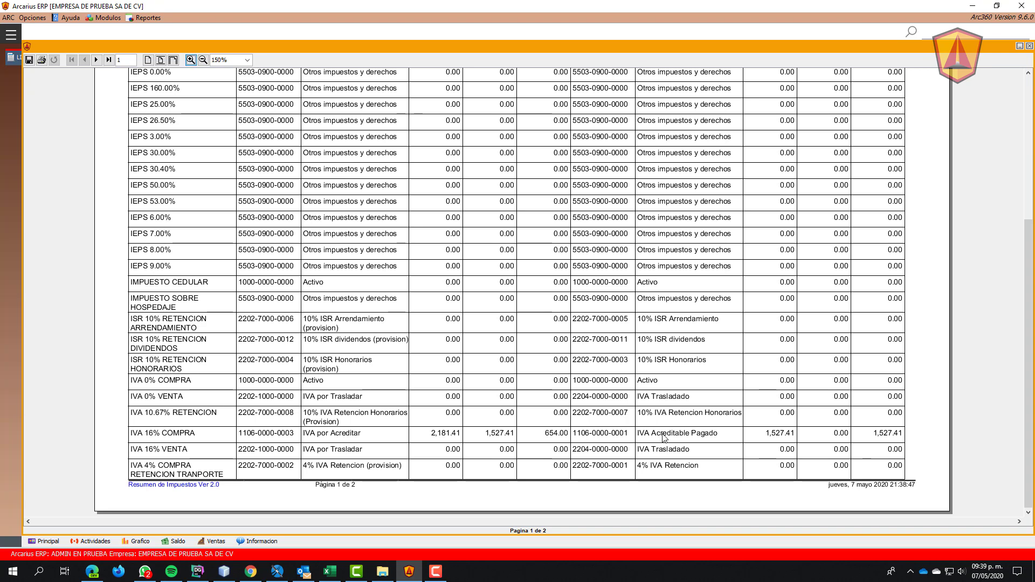
double_click(551, 44)
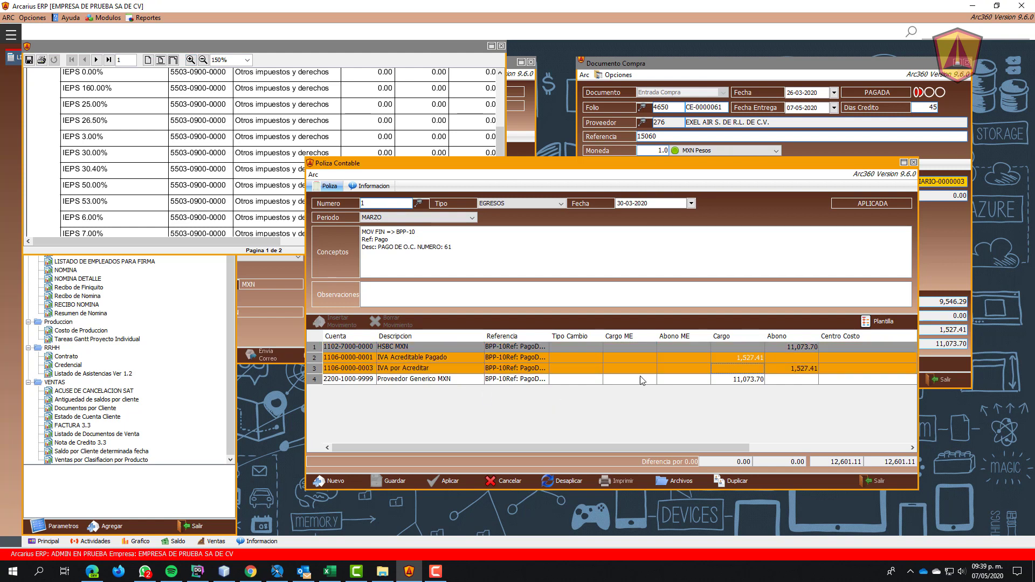
Step: Compare the report's IVA por Acreditar and IVA Acreditable Pagado amounts with the payment policy's entries
left_click_drag(548, 164, 554, 183)
left_click(404, 64)
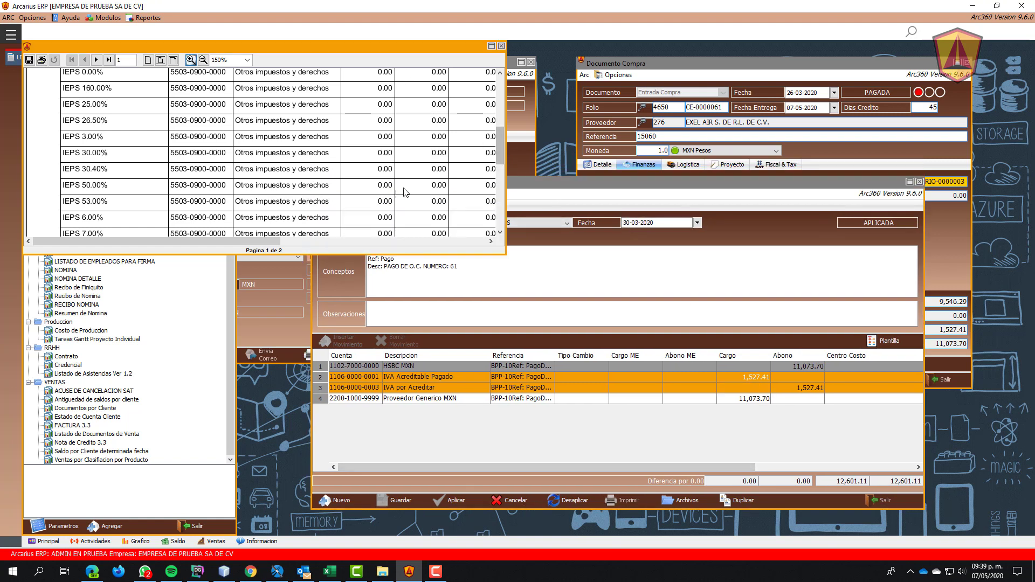
left_click_drag(407, 199, 404, 91)
scroll(405, 91, "down", 5)
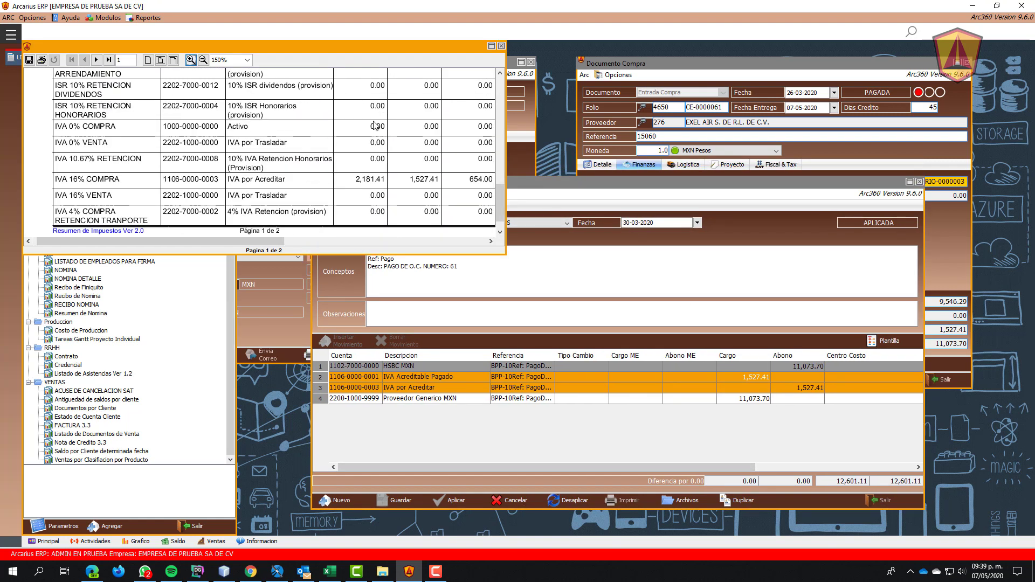
left_click_drag(381, 179, 51, 166)
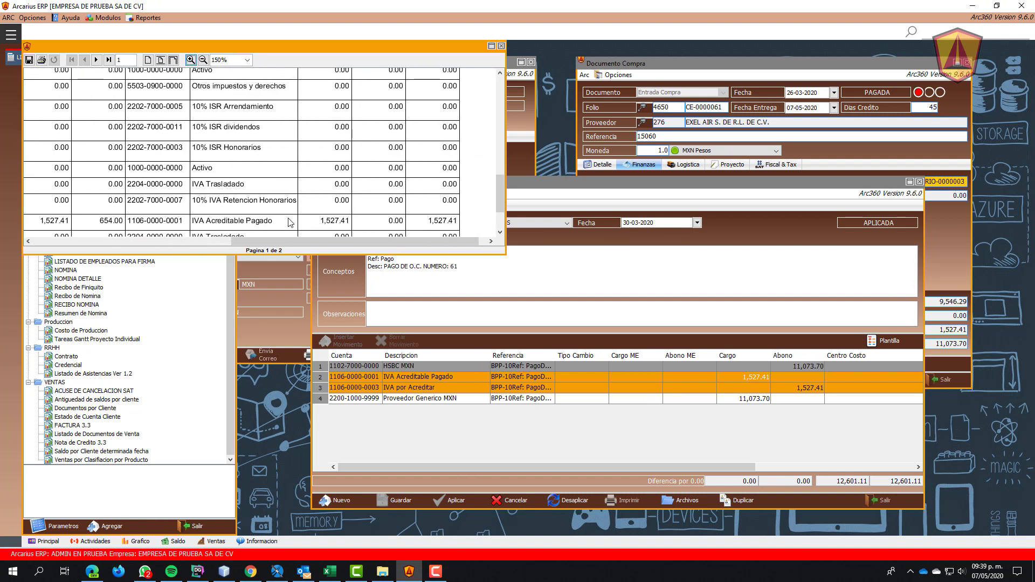
left_click_drag(162, 196, 259, 224)
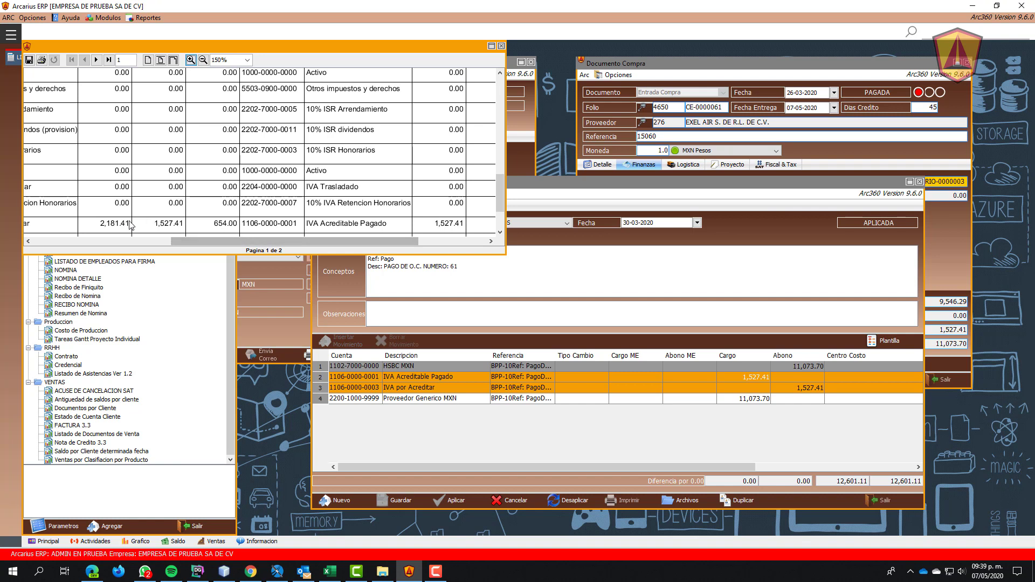
left_click_drag(241, 45, 295, 63)
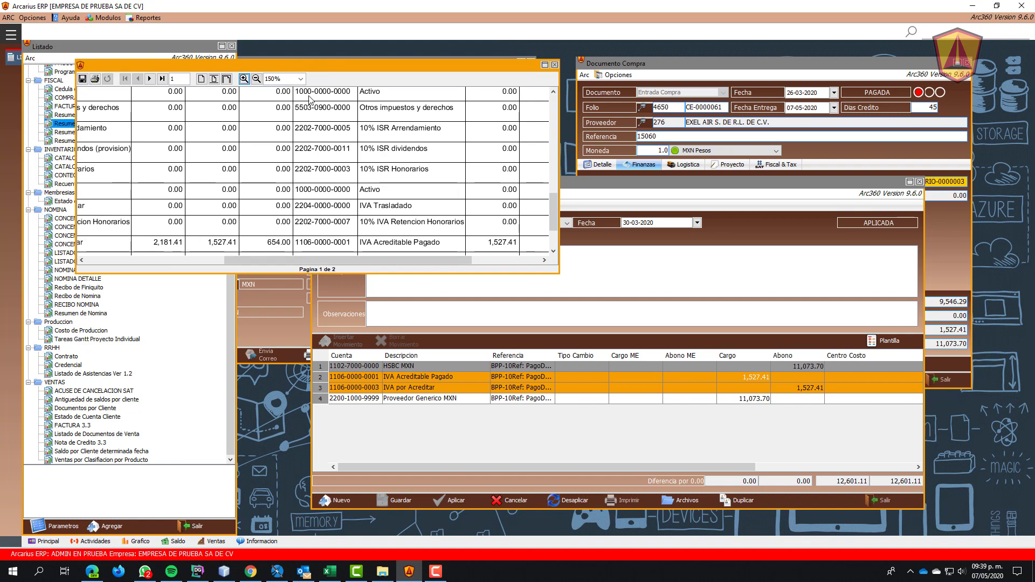
Step: Close the tax summary report and the applied supplier payment
key("Escape")
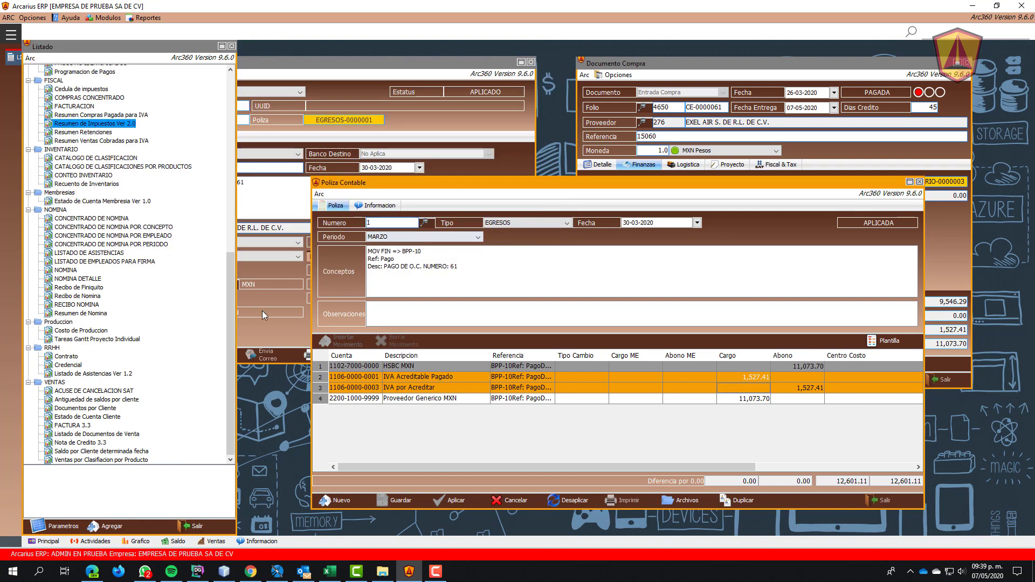
left_click(254, 332)
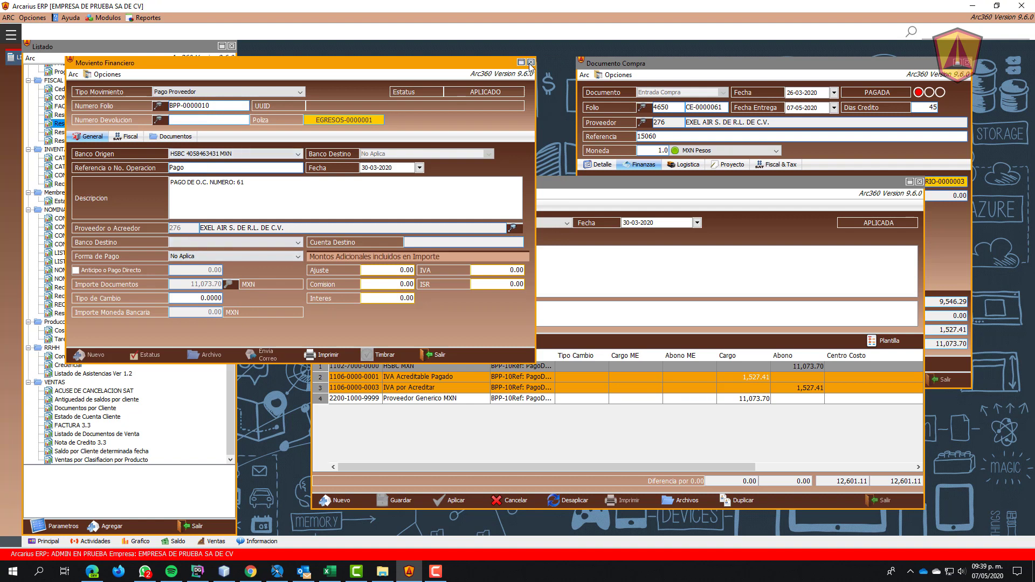
key("Escape")
Step: Review the item lines of the previous purchase document, CE-0000060, and close it together with the payment policy
left_click(785, 144)
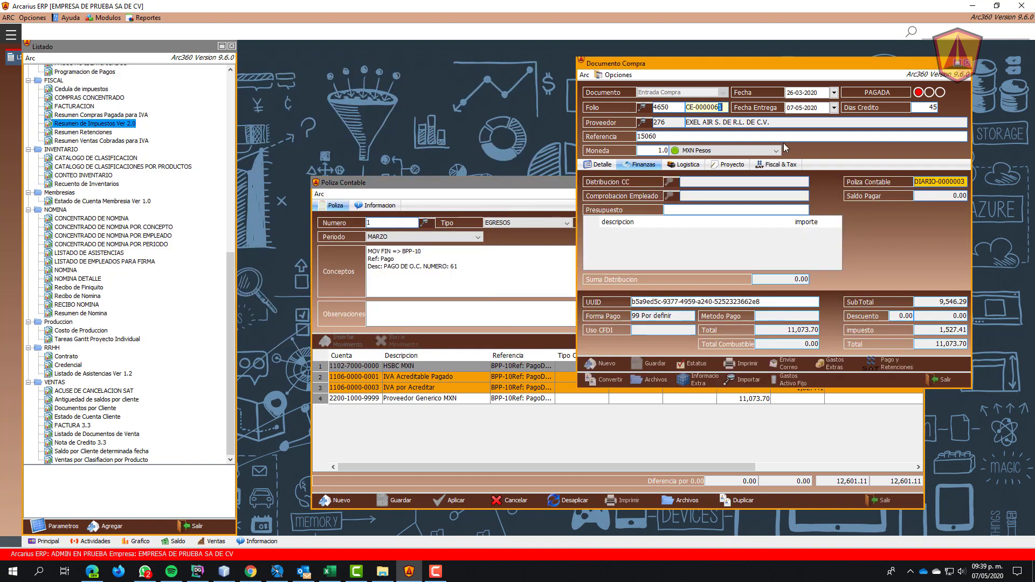
key("Page_Up")
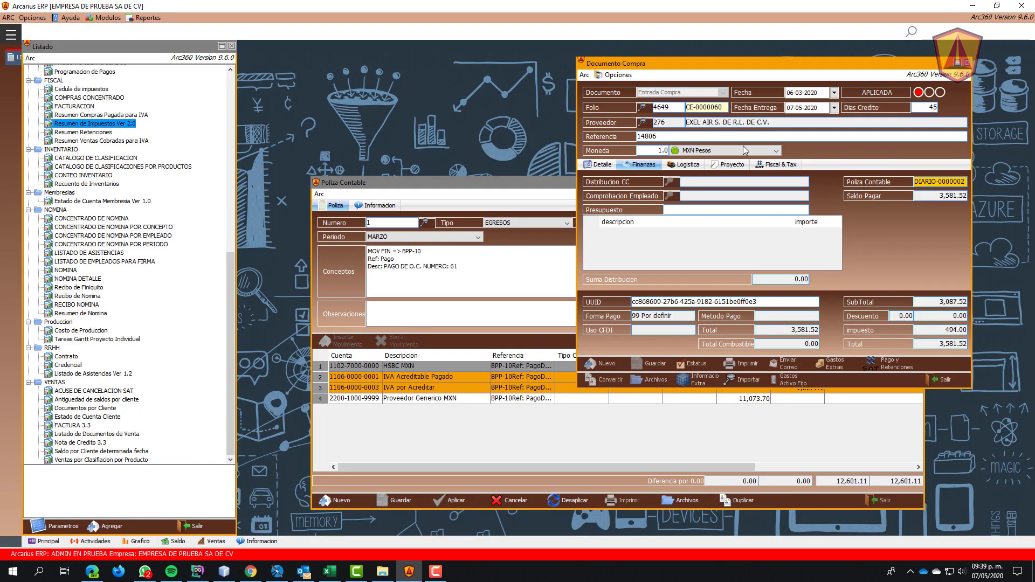
left_click(604, 165)
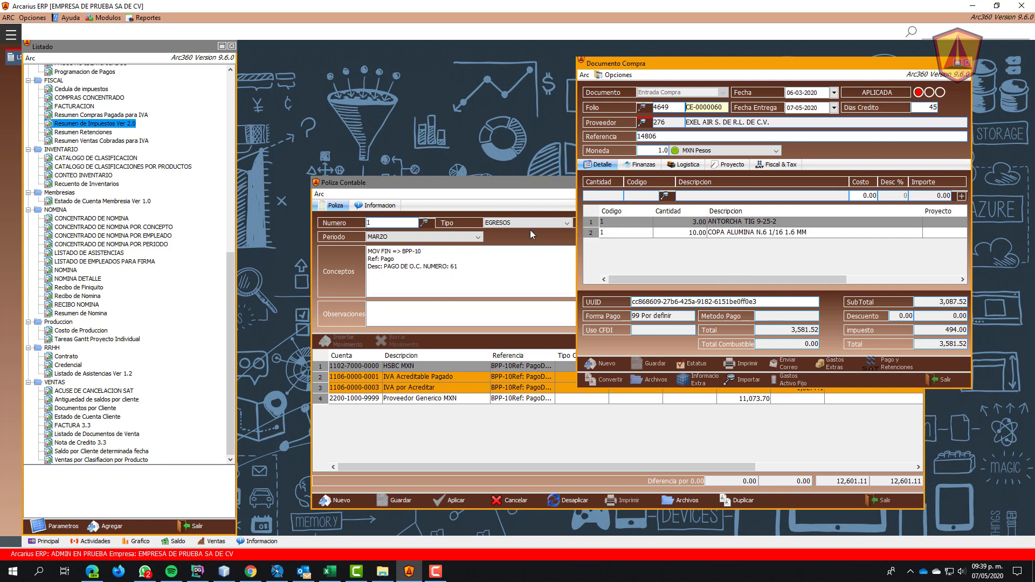
left_click(963, 385)
left_click(884, 502)
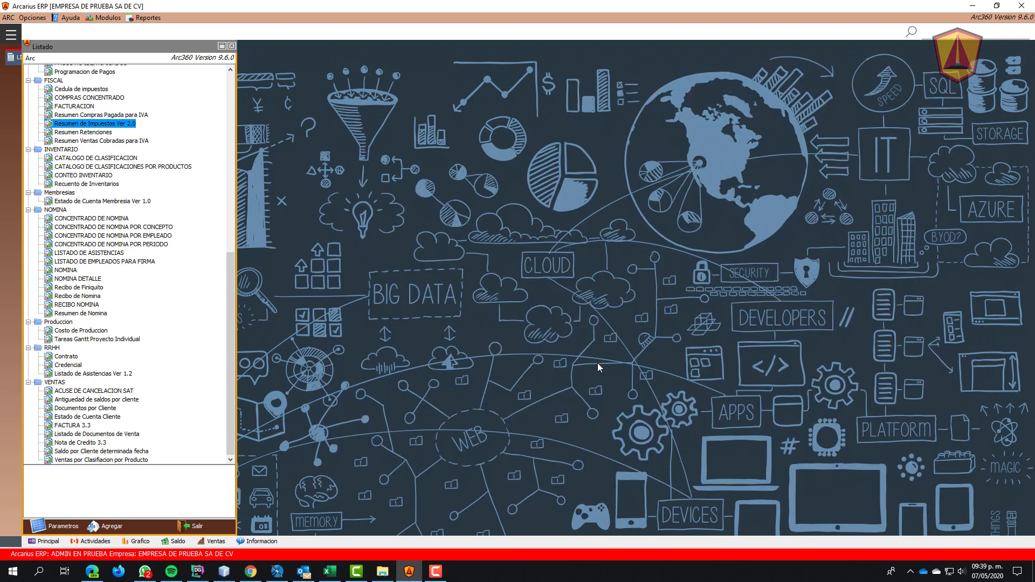
Step: Load expense number 10, select its Mantenimiento line, and generate a Pago Proveedor payment from the expense
type("10")
key("Return")
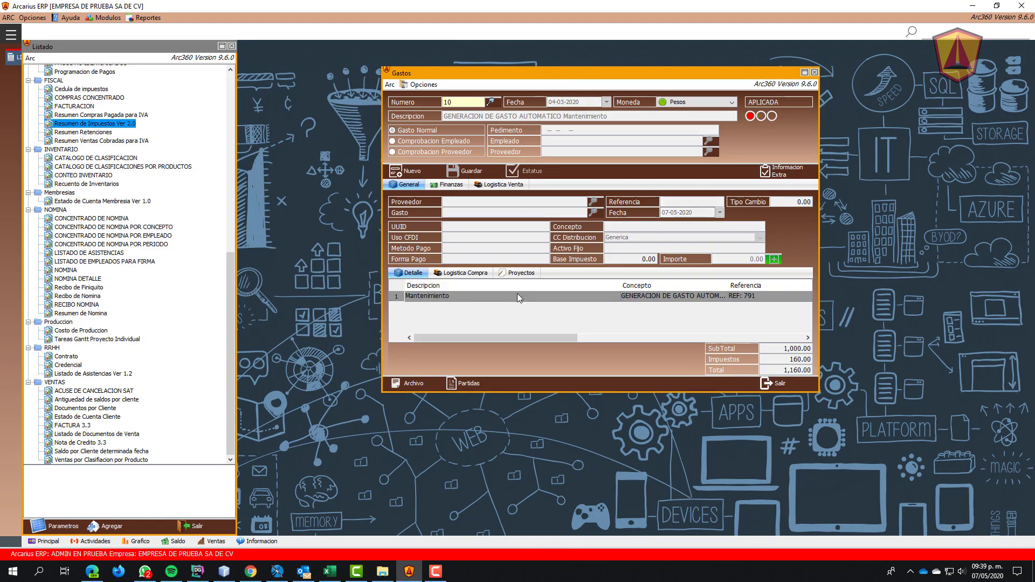
left_click(516, 296)
left_click(420, 85)
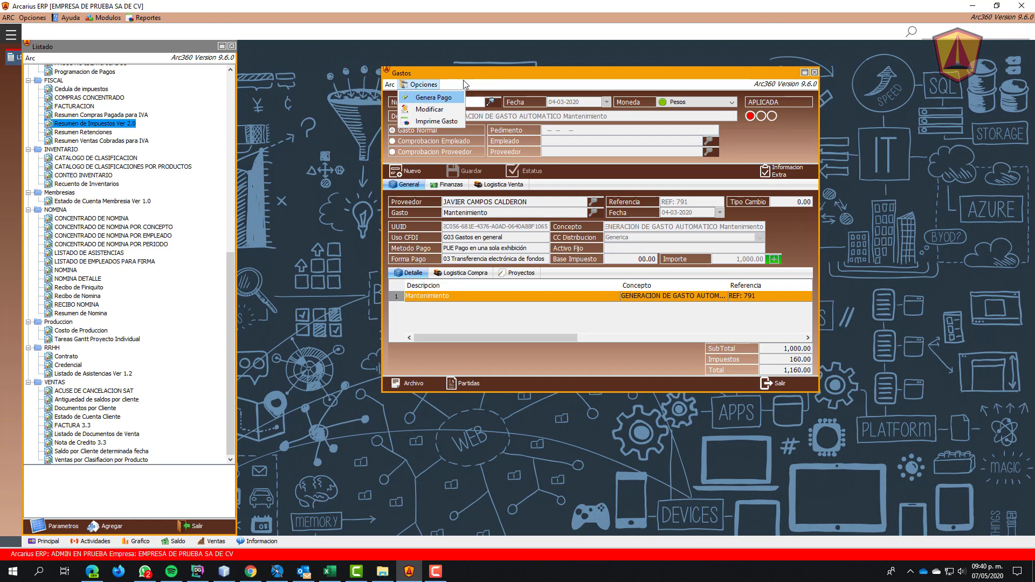
left_click(433, 97)
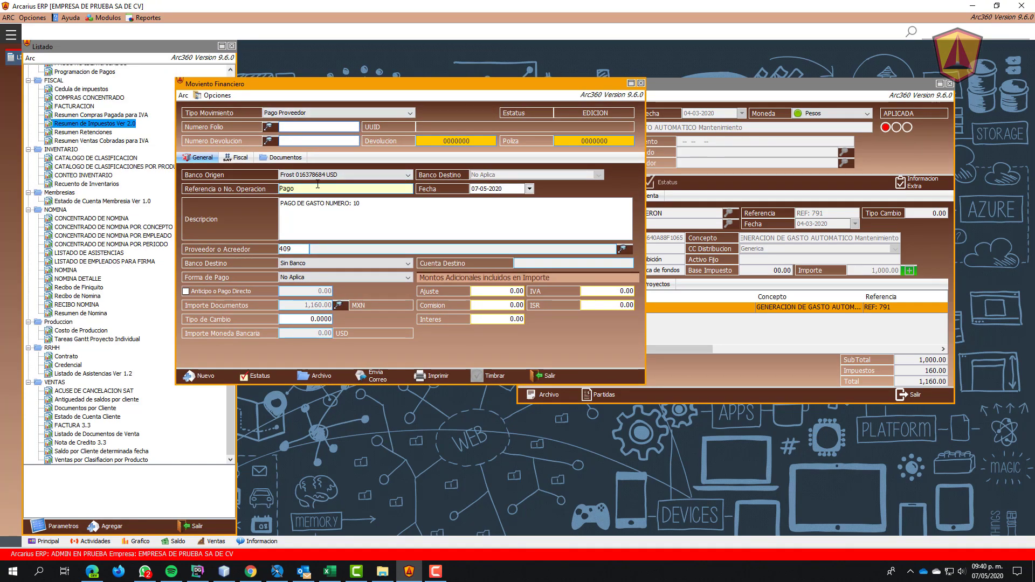
Step: Set the expense payment's origin bank to the HSBC MXN account and try to change its status to APLICADO
left_click(324, 175)
left_click(323, 188)
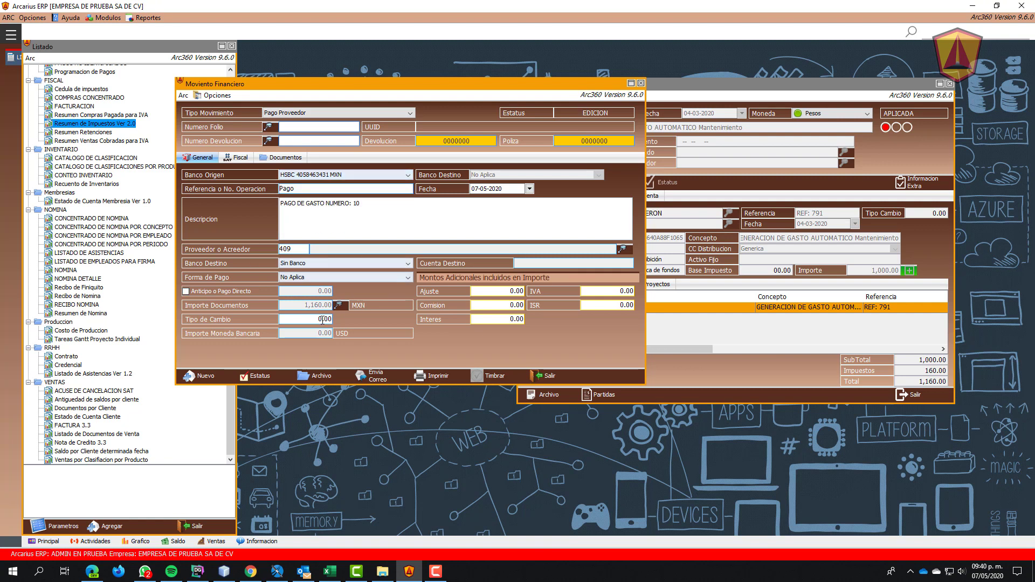
left_click(260, 376)
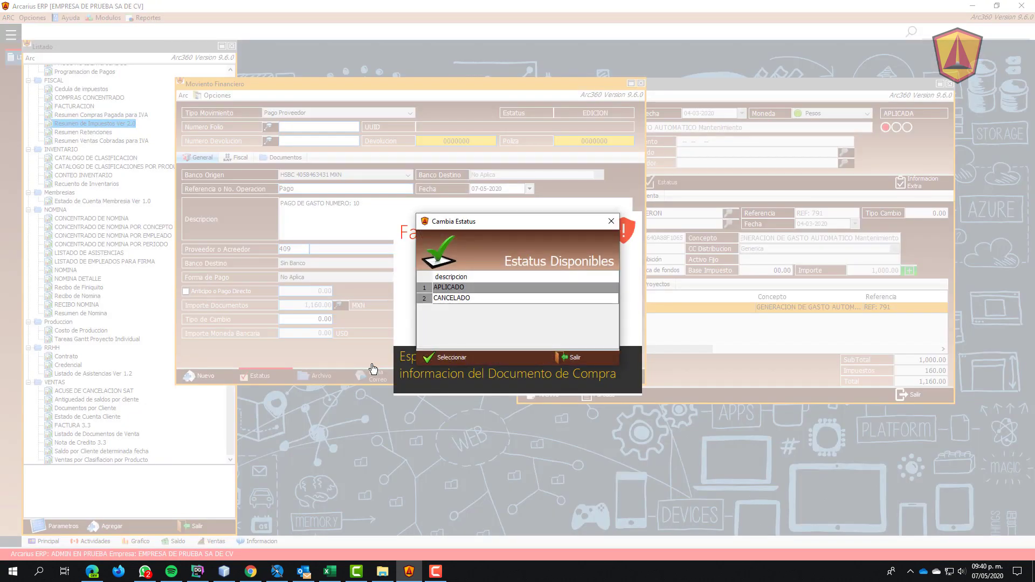
left_click(526, 288)
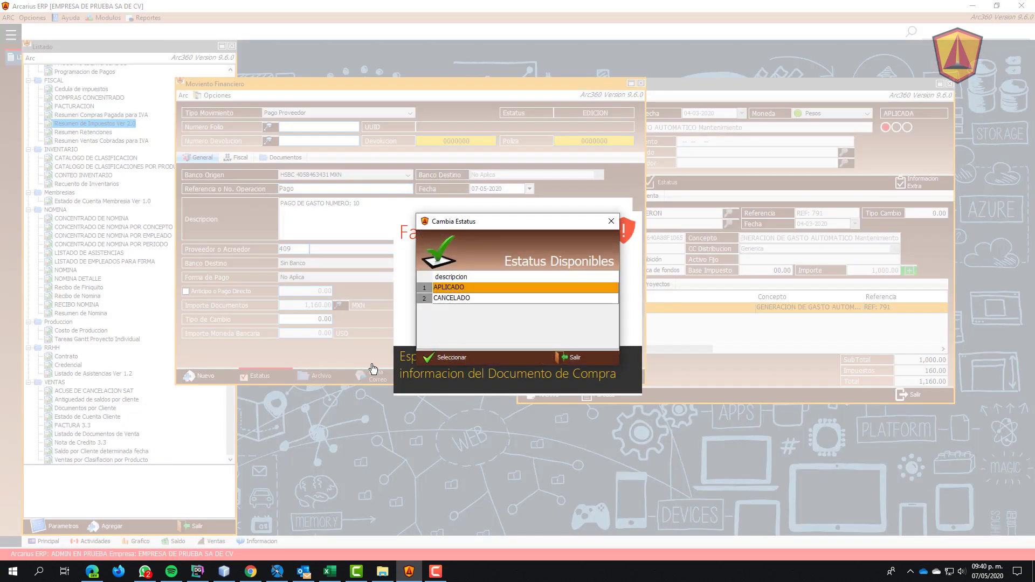
left_click(456, 357)
Step: Set the expense payment's date to 30-03-2020
left_click(531, 190)
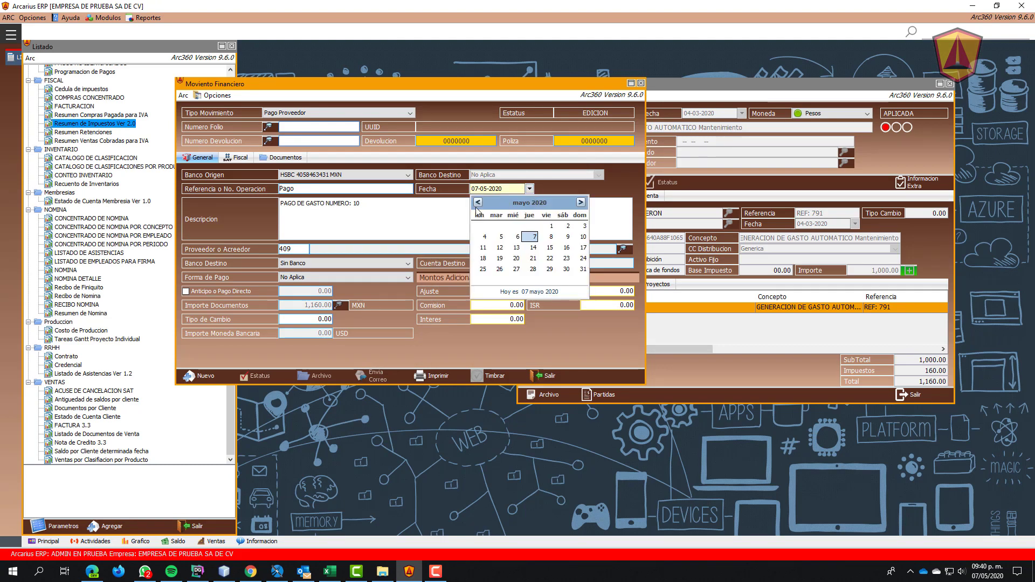
left_click(478, 202)
left_click(477, 202)
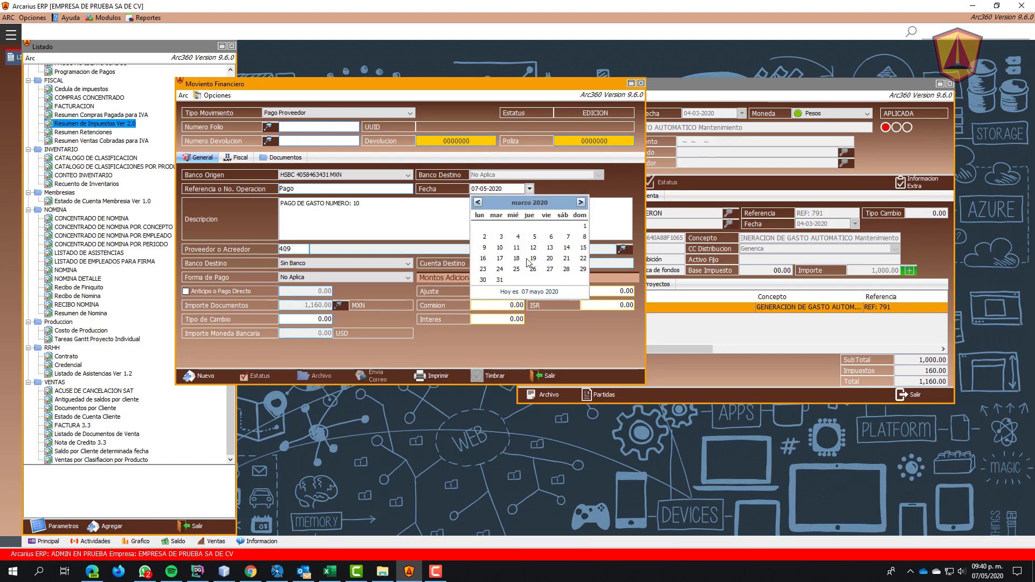
left_click(484, 280)
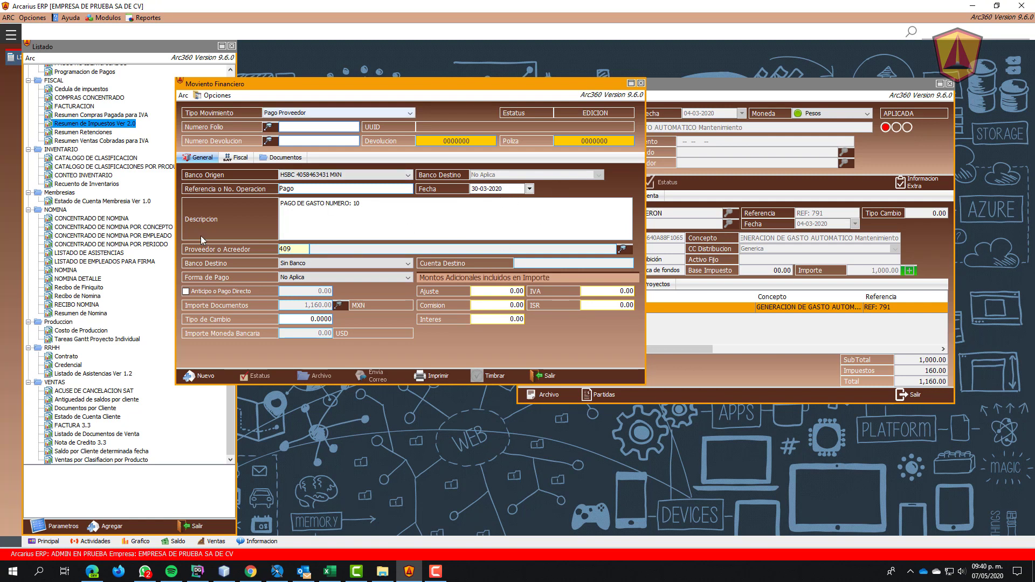
Step: Change the status of expense number 10's supplier payment to APLICADO and dismiss the confirmation
left_click(256, 377)
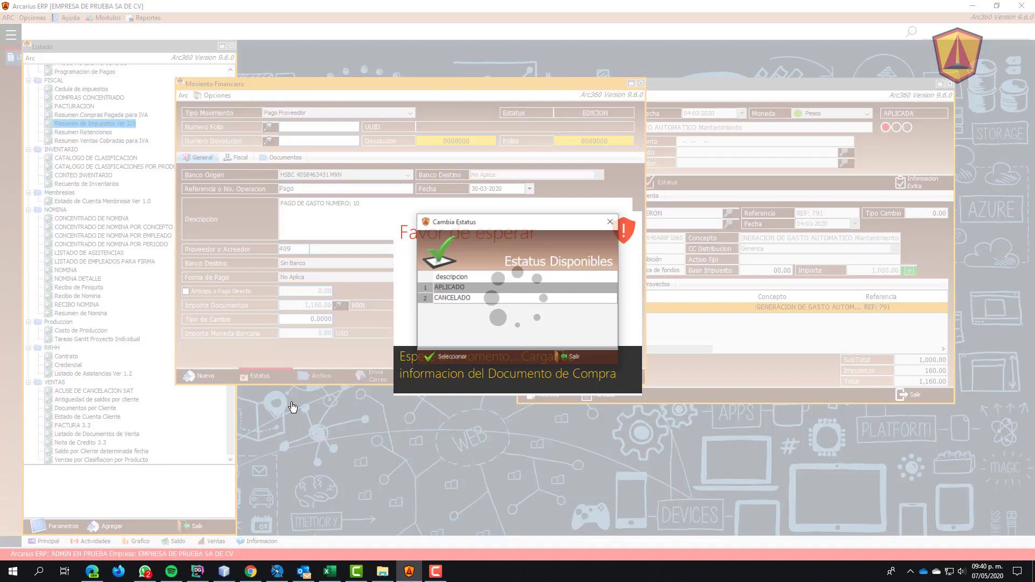
key("Return")
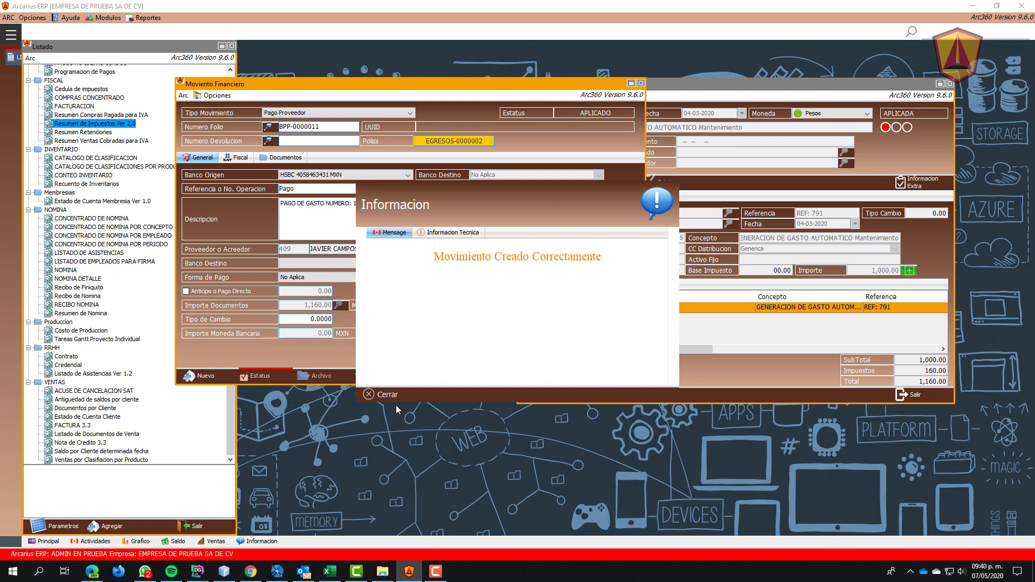
left_click(384, 394)
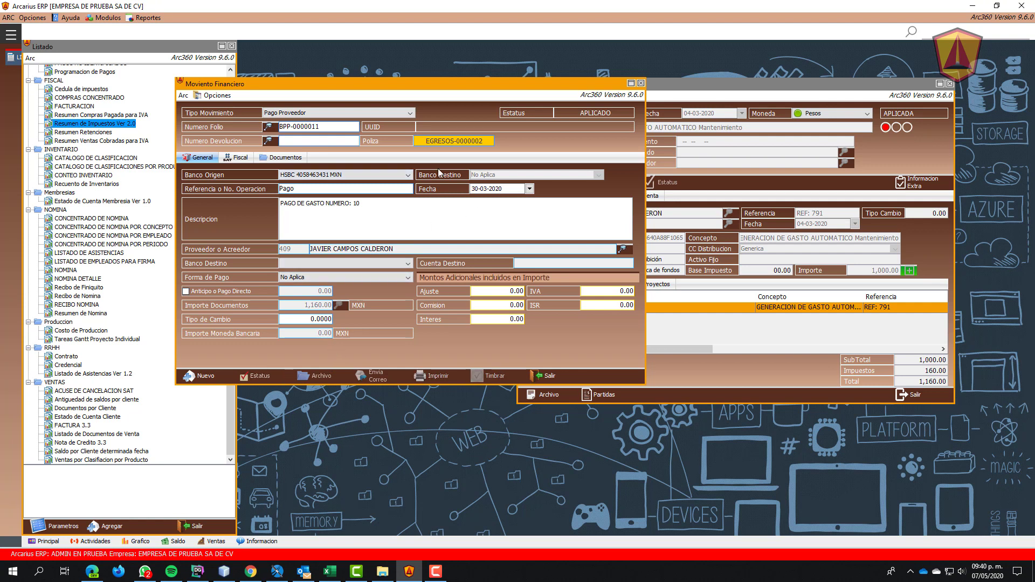
Step: Check the payment folio assigned to the Mantenimiento line of expense number 10
left_click(736, 347)
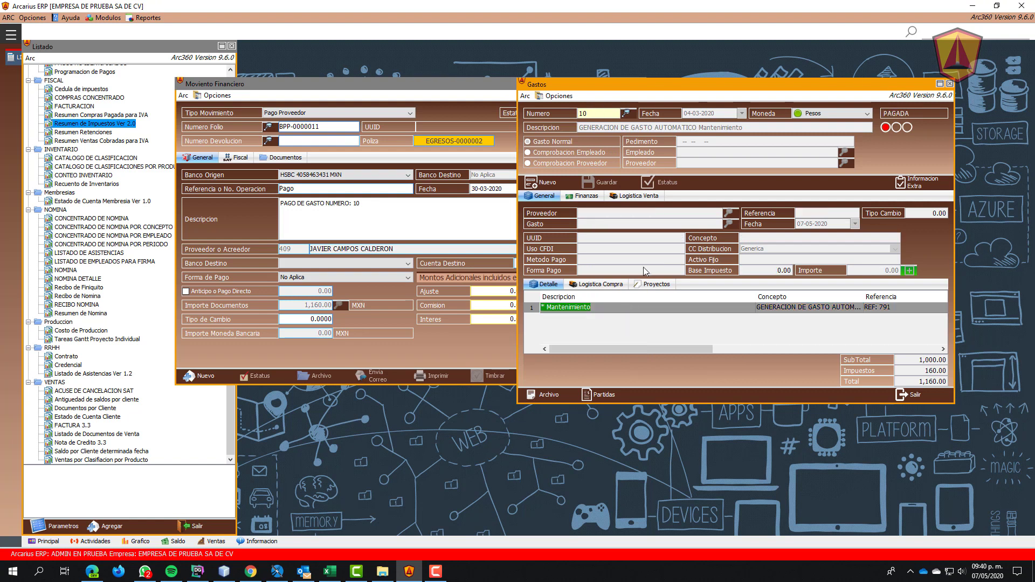
left_click_drag(627, 349, 852, 348)
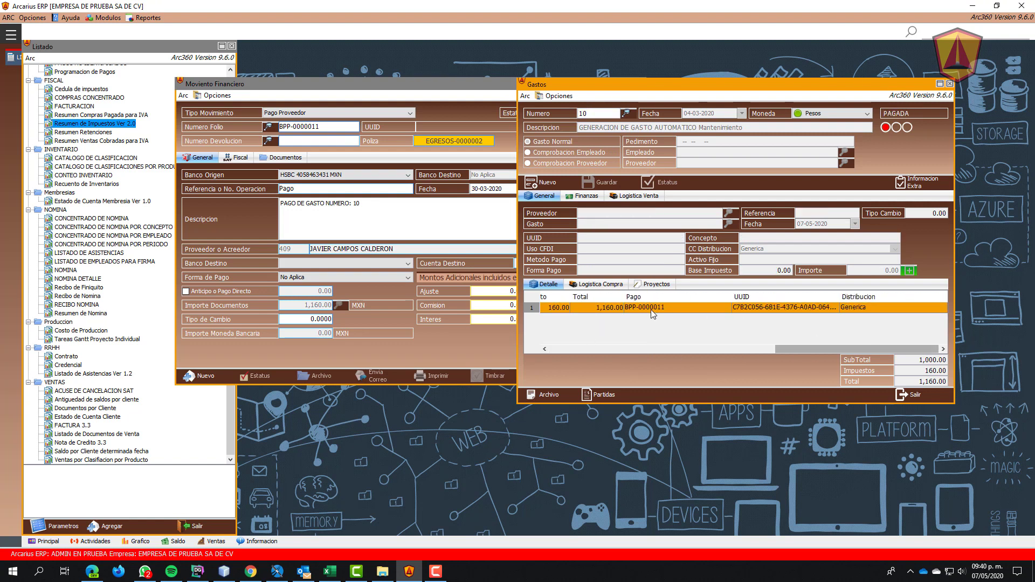
left_click(648, 309)
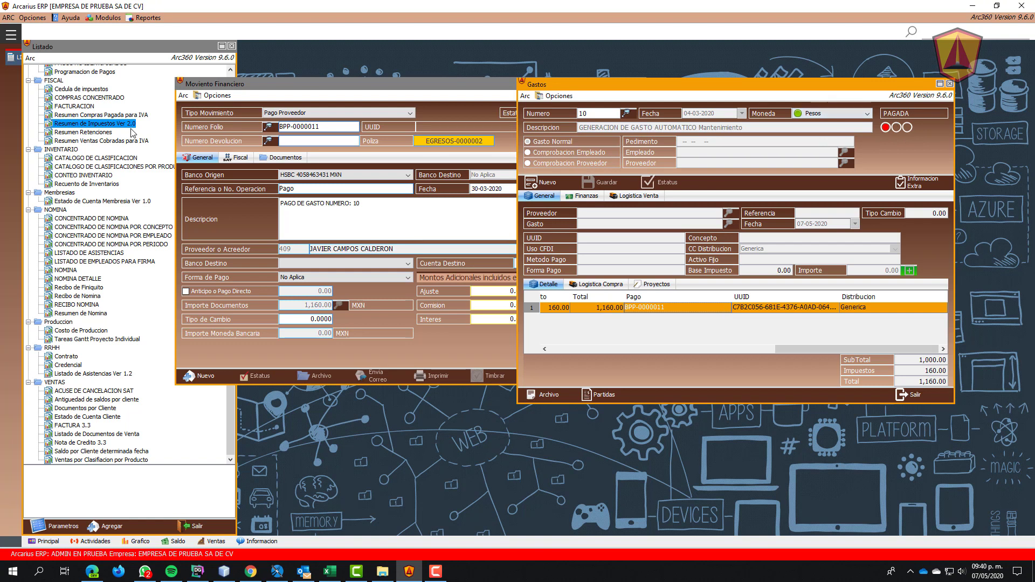
Step: Generate the Resumen de Impuestos Ver 2.0 report again, enlarge it to 150%, and examine the IVA 16% COMPRA row
left_click(128, 127)
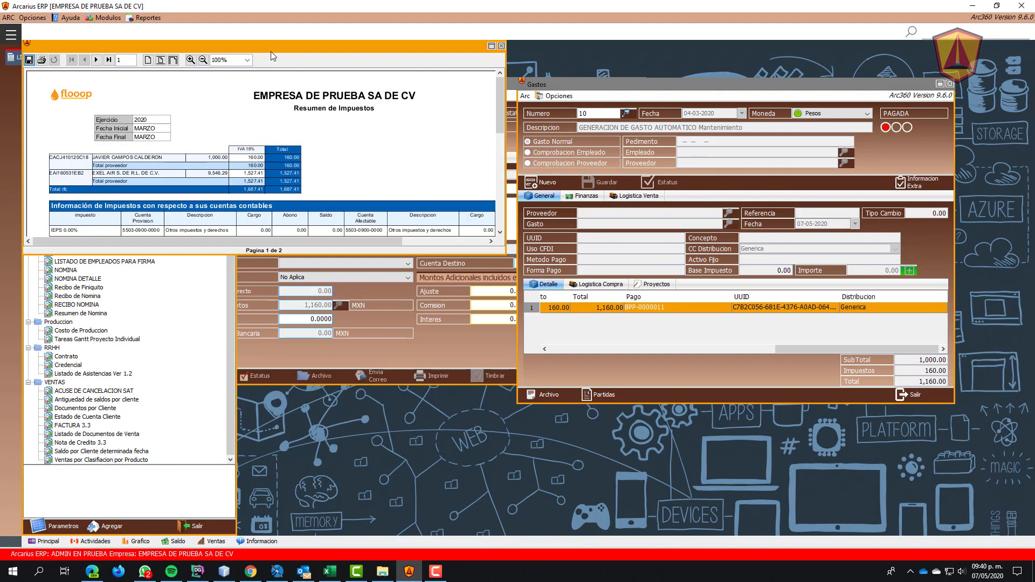
double_click(270, 44)
left_click(191, 60)
left_click(190, 60)
scroll(431, 302, "down", 3)
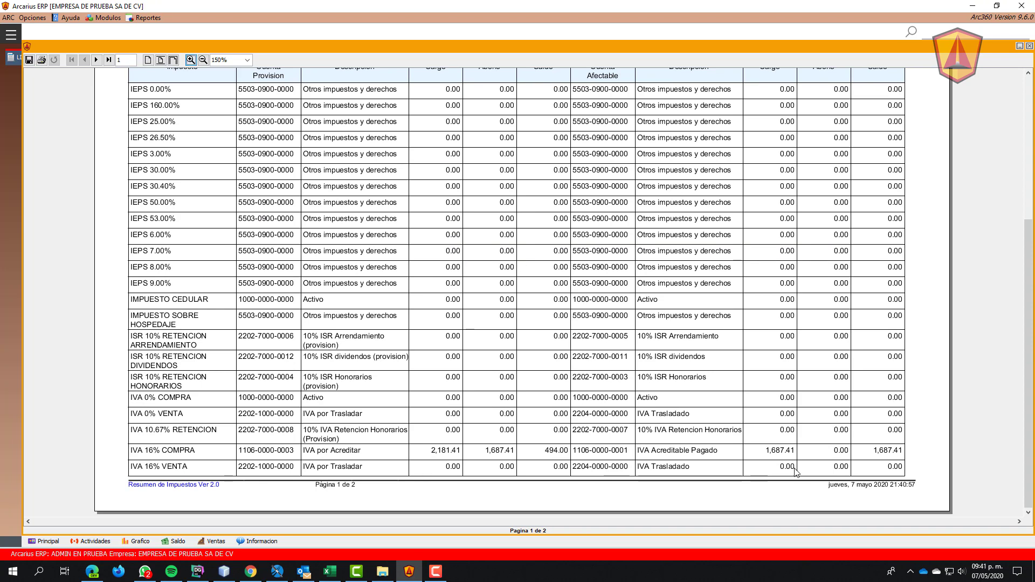
scroll(790, 359, "up", 1)
scroll(790, 359, "up", 1)
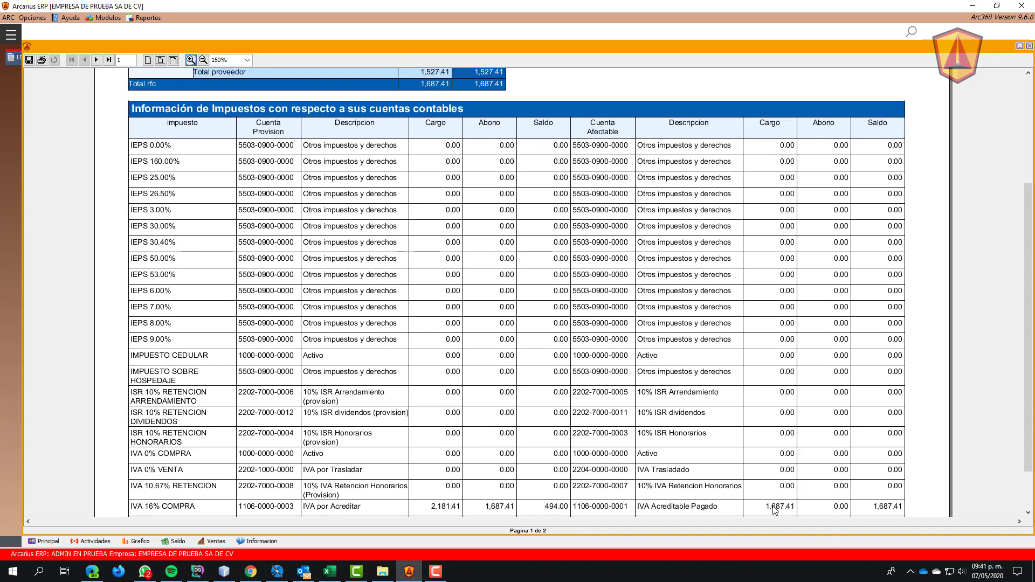
Step: Restore the report's window size, load supplier payment BPP-0000010, and open its related purchase document CE-0000061
double_click(600, 50)
left_click(469, 364)
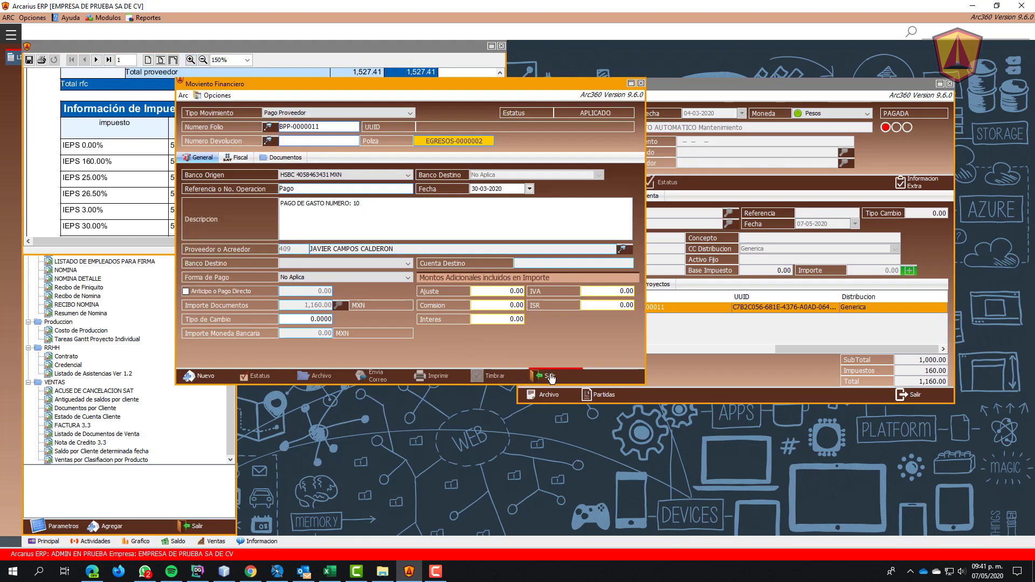
left_click(318, 126)
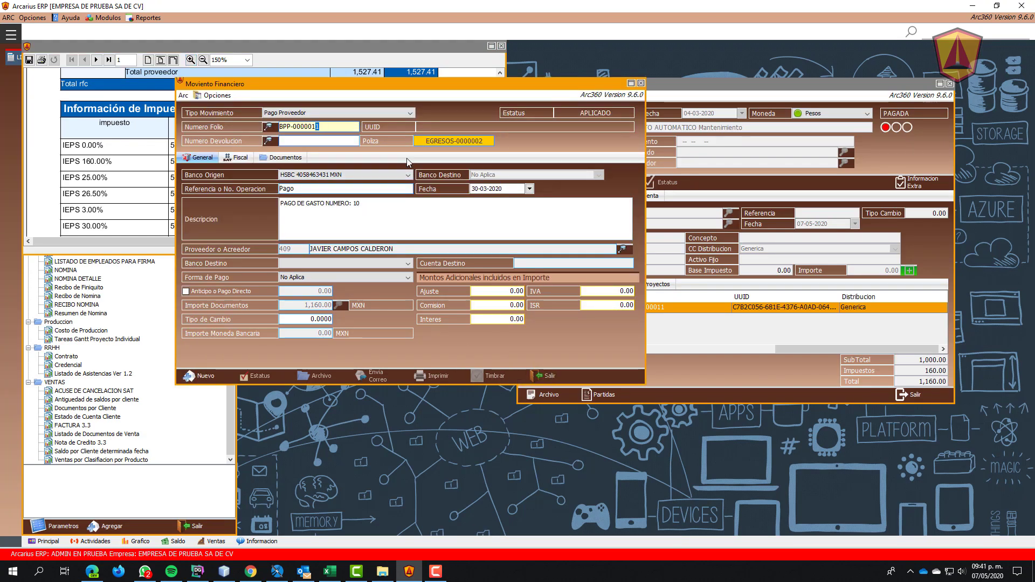
type("0")
key("Return")
left_click(285, 156)
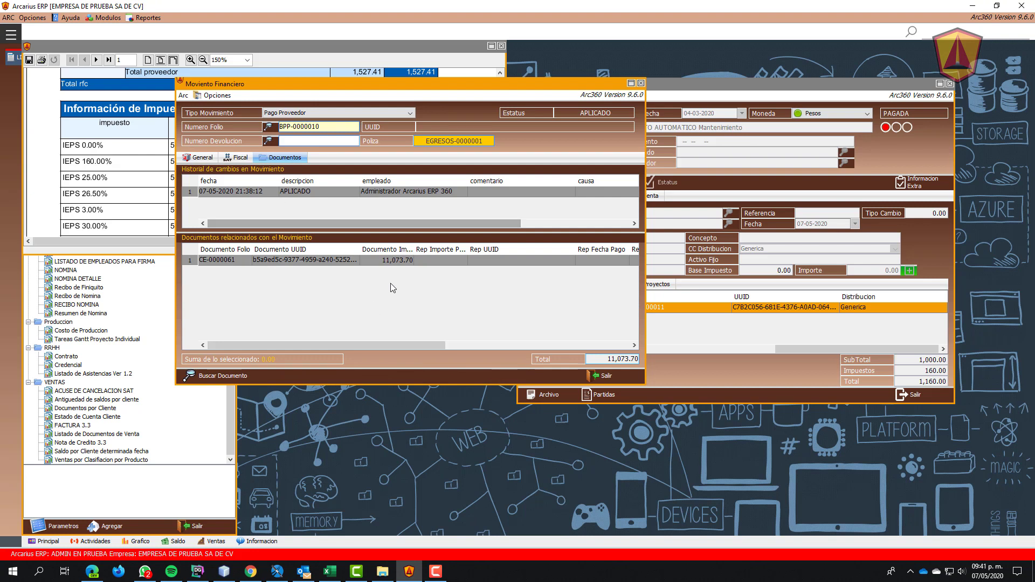
left_click(240, 263)
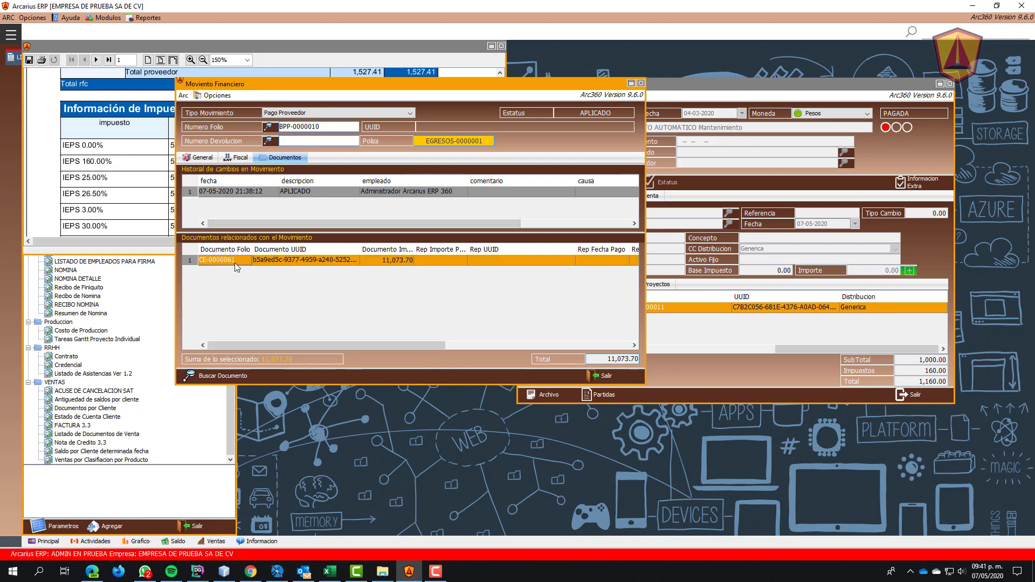
double_click(234, 264)
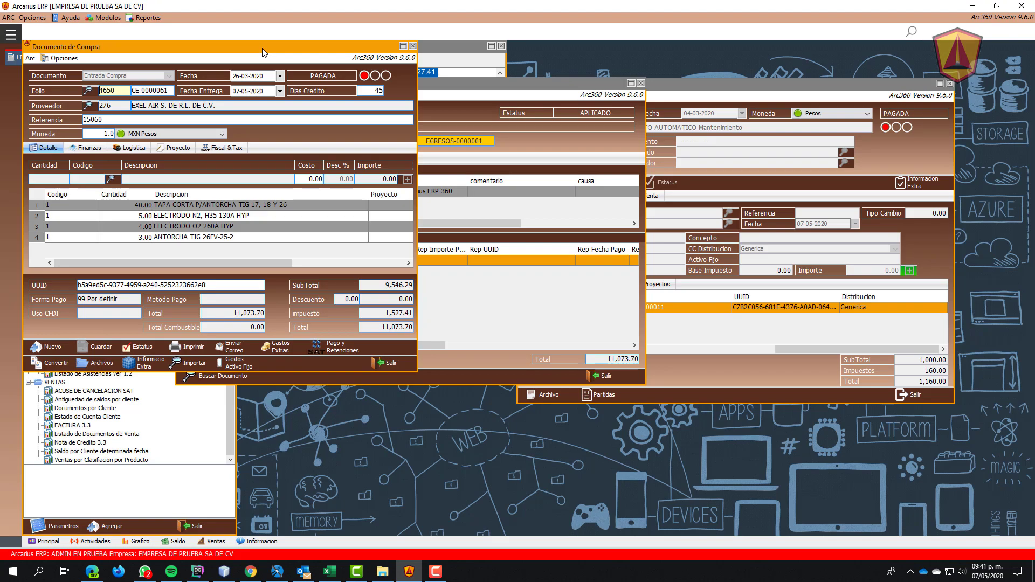
Step: Move the purchase document clear of the tax report, close the financial movement, and bring the expense to the front to compare taxes
left_click_drag(264, 52, 598, 192)
left_click(342, 246)
left_click(641, 83)
left_click(835, 335)
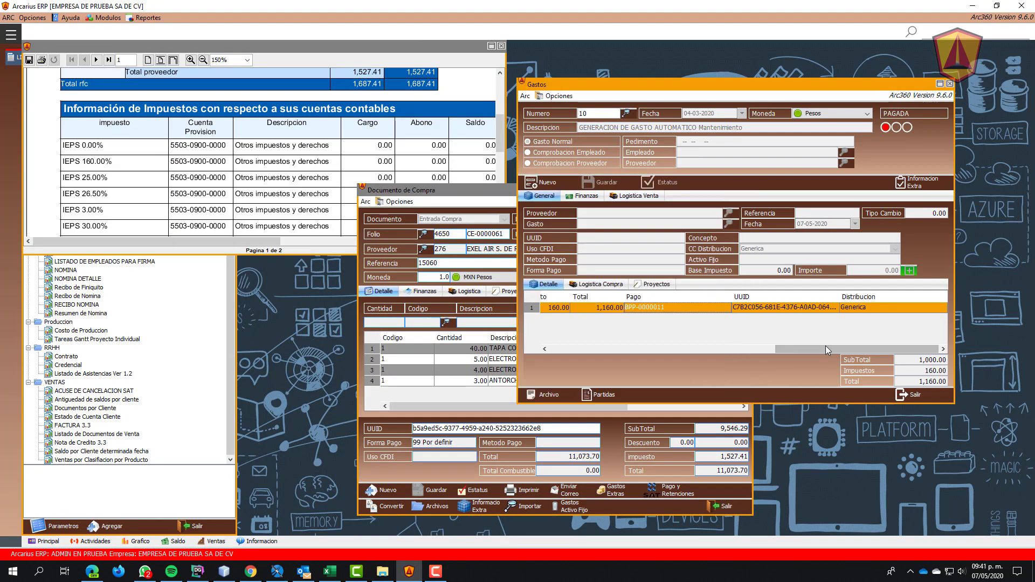
Step: Open the Windows calculator, place it beside the documents, and add the expense and purchase taxes, 160 + 1527.41
key("super+r")
key("Return")
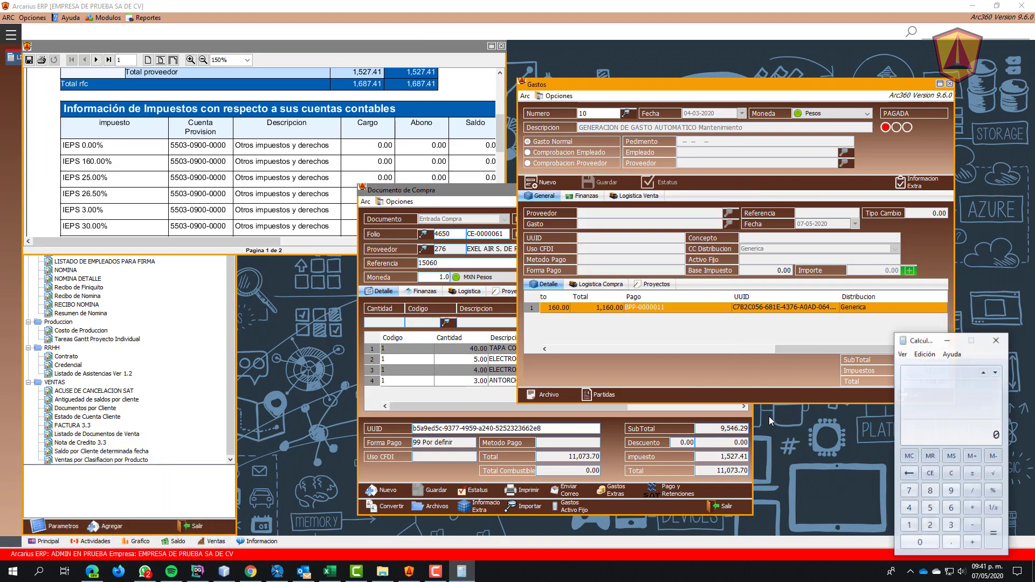
left_click_drag(913, 345, 783, 276)
type("160 + 1527.41")
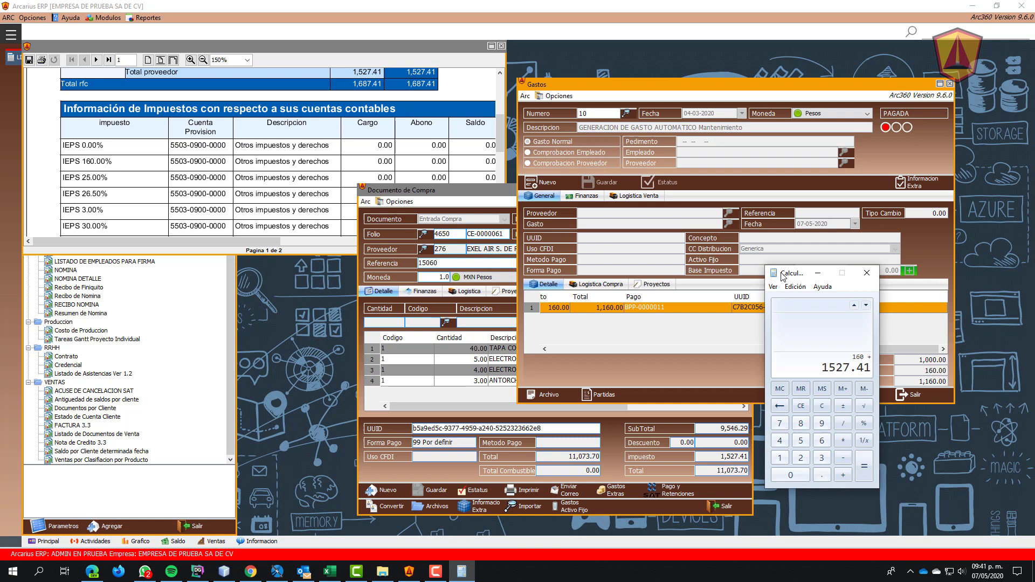
key("Return")
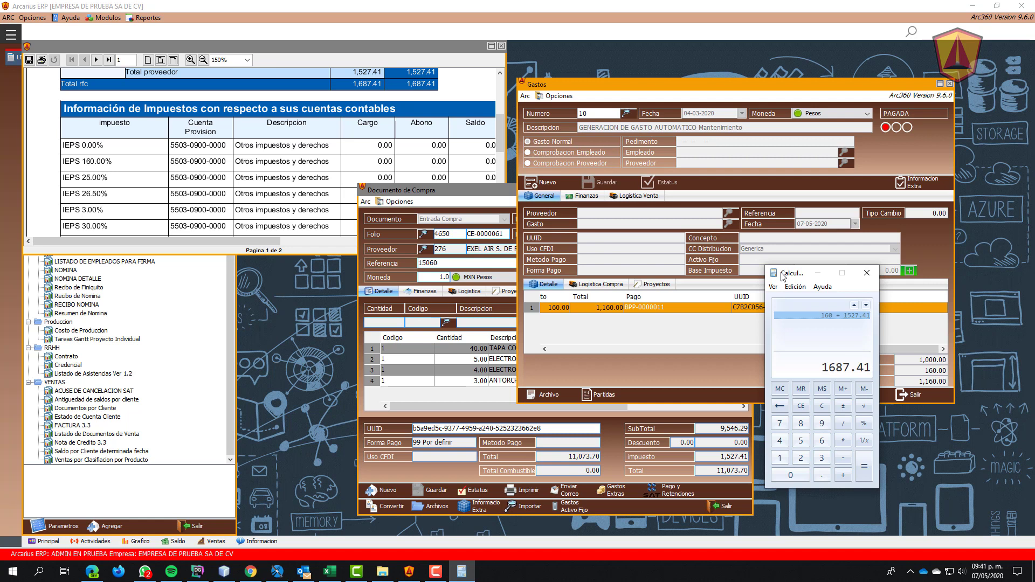
Step: Widen the tax report window and compare the IVA 16% COMPRA amounts with the calculator's sum
left_click(453, 243)
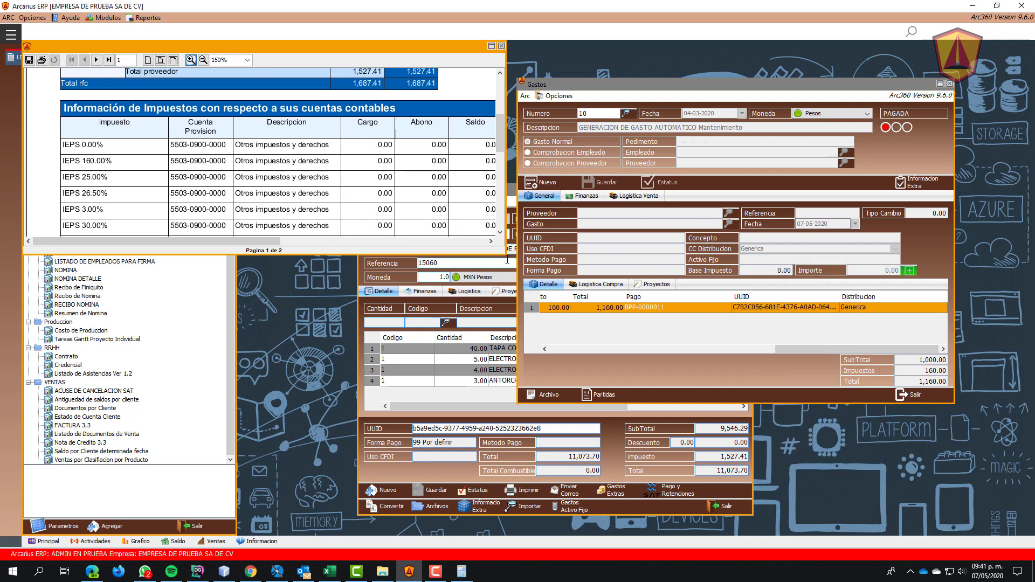
left_click_drag(506, 254, 824, 293)
scroll(697, 211, "down", 5)
scroll(697, 211, "down", 3)
scroll(755, 190, "up", 2)
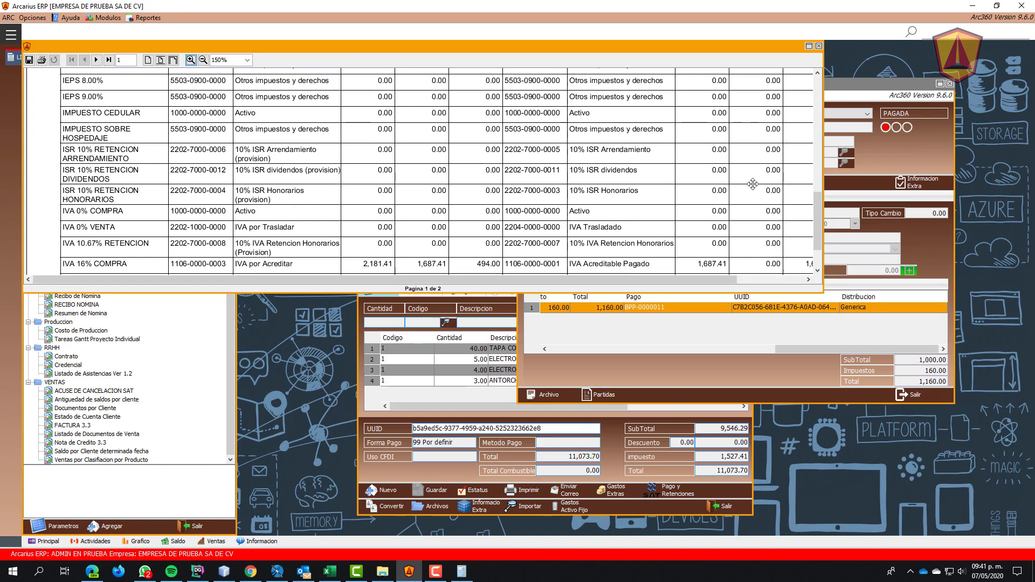
key("alt+Tab")
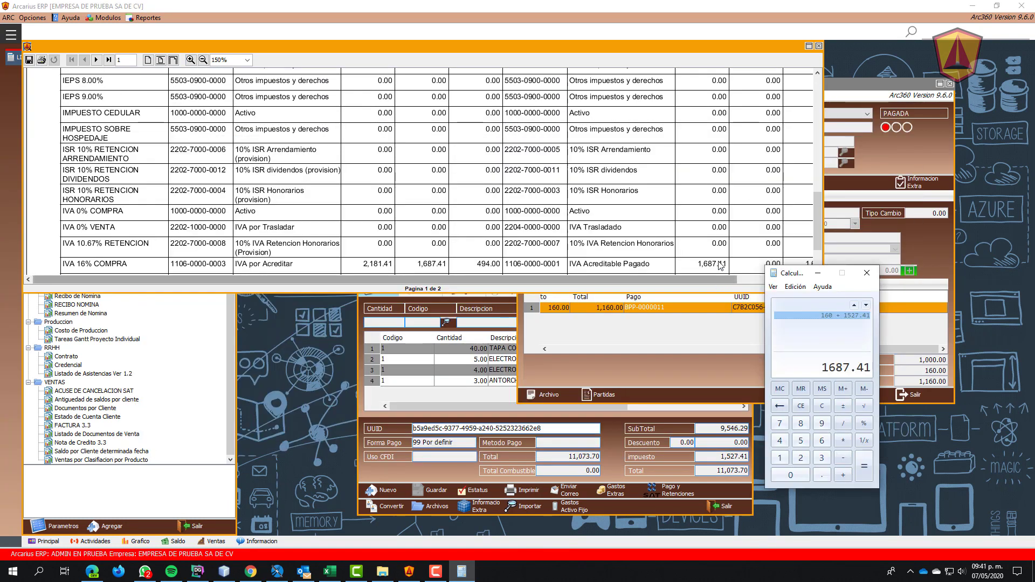
left_click(694, 276)
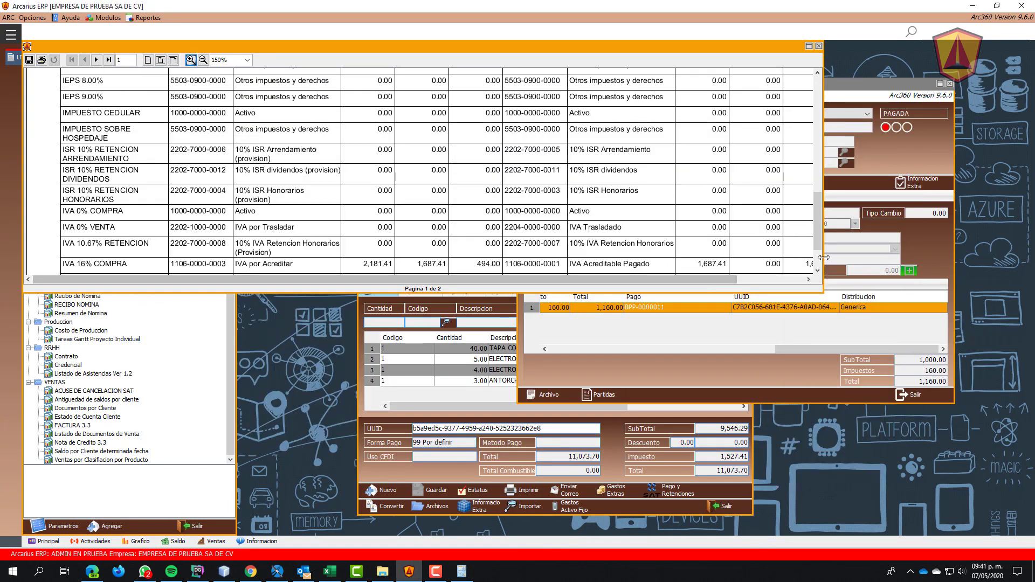
left_click_drag(824, 261, 939, 261)
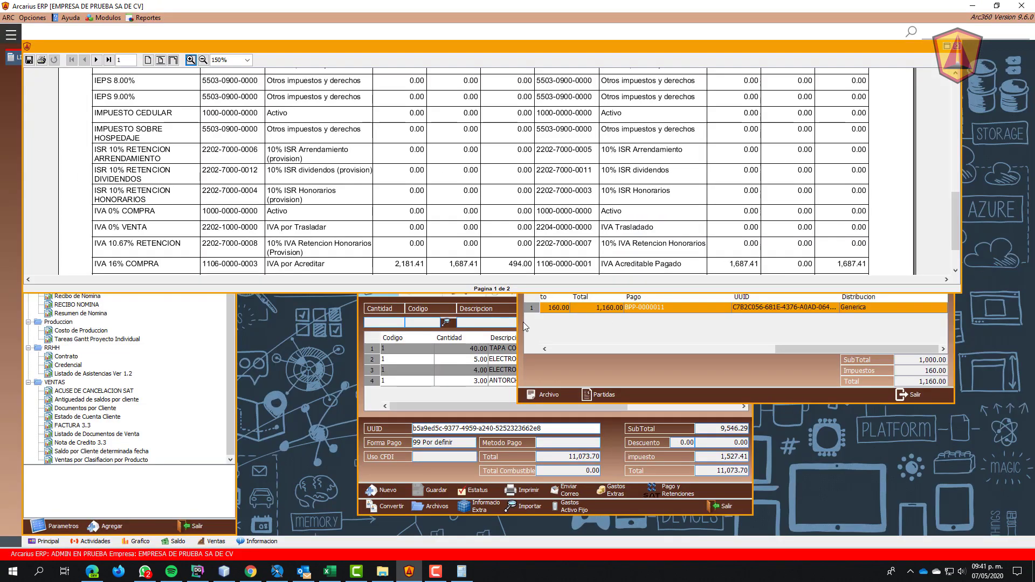